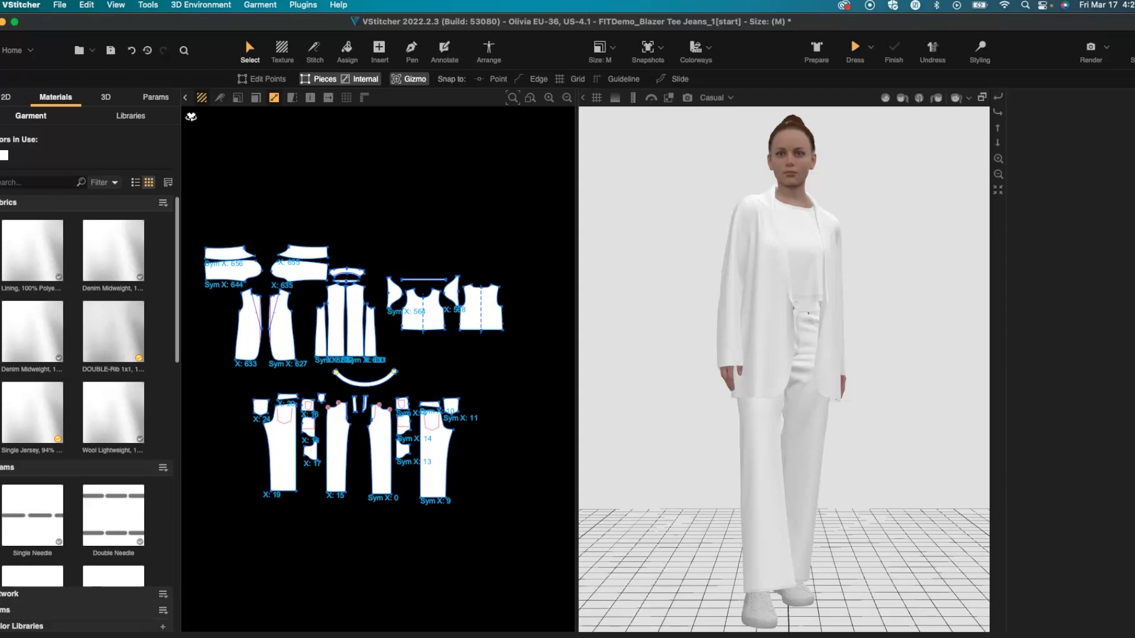
Recolor both Denim Midweight fabrics of the jeans with Marina from the FIT Night Color Story library
{"action": "left_click", "coordinate": [113, 250]}
{"action": "left_click", "coordinate": [74, 237]}
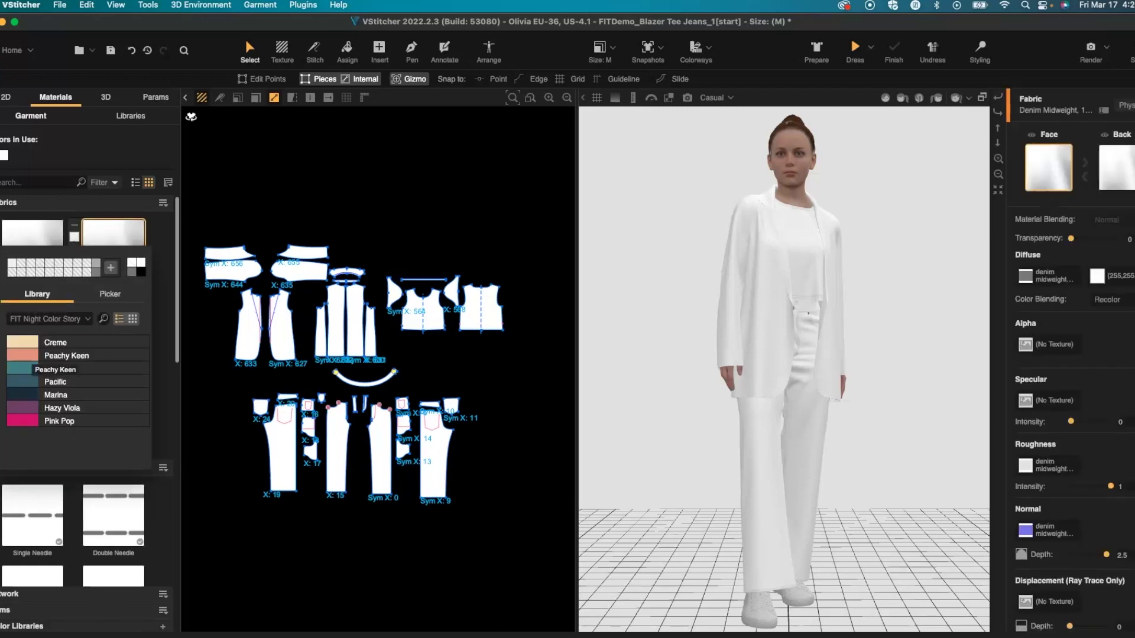
{"action": "left_click", "coordinate": [29, 395]}
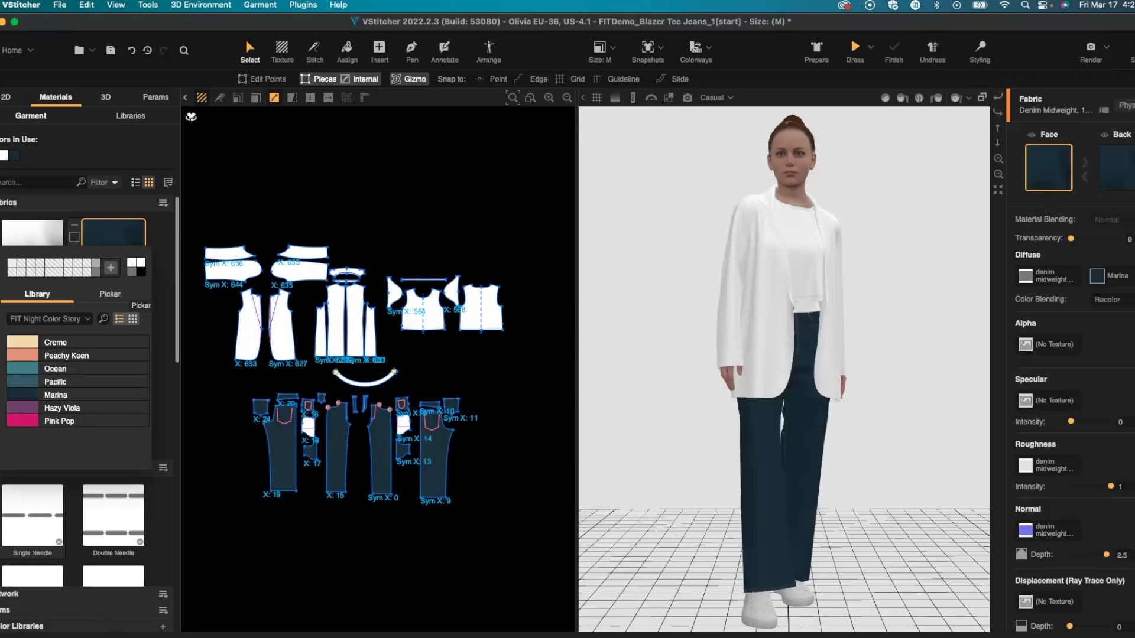
{"action": "left_click", "coordinate": [1, 322]}
{"action": "left_click", "coordinate": [2, 318]}
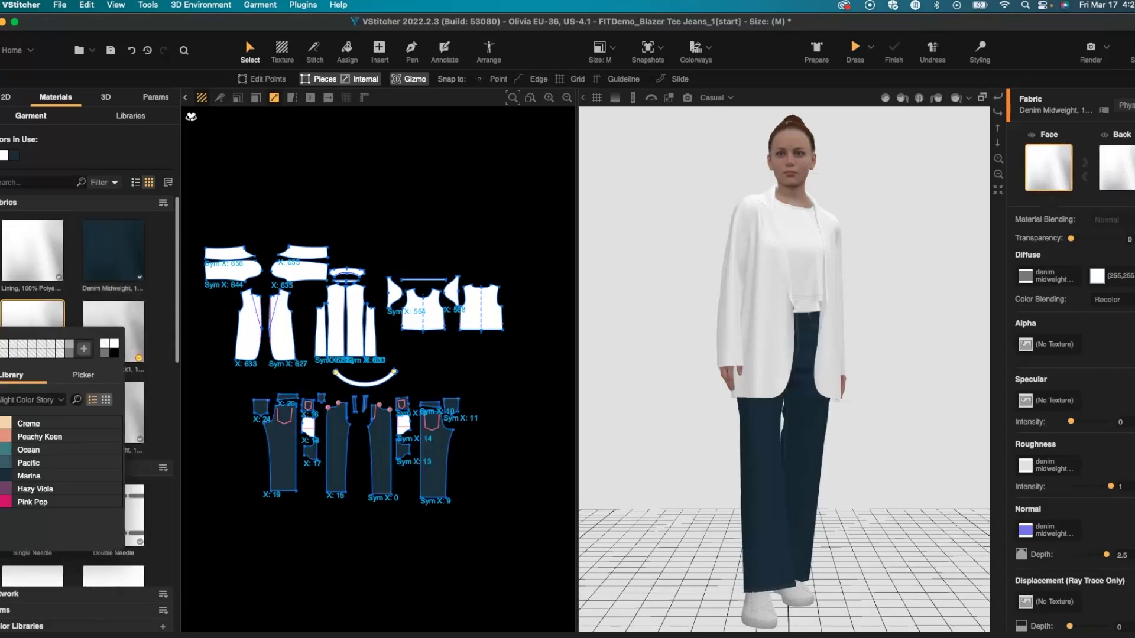
{"action": "left_click", "coordinate": [3, 475]}
Apply the Creme library color to the DOUBLE-Rib 1x1 and Single Jersey fabrics of the tee
{"action": "left_click", "coordinate": [74, 318]}
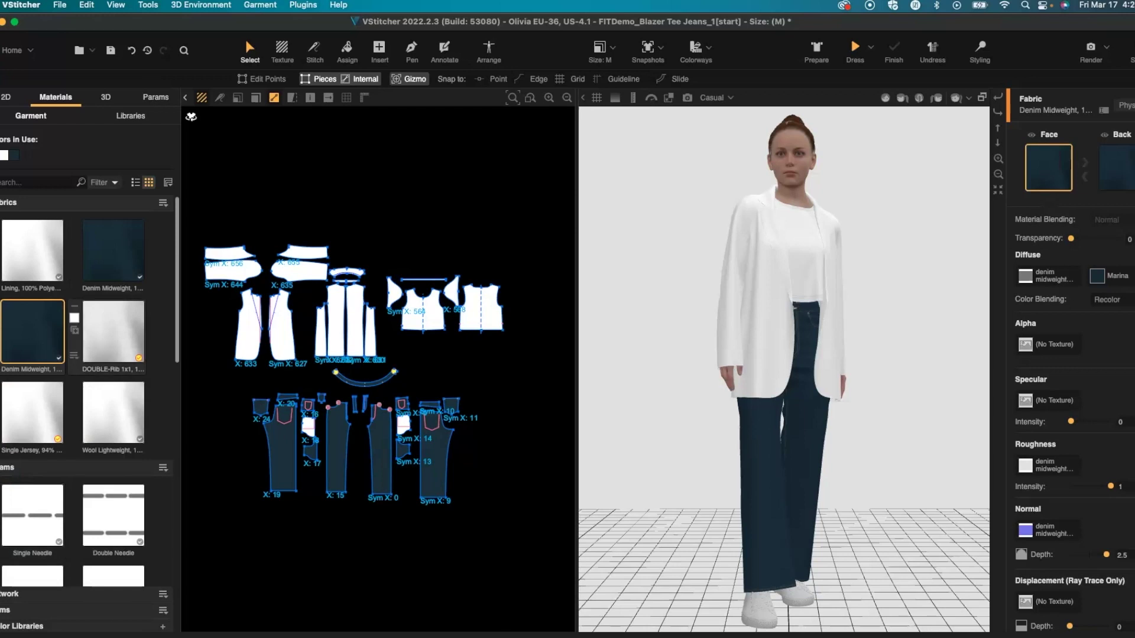
{"action": "left_click", "coordinate": [113, 331]}
{"action": "left_click", "coordinate": [74, 317]}
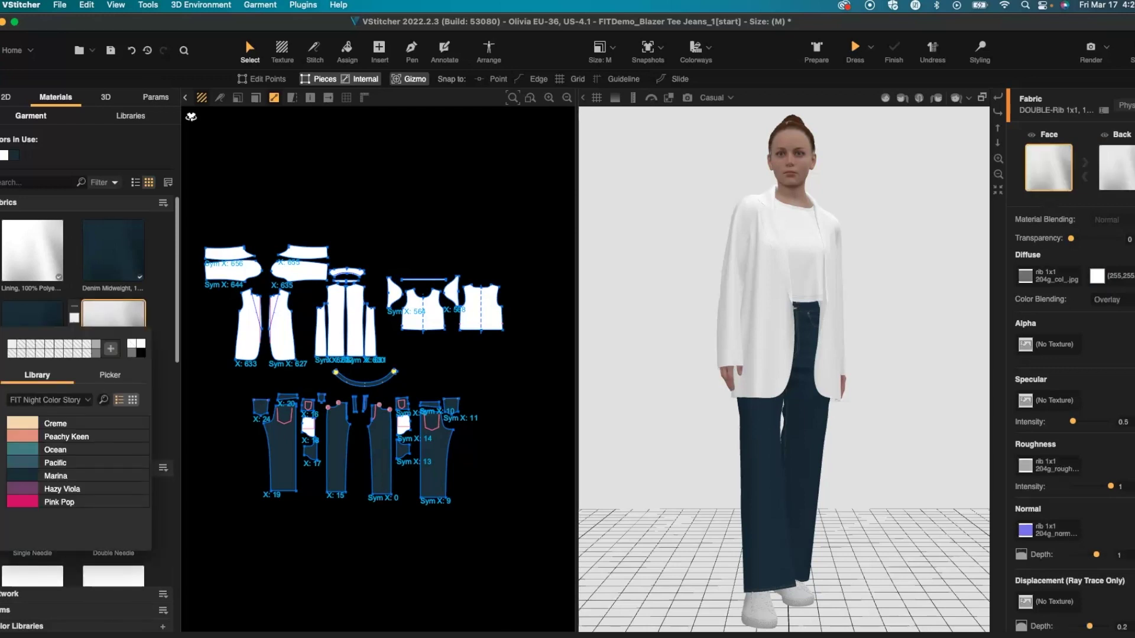
{"action": "left_click", "coordinate": [27, 425]}
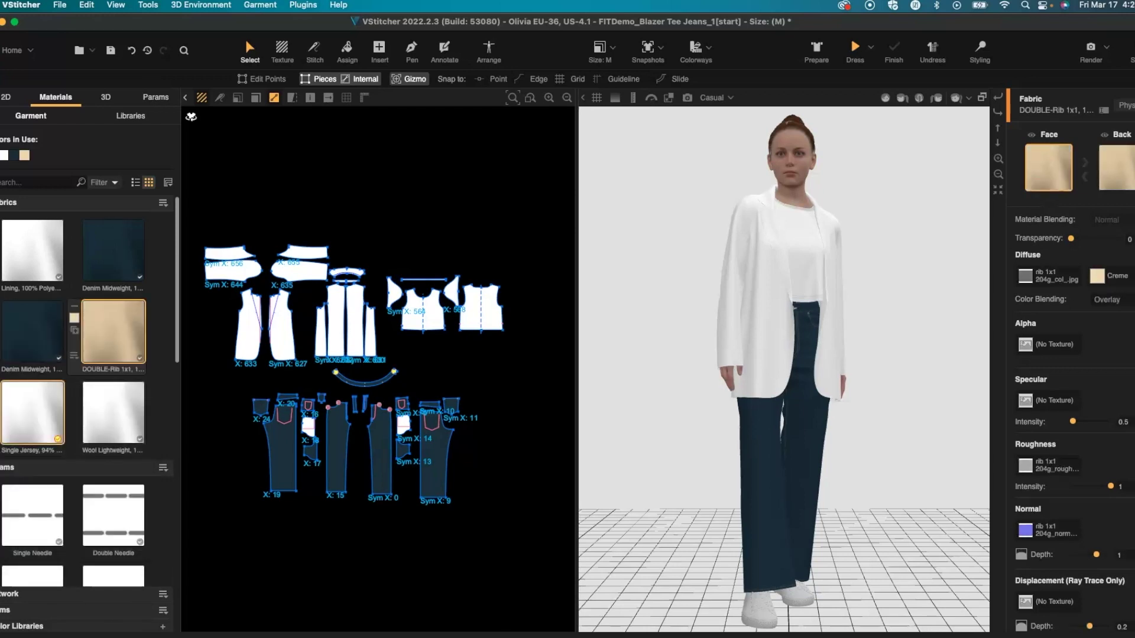
{"action": "left_click", "coordinate": [1, 399]}
{"action": "left_click", "coordinate": [24, 505]}
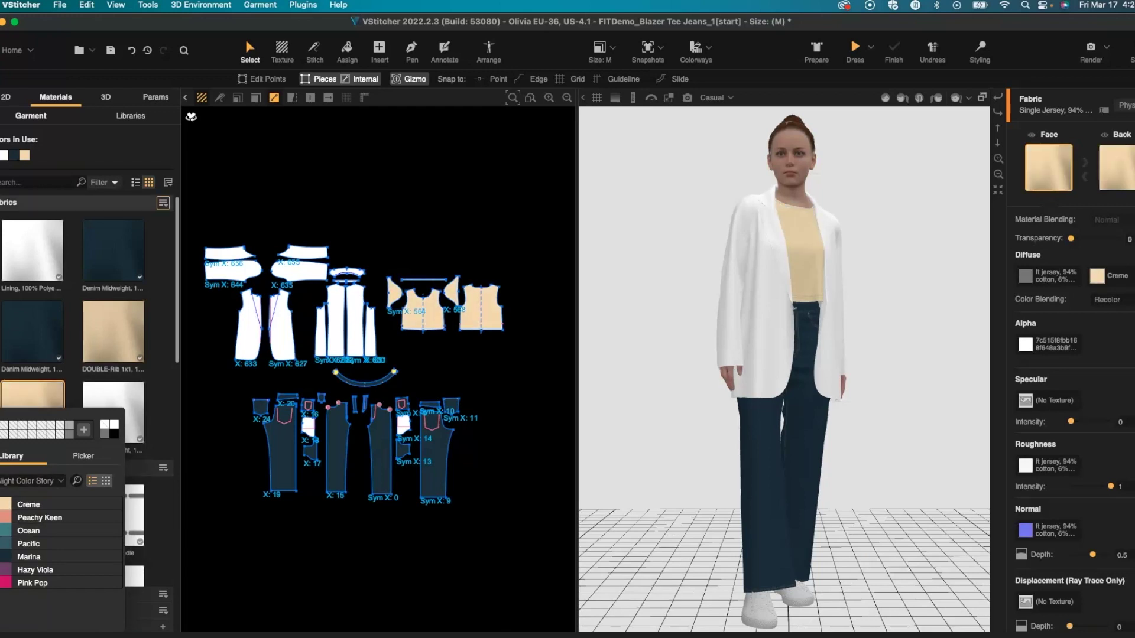
Import Mini Animal Print_Color1.tif as a fabric and group it with the blazer's Wool Lightweight fabric
{"action": "left_click", "coordinate": [163, 202]}
{"action": "left_click", "coordinate": [171, 216]}
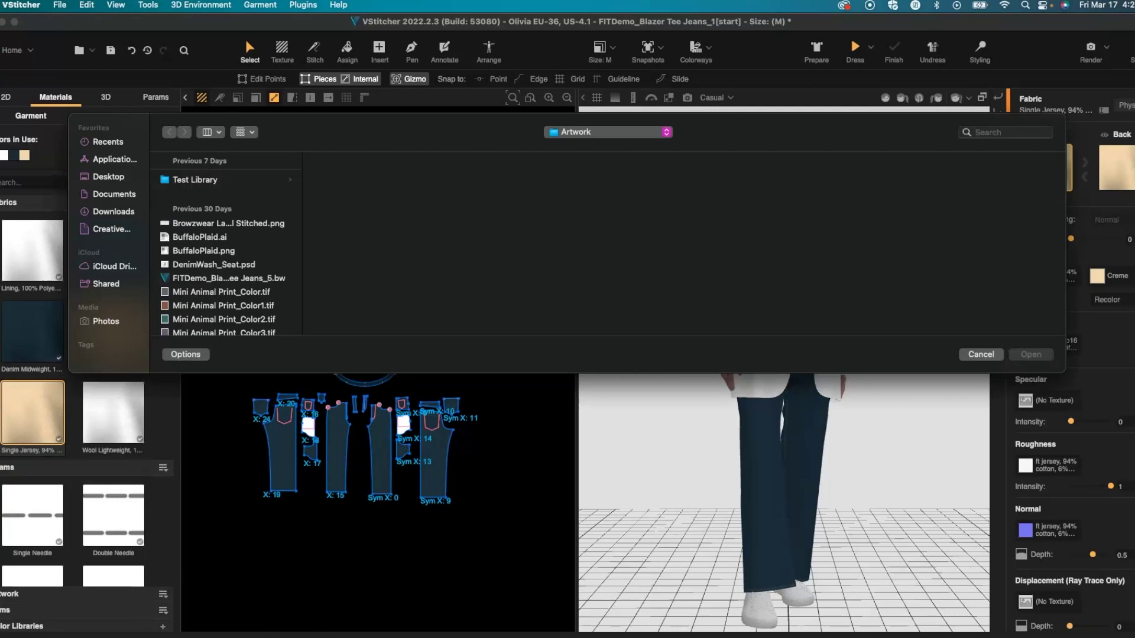
{"action": "left_click", "coordinate": [223, 306]}
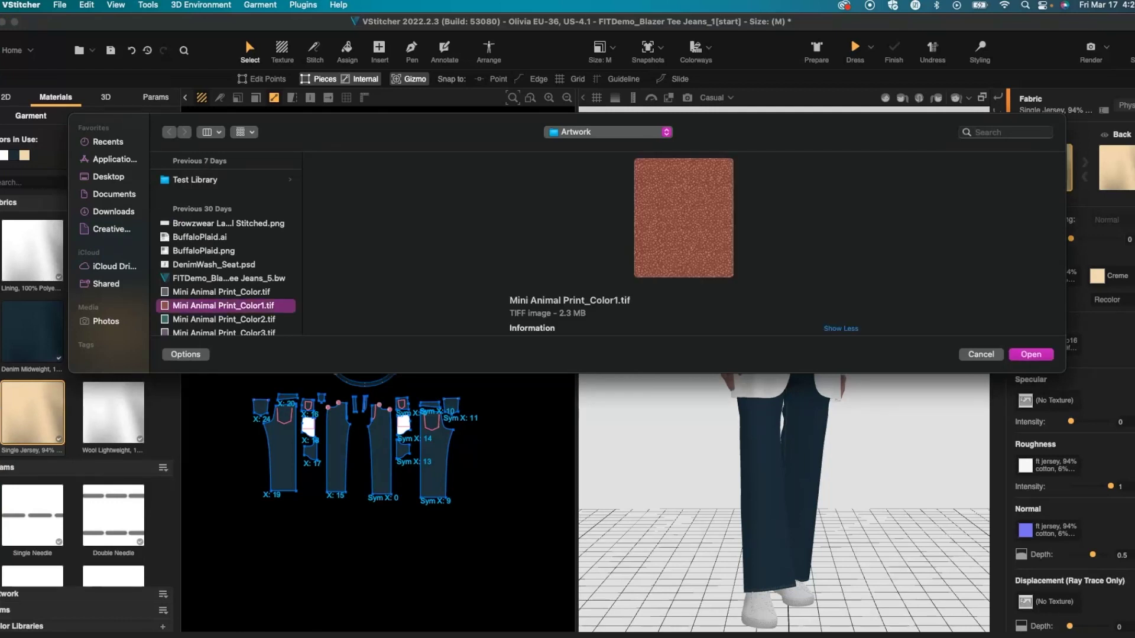
{"action": "left_click", "coordinate": [1031, 355]}
{"action": "left_click_drag", "start_coordinate": [36, 495], "coordinate": [125, 436]}
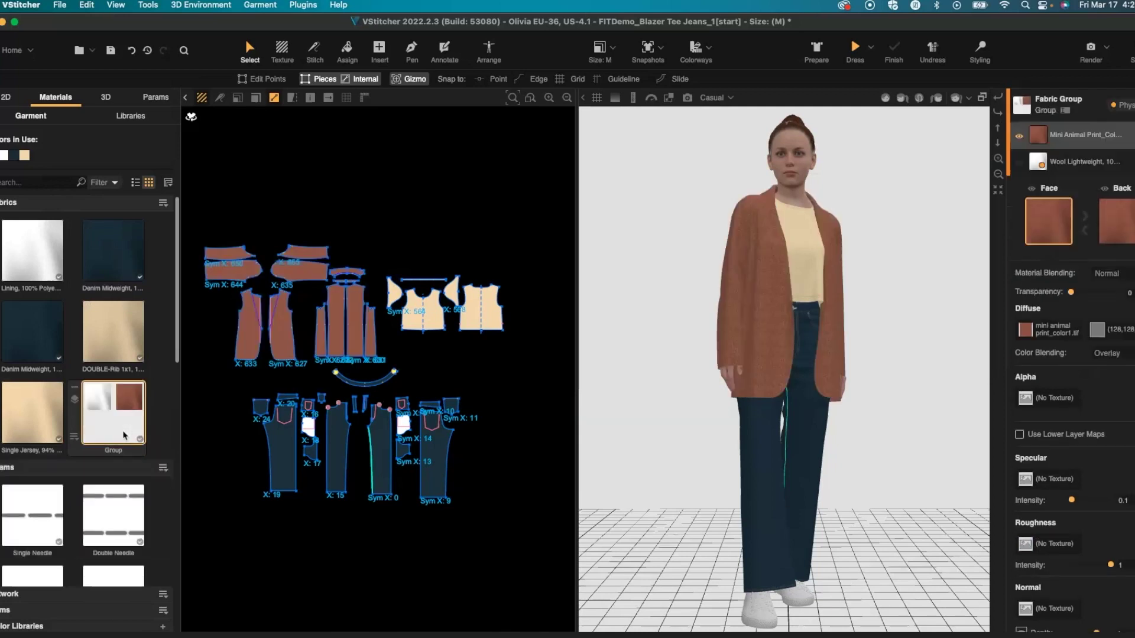
Enlarge the animal print's scale on the blazer with the Texture tool
{"action": "left_click_drag", "start_coordinate": [816, 344], "coordinate": [891, 344]}
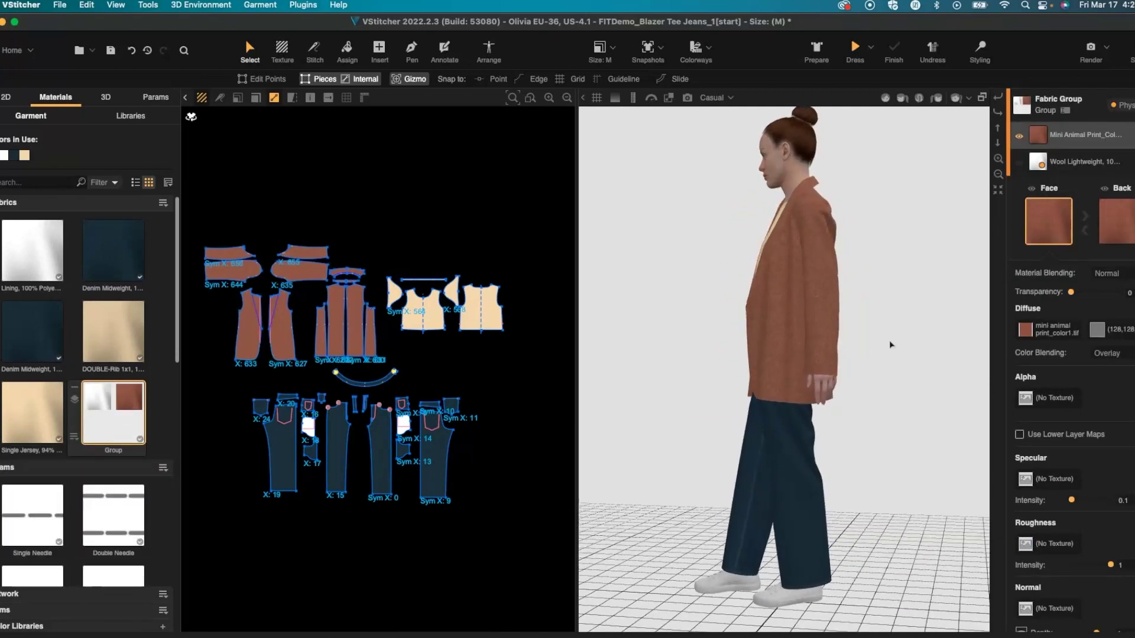
{"action": "right_click_drag", "start_coordinate": [891, 345], "coordinate": [889, 344]}
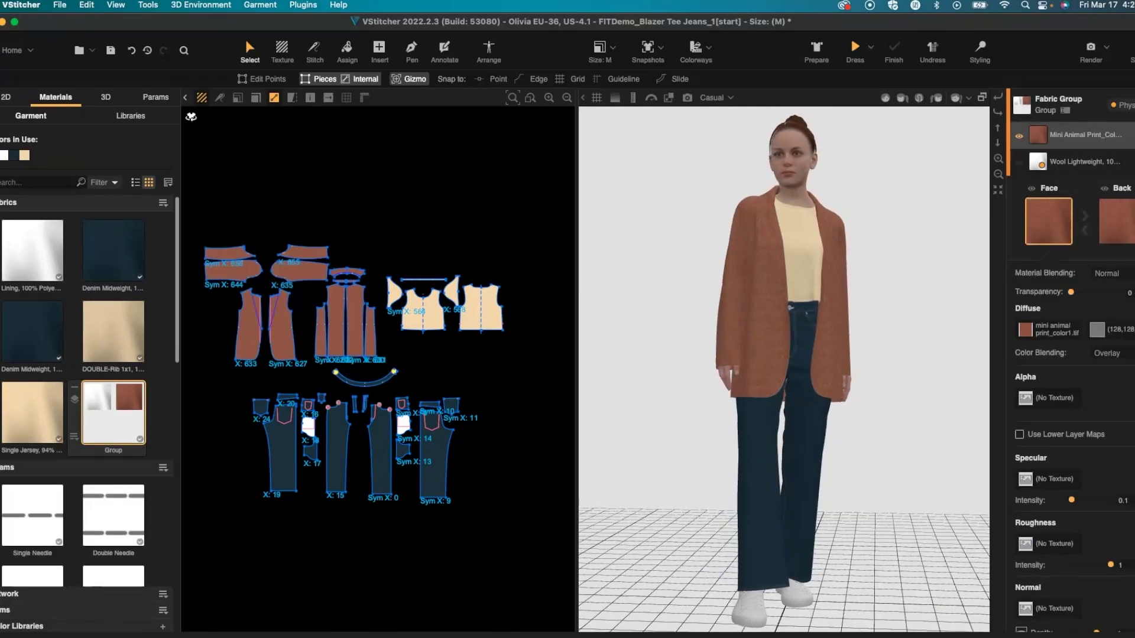
{"action": "scroll", "coordinate": [861, 321], "scroll_direction": "up", "scroll_amount": 5}
{"action": "middle_click_drag", "start_coordinate": [817, 207], "coordinate": [822, 392]}
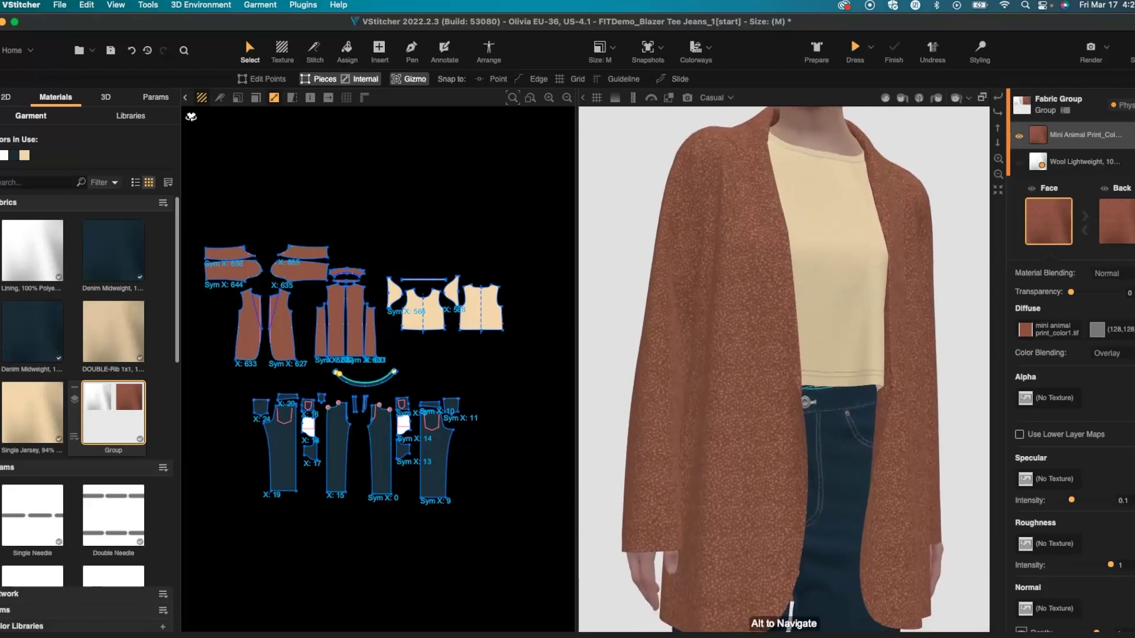
{"action": "left_click", "coordinate": [282, 50]}
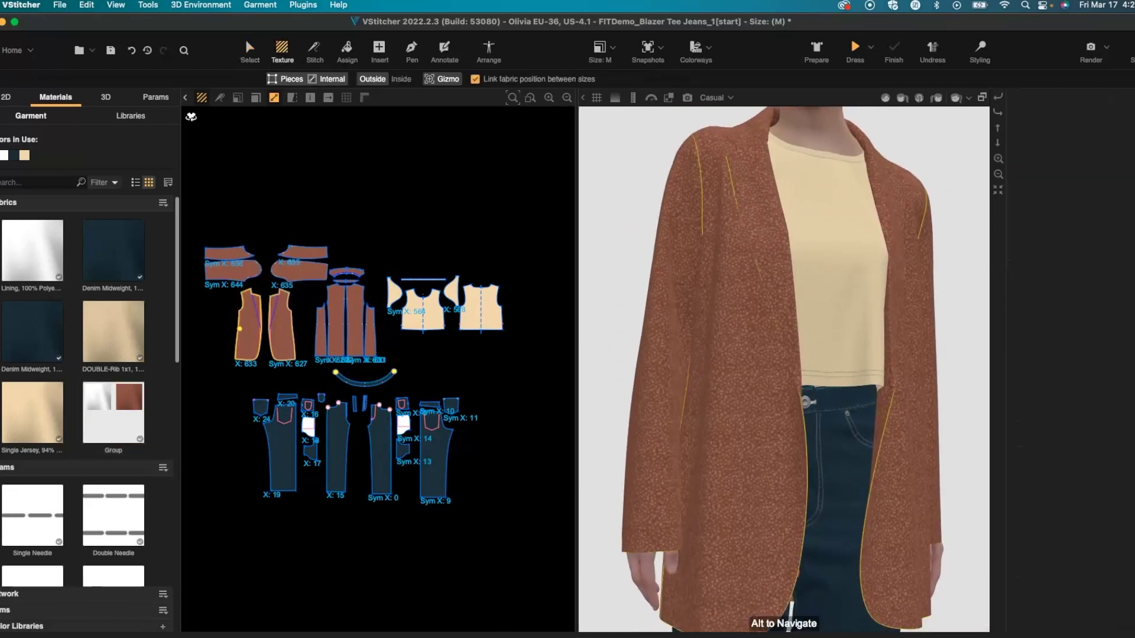
{"action": "left_click", "coordinate": [747, 393]}
{"action": "left_click", "coordinate": [749, 396]}
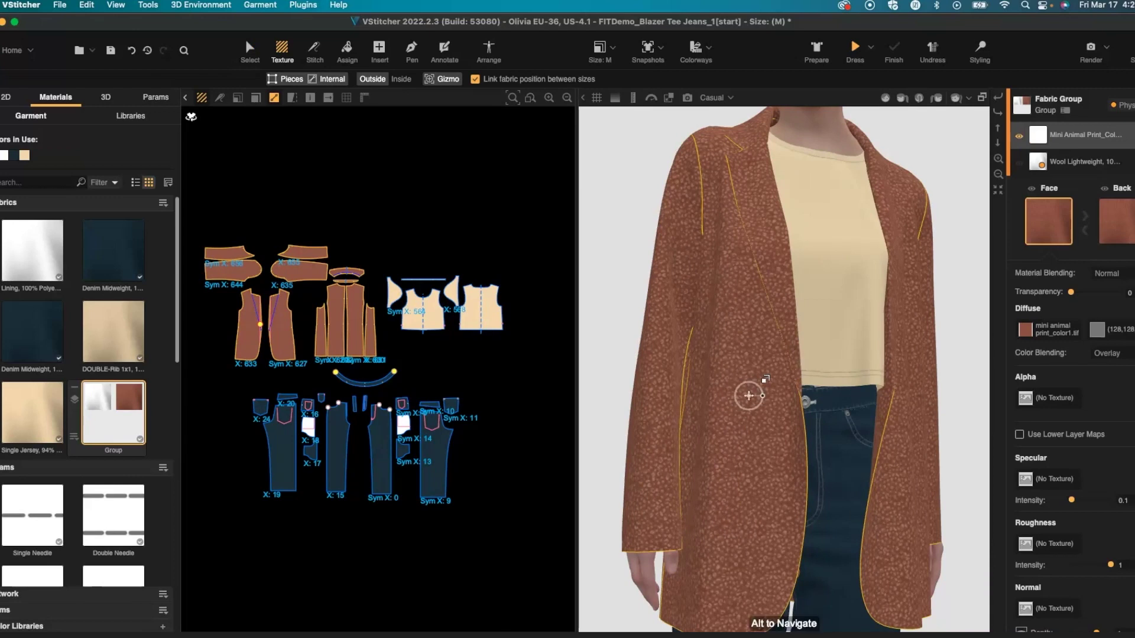
{"action": "left_click_drag", "start_coordinate": [763, 396], "coordinate": [961, 416]}
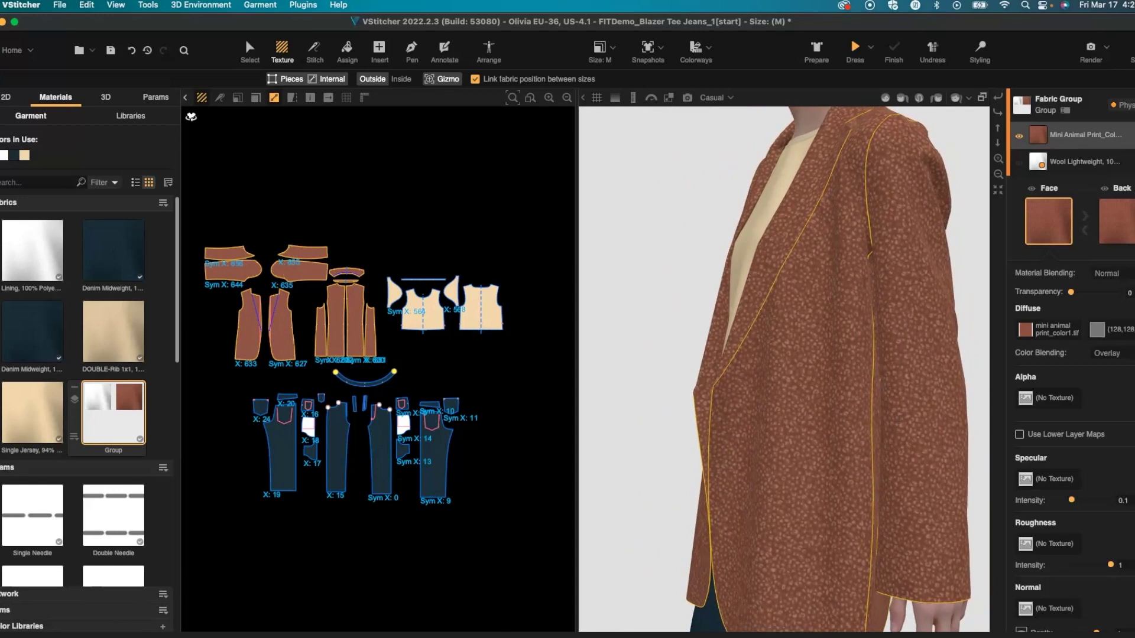
Make the animal print layer use the lower layer maps and inspect the blazer's fabric surface up close
{"action": "left_click", "coordinate": [1019, 435]}
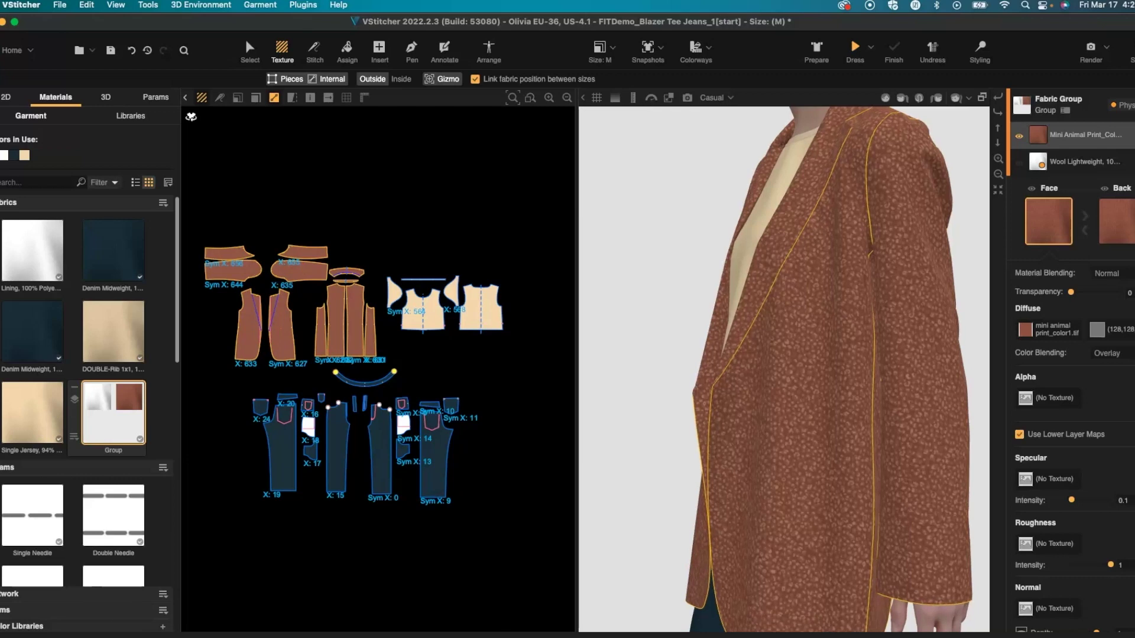
{"action": "scroll", "coordinate": [776, 380], "scroll_direction": "up", "scroll_amount": 4, "text": "alt"}
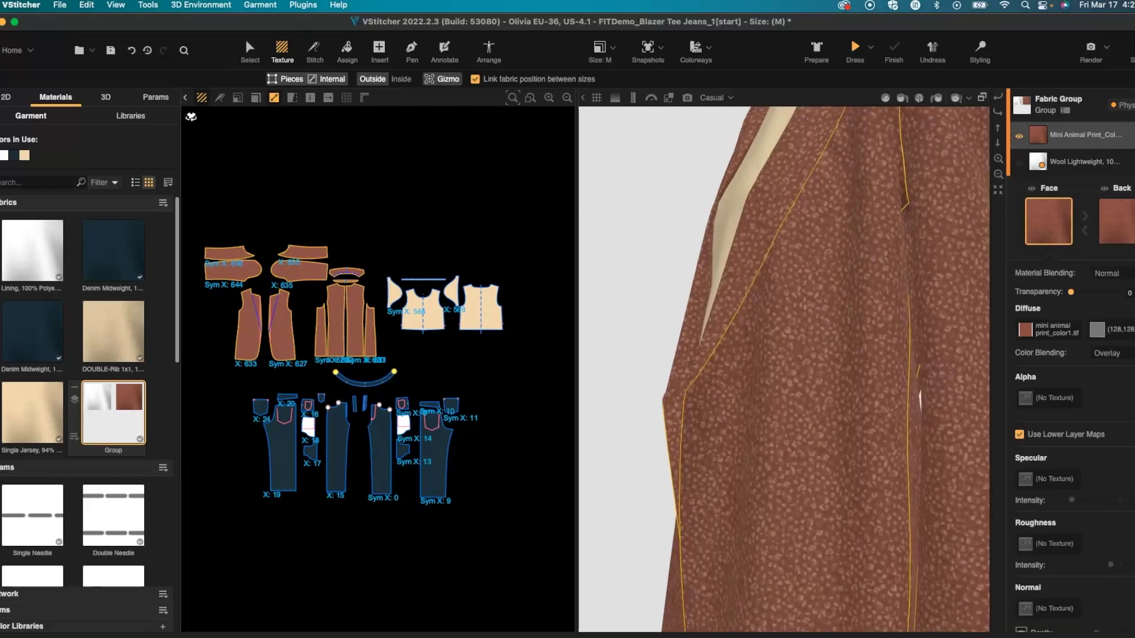
{"action": "scroll", "coordinate": [771, 387], "scroll_direction": "up", "scroll_amount": 5}
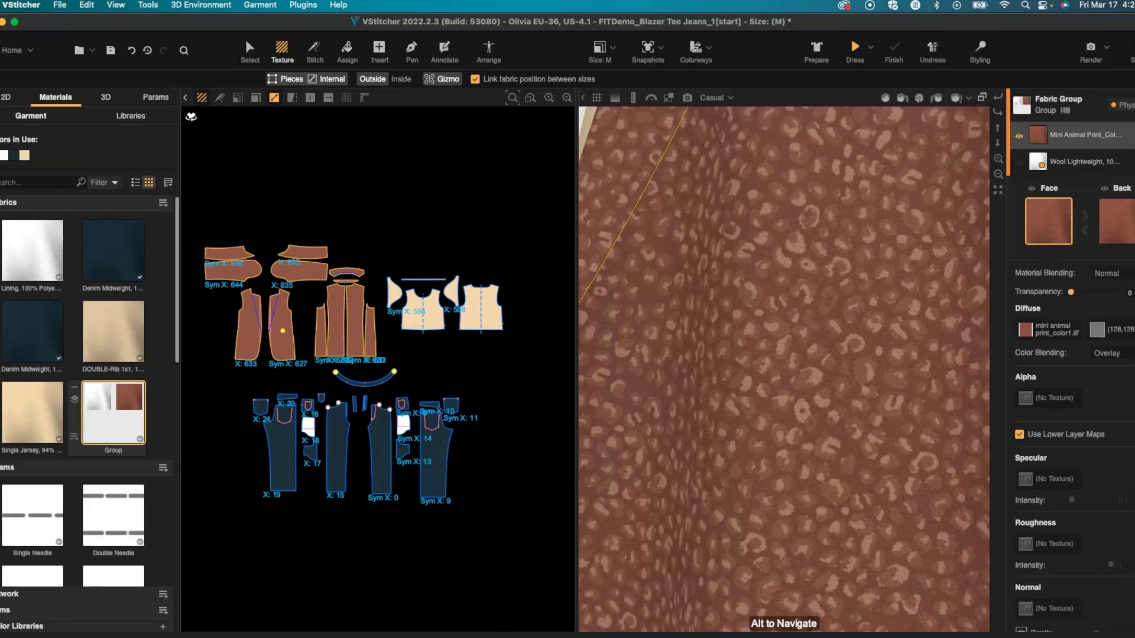
{"action": "scroll", "coordinate": [874, 519], "scroll_direction": "down", "scroll_amount": 8}
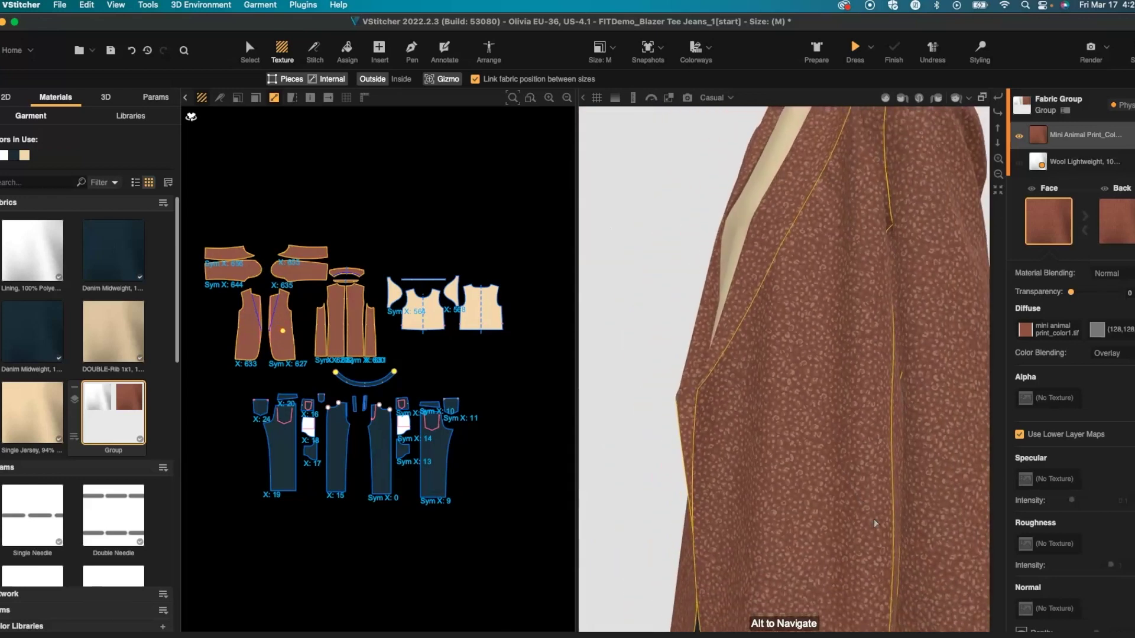
{"action": "left_click_drag", "start_coordinate": [874, 519], "coordinate": [969, 529], "text": "alt"}
Recolor the Single Needle and Double Needle seams of the jeans with the Pacific library color
{"action": "scroll", "coordinate": [113, 431], "scroll_direction": "down", "scroll_amount": 5}
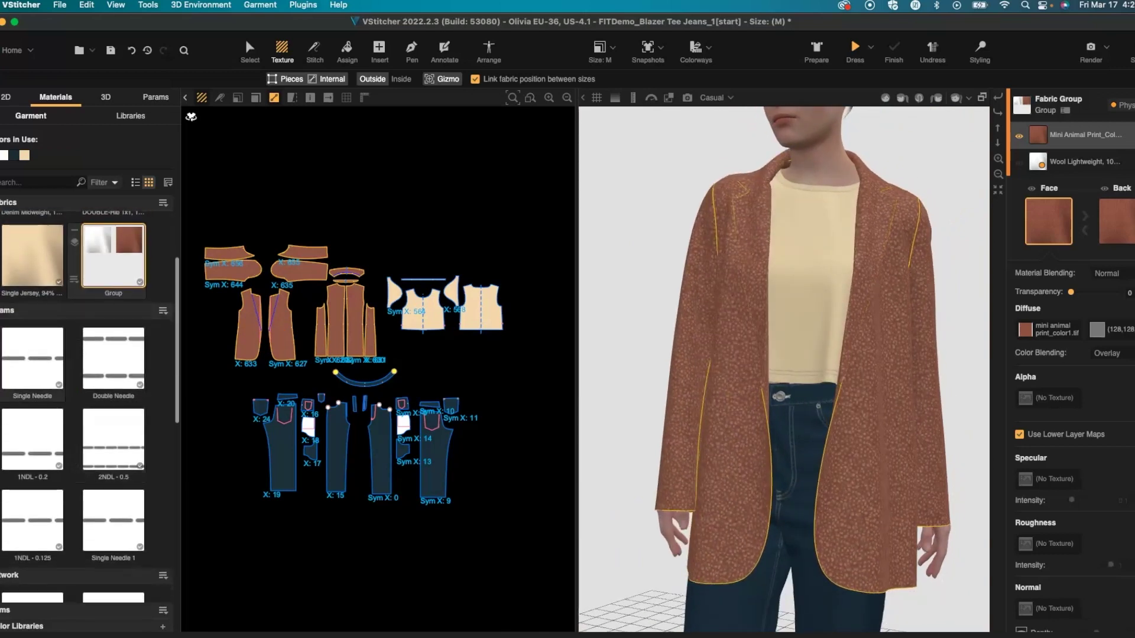
{"action": "left_click", "coordinate": [1, 345]}
{"action": "left_click", "coordinate": [6, 490]}
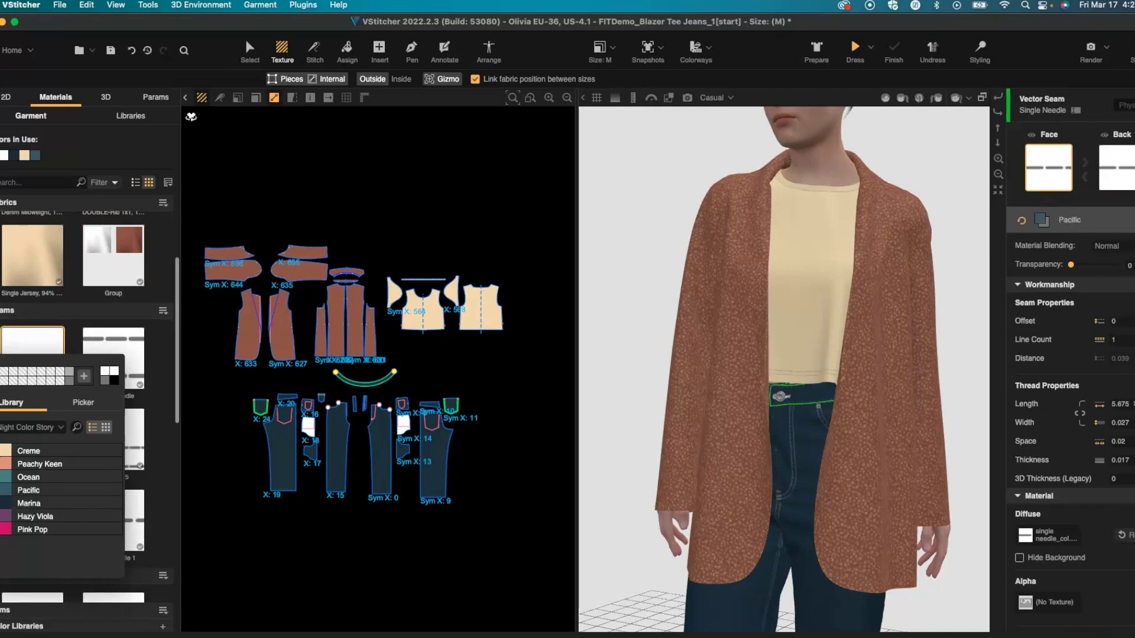
{"action": "left_click", "coordinate": [109, 350]}
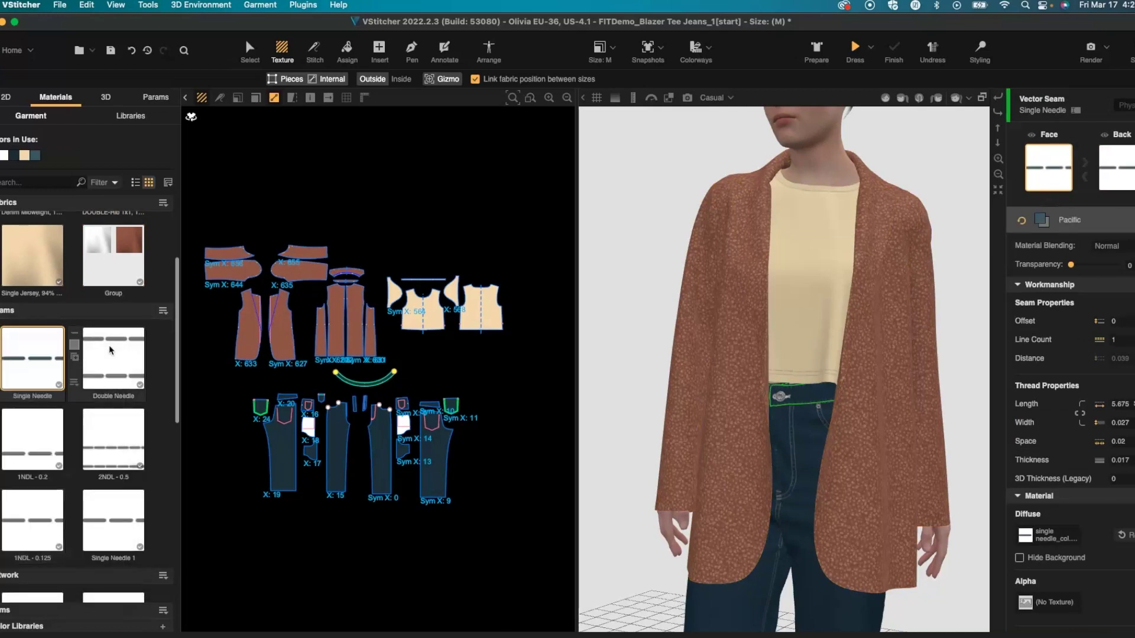
{"action": "left_click", "coordinate": [27, 490]}
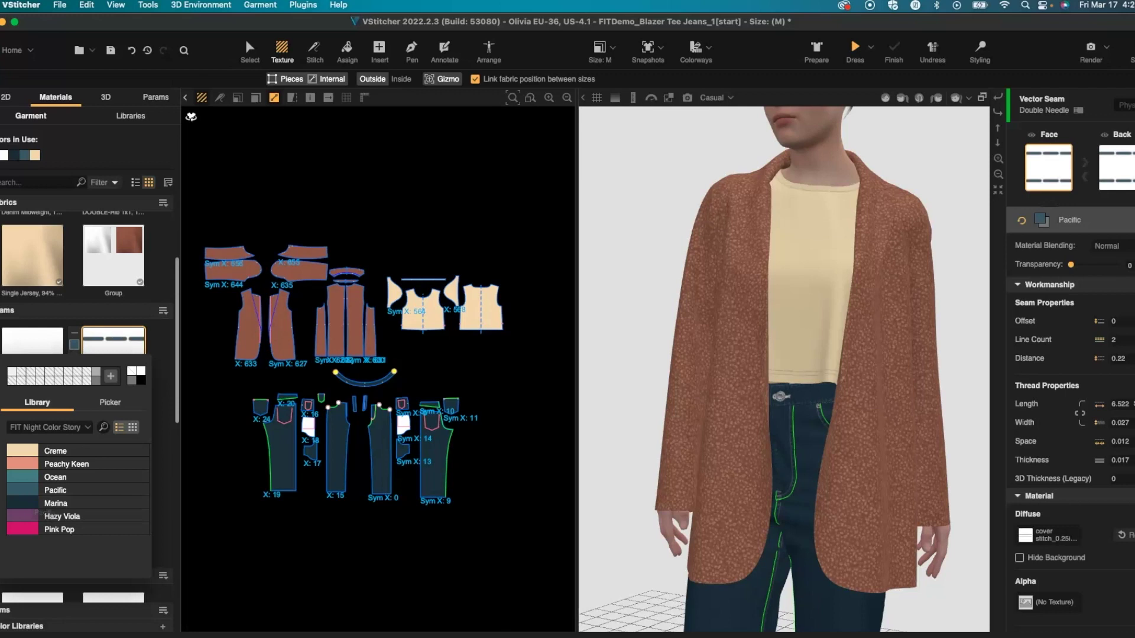
Apply the Creme library color to the 1NDL - 0.2 and 2NDL - 0.5 seams
{"action": "left_click", "coordinate": [1, 425]}
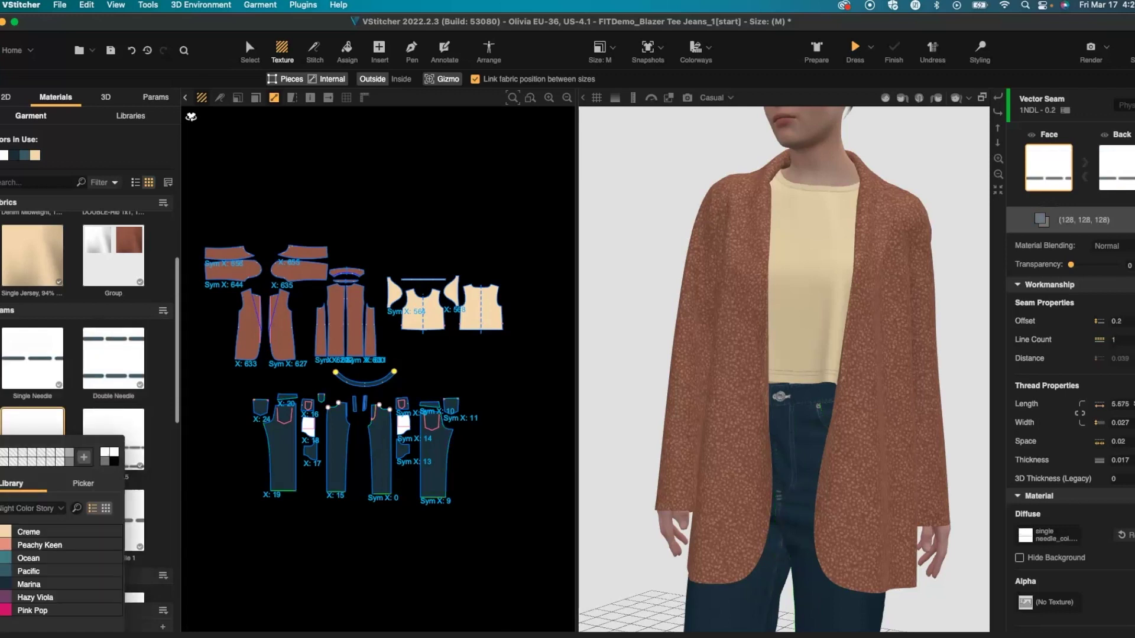
{"action": "left_click", "coordinate": [26, 532]}
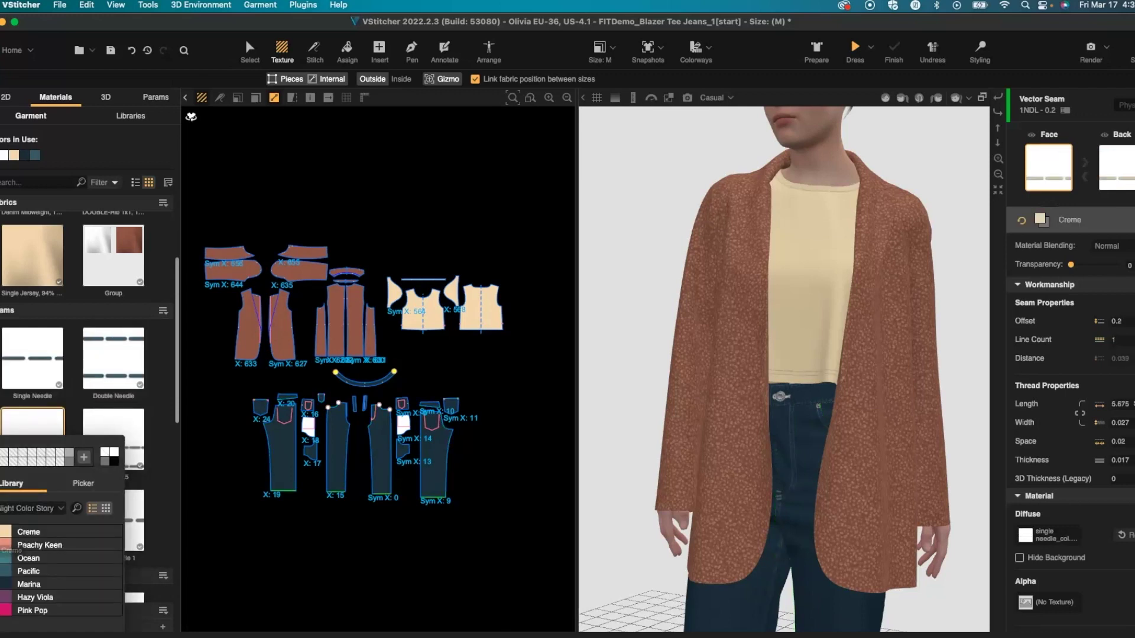
{"action": "left_click", "coordinate": [112, 438]}
{"action": "left_click", "coordinate": [75, 425]}
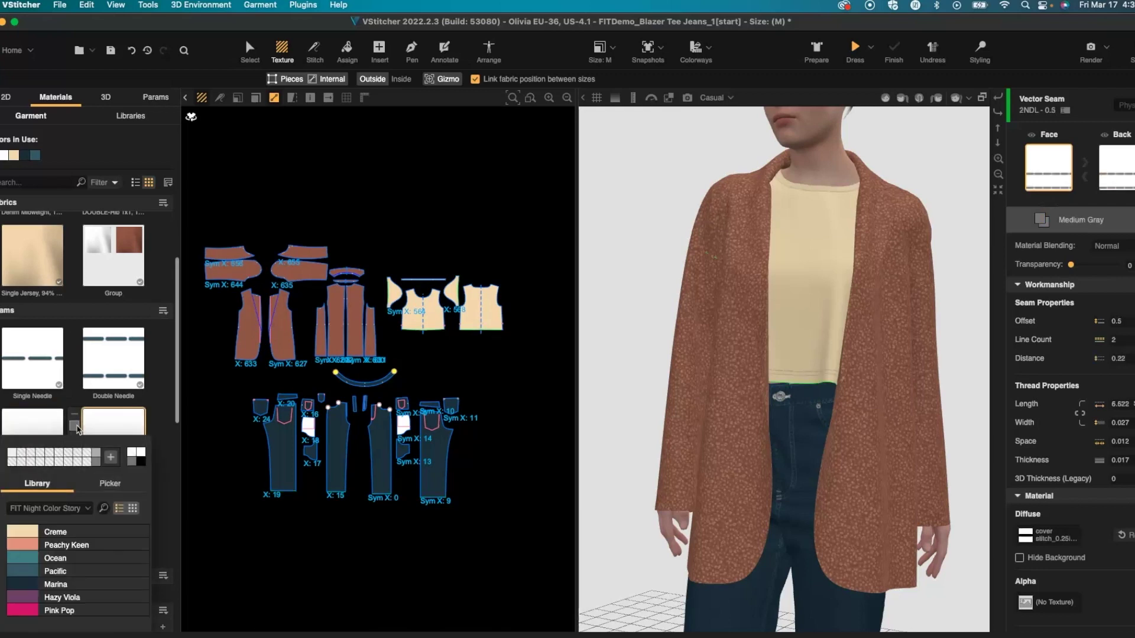
{"action": "left_click", "coordinate": [25, 533]}
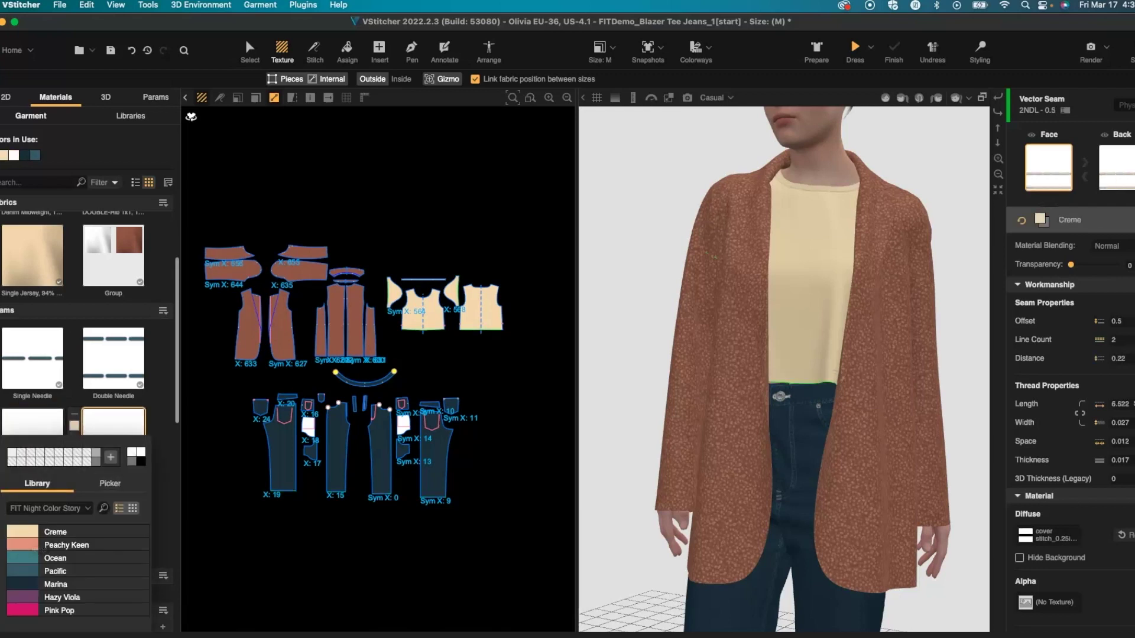
Apply the Creme library color to the 1NDL - 0.125 and Single Needle 1 seams
{"action": "left_click", "coordinate": [30, 519]}
{"action": "left_click", "coordinate": [1, 507]}
{"action": "left_click", "coordinate": [4, 369]}
{"action": "left_click", "coordinate": [5, 368]}
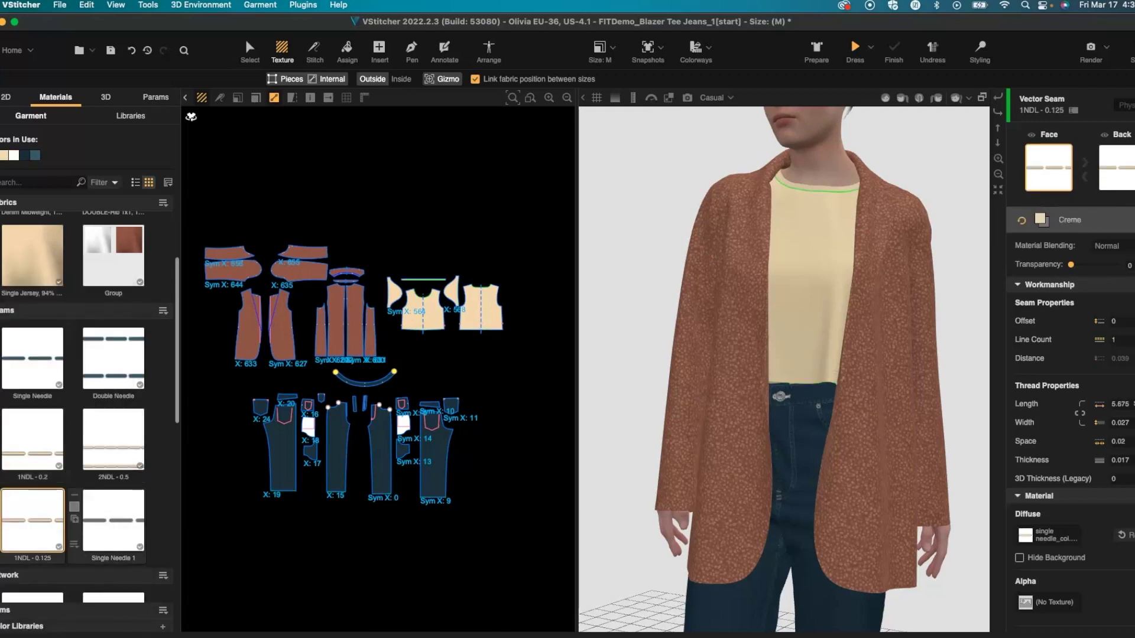
{"action": "left_click", "coordinate": [112, 520]}
{"action": "left_click", "coordinate": [75, 507]}
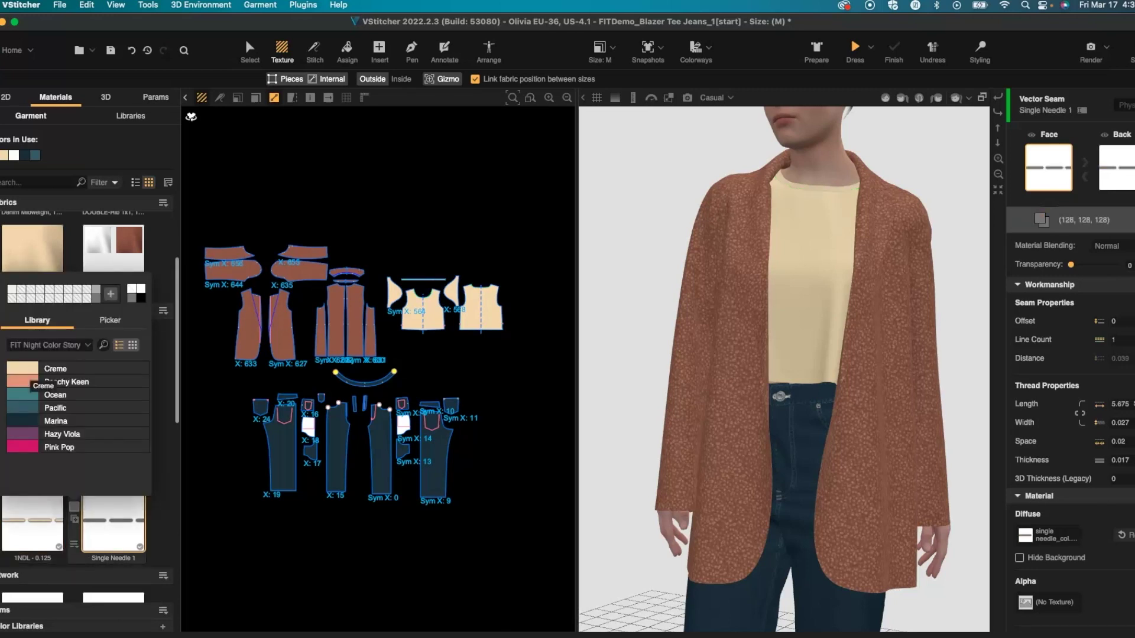
{"action": "left_click", "coordinate": [22, 369]}
Leave the Texture tool and examine the stitching and bartacks on the jeans' fly and pocket, plus the full outfit
{"action": "scroll", "coordinate": [89, 378], "scroll_direction": "down", "scroll_amount": 5}
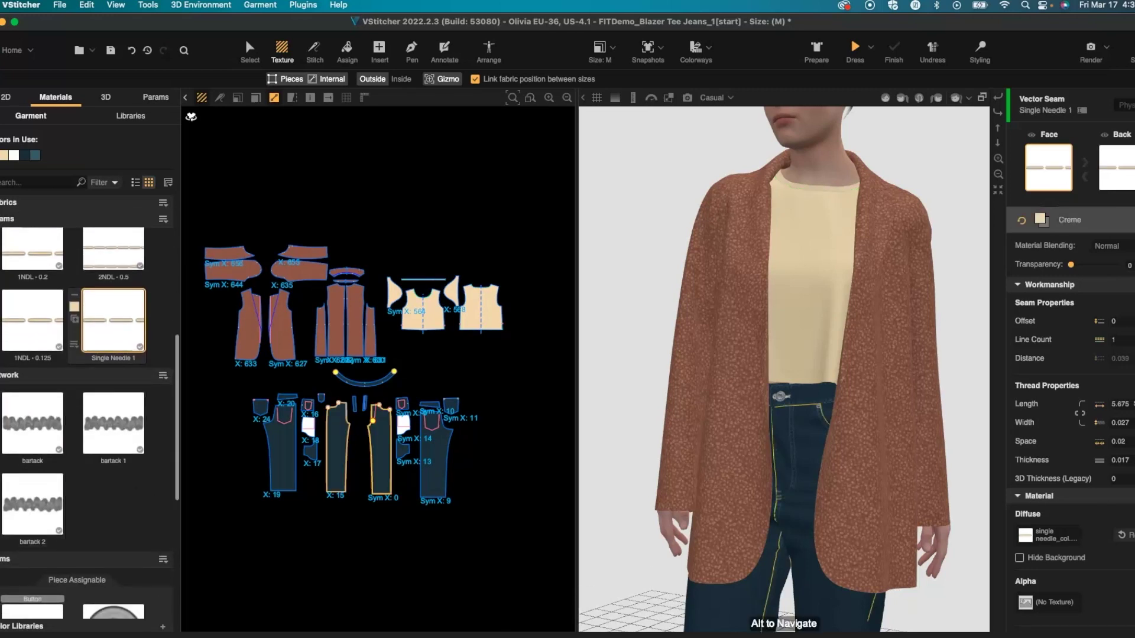
{"action": "scroll", "coordinate": [803, 620], "scroll_direction": "up", "scroll_amount": 10}
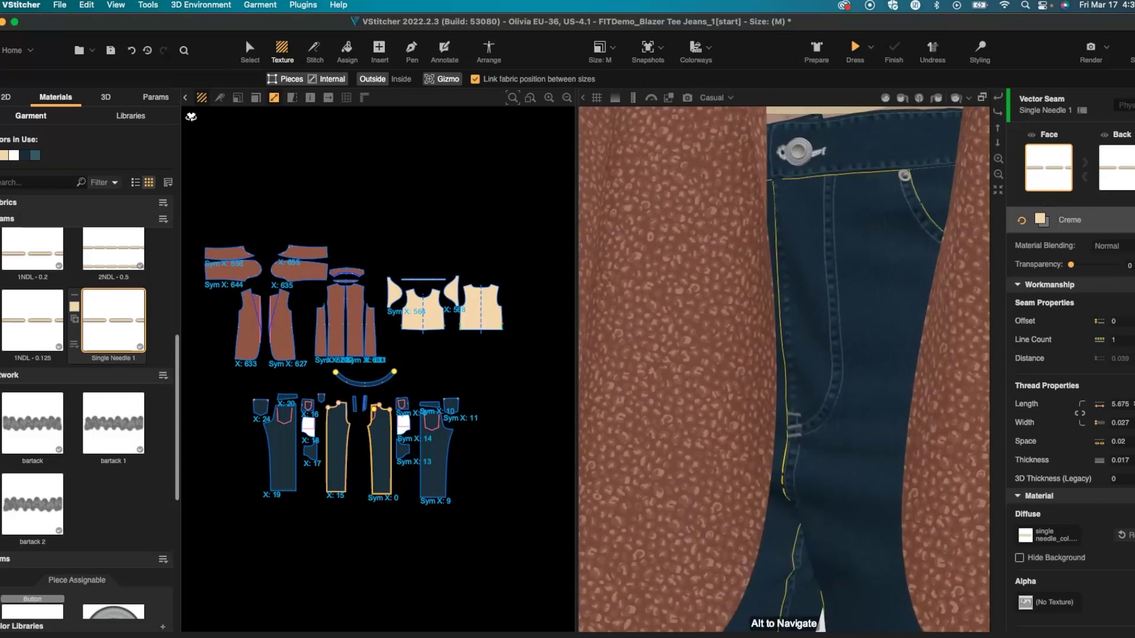
{"action": "key", "text": "Escape"}
{"action": "key", "text": "Escape"}
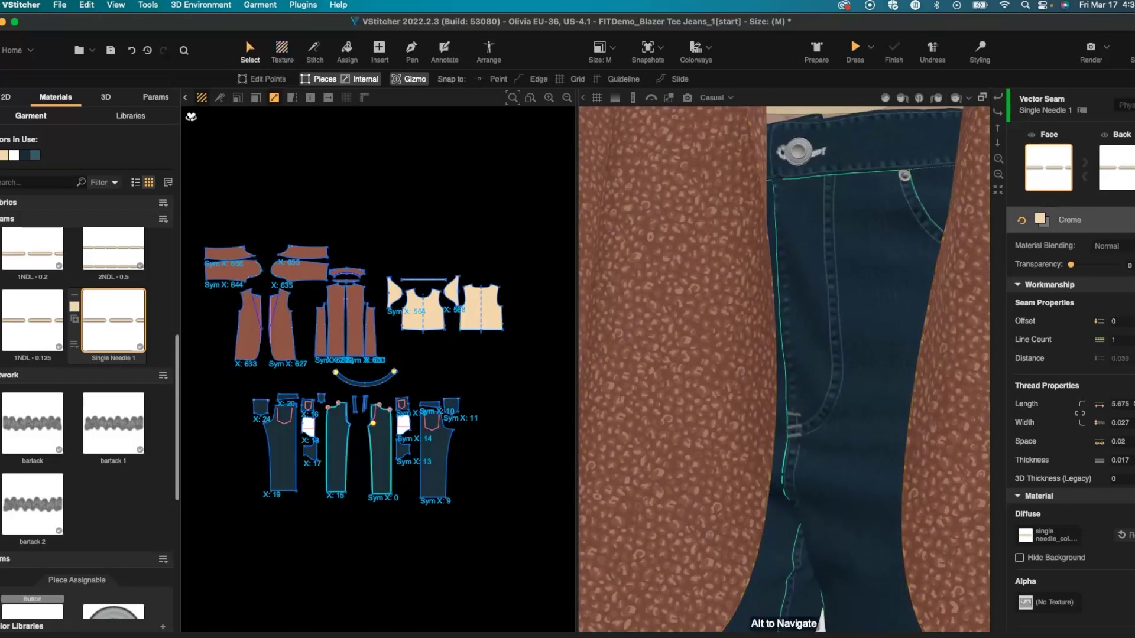
{"action": "scroll", "coordinate": [803, 441], "scroll_direction": "down", "scroll_amount": 10}
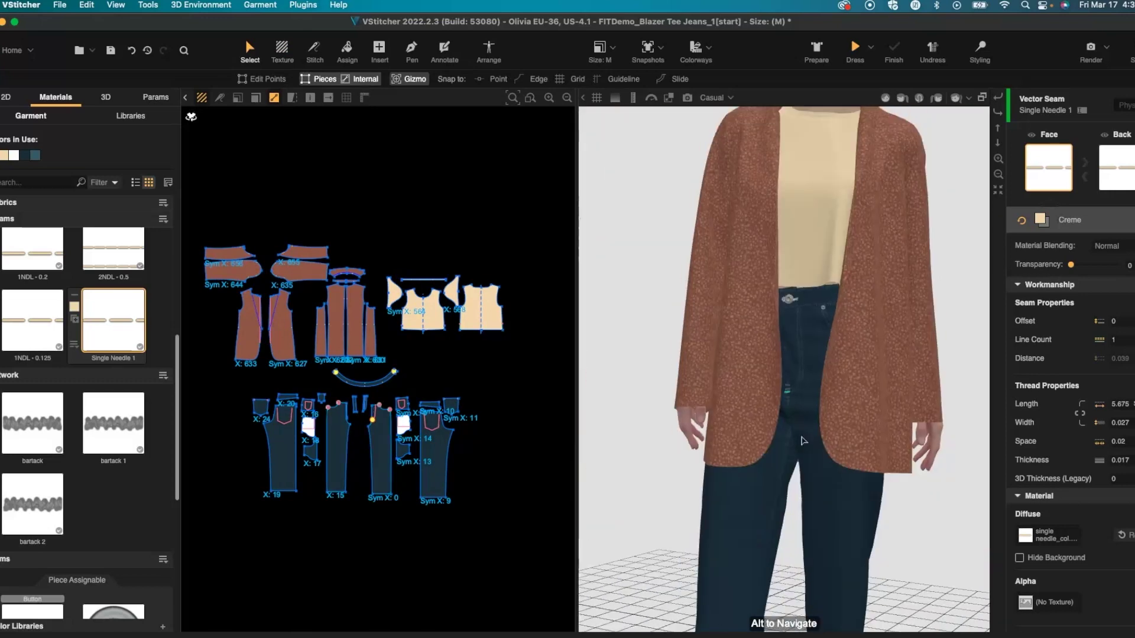
{"action": "scroll", "coordinate": [802, 441], "scroll_direction": "up", "scroll_amount": 3}
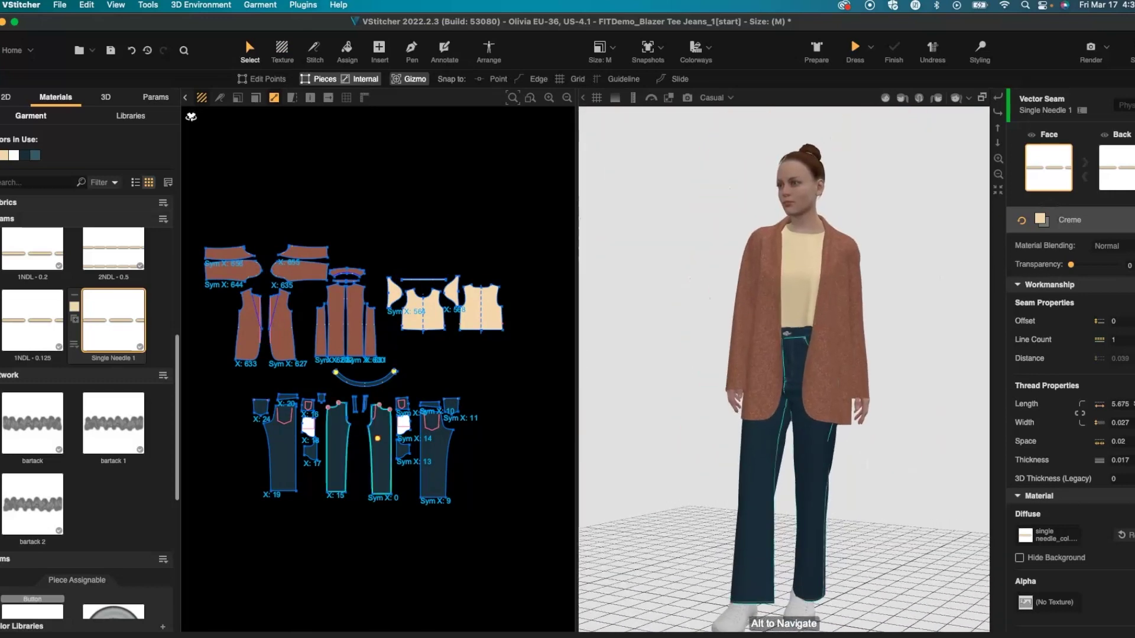
Recolor the bartack, bartack 1 and bartack 2 artworks with the Pacific library color
{"action": "left_click", "coordinate": [1, 409]}
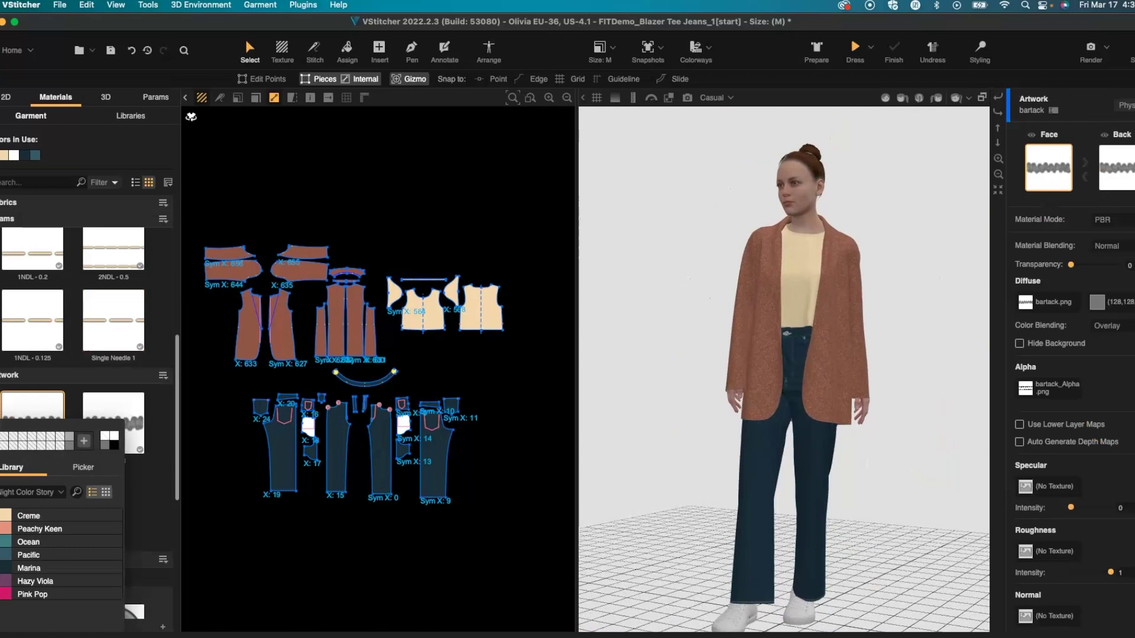
{"action": "left_click", "coordinate": [28, 555]}
{"action": "left_click", "coordinate": [74, 409]}
{"action": "left_click", "coordinate": [54, 555]}
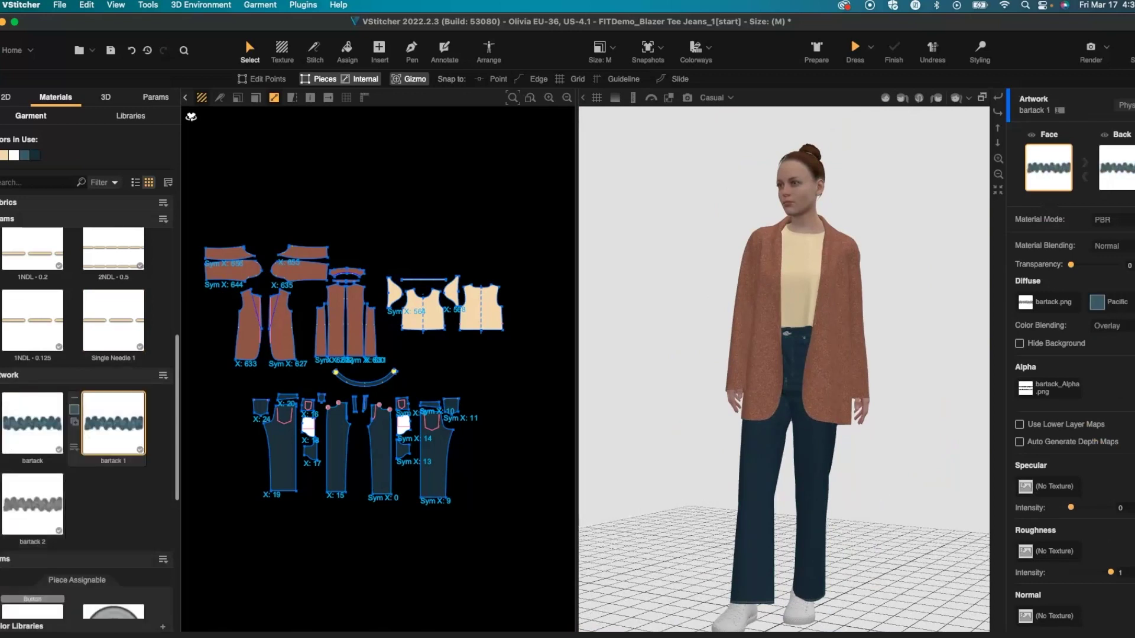
{"action": "left_click", "coordinate": [1, 490]}
{"action": "left_click", "coordinate": [28, 379]}
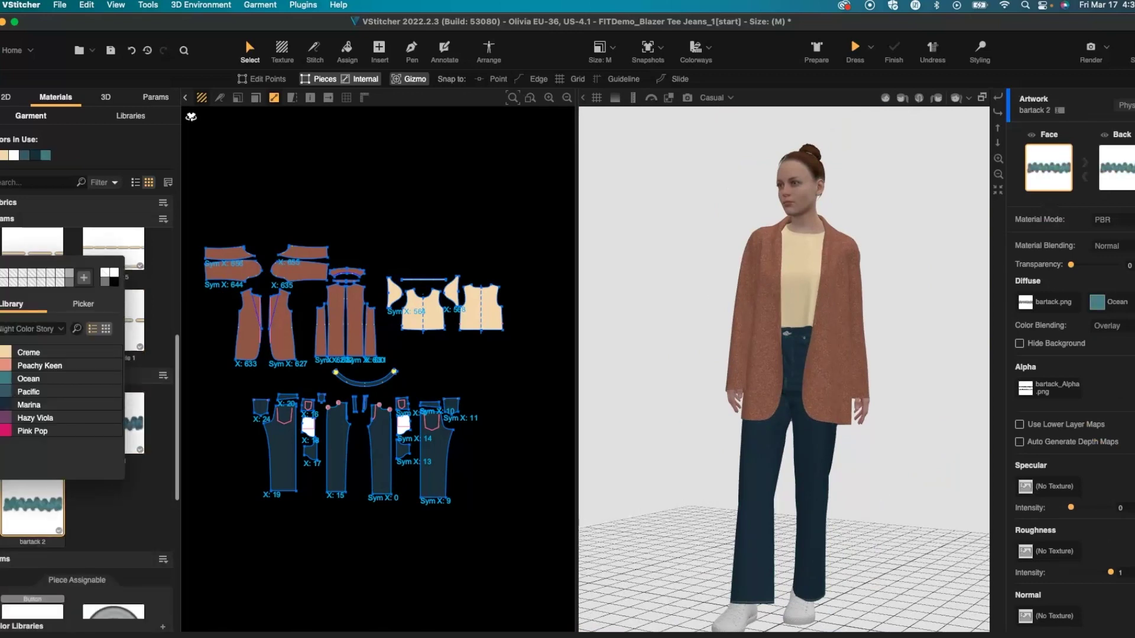
{"action": "left_click", "coordinate": [28, 391]}
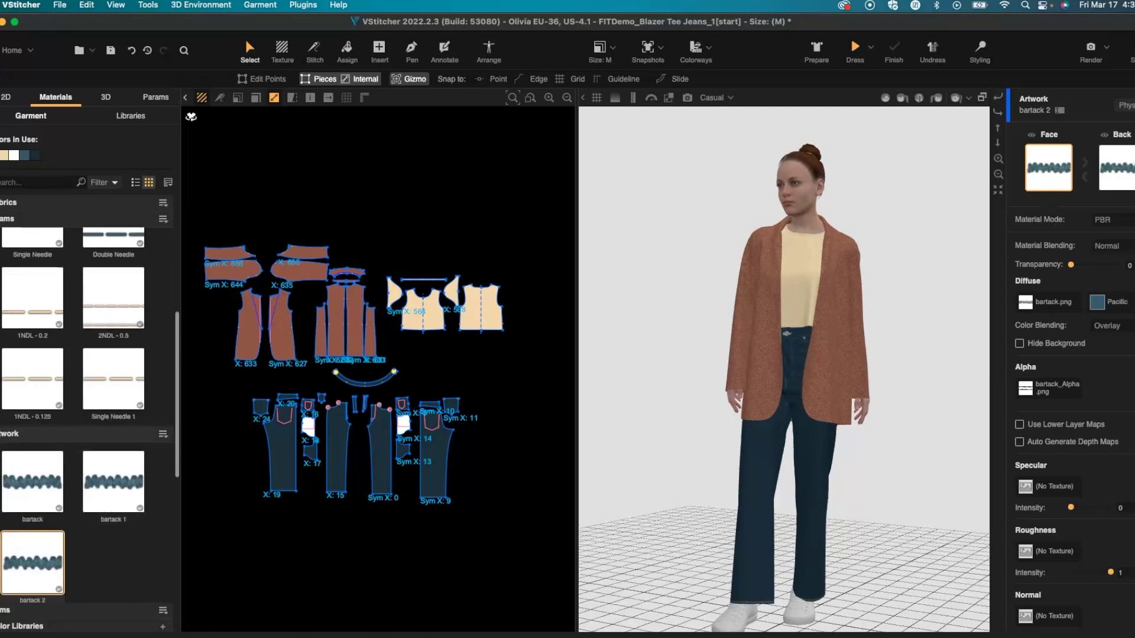
Add the file The VStitchers Tee flattened.ai as a new artwork of the garment
{"action": "scroll", "coordinate": [167, 439], "scroll_direction": "down", "scroll_amount": 1}
{"action": "left_click", "coordinate": [163, 410]}
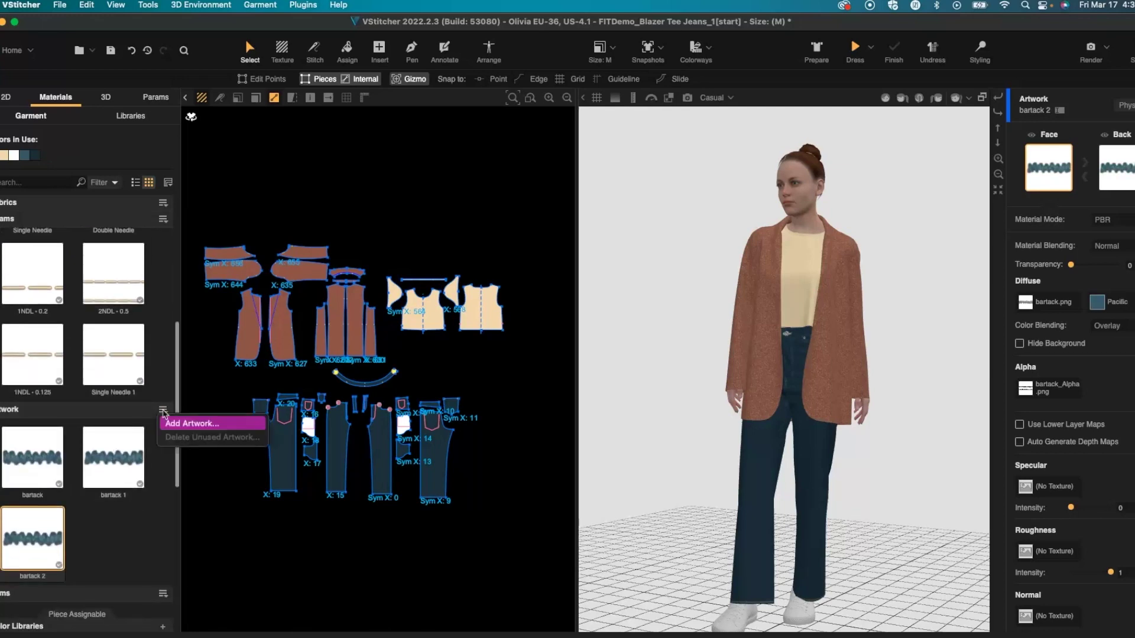
{"action": "left_click", "coordinate": [191, 423]}
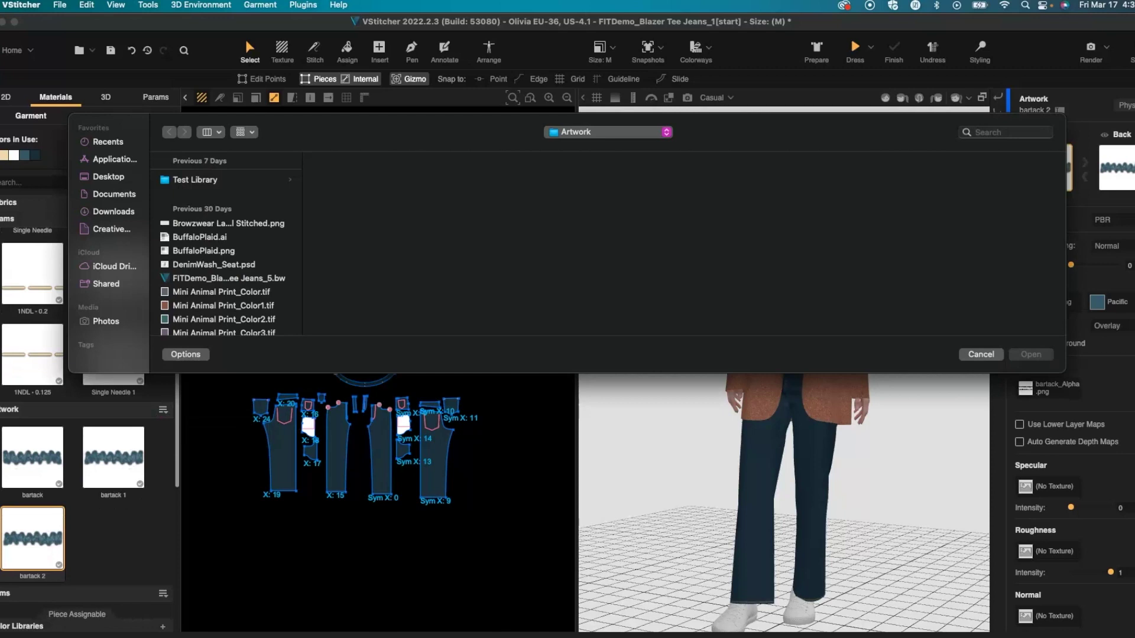
{"action": "scroll", "coordinate": [250, 274], "scroll_direction": "down", "scroll_amount": 4}
{"action": "left_click", "coordinate": [249, 295]}
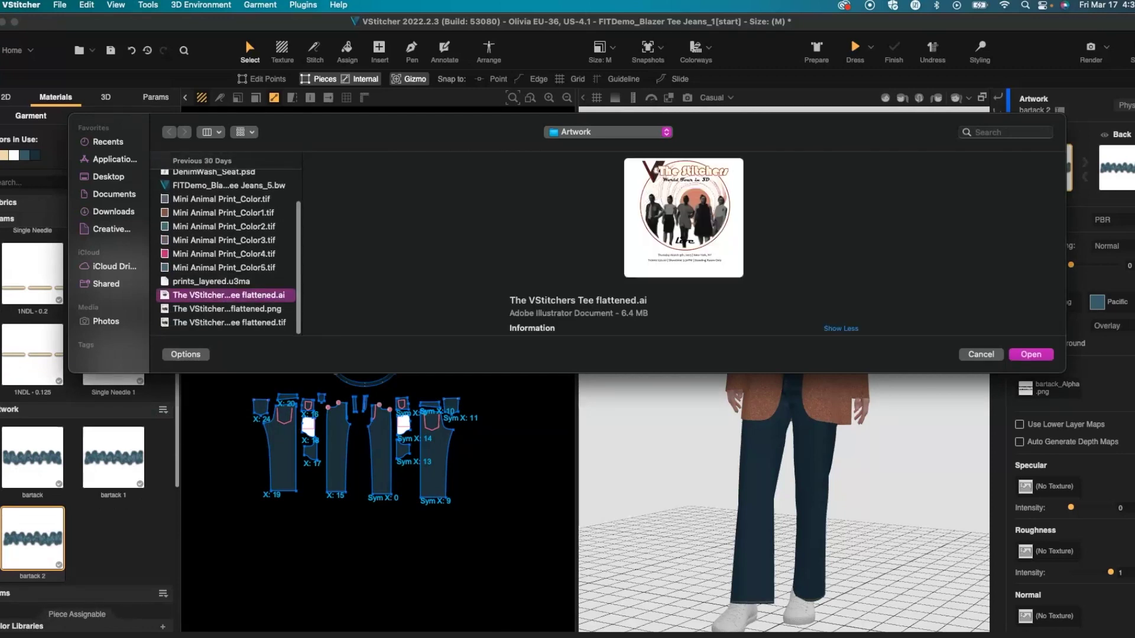
{"action": "key", "text": "Return"}
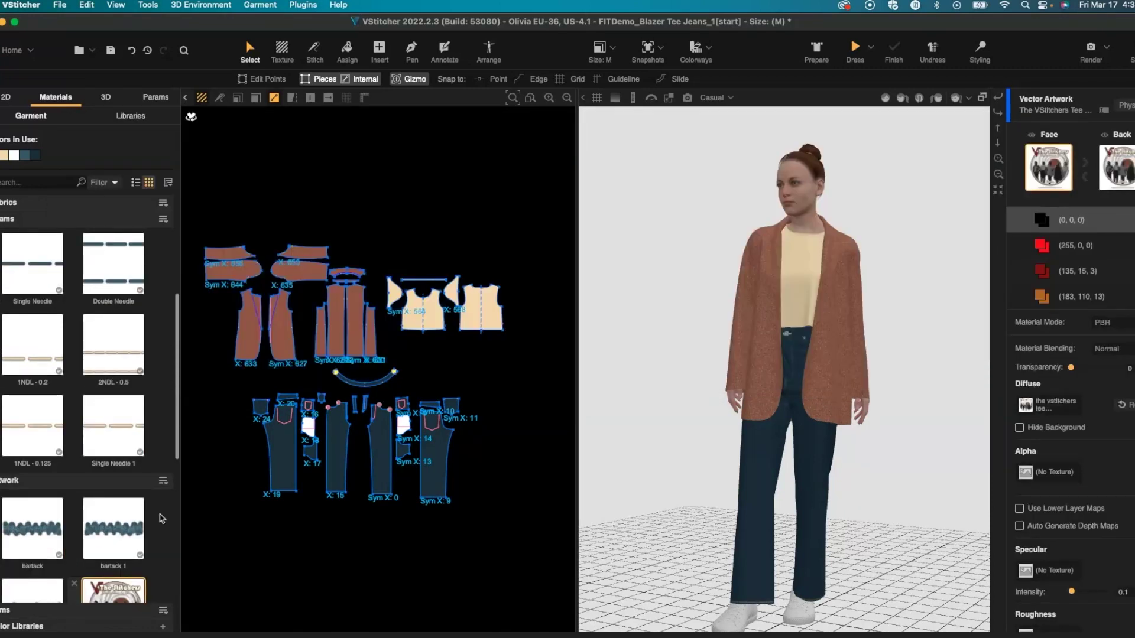
Place the VStitchers Tee artwork on the front piece of the tee
{"action": "scroll", "coordinate": [441, 342], "scroll_direction": "up", "scroll_amount": 5}
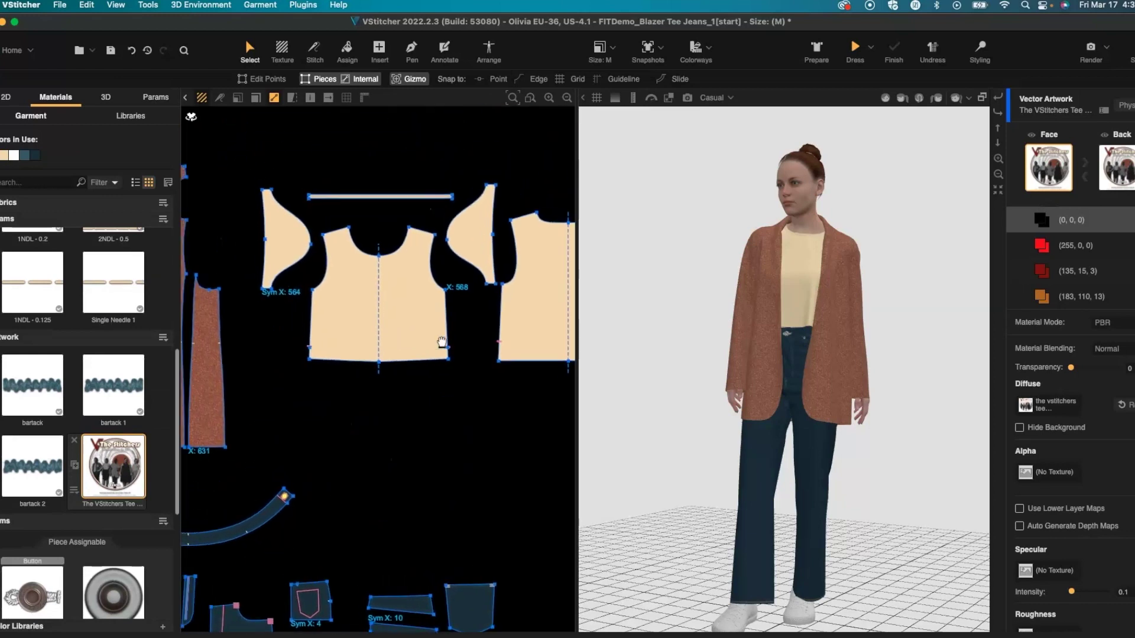
{"action": "left_click_drag", "start_coordinate": [113, 467], "coordinate": [386, 348]}
{"action": "scroll", "coordinate": [386, 348], "scroll_direction": "up", "scroll_amount": 5}
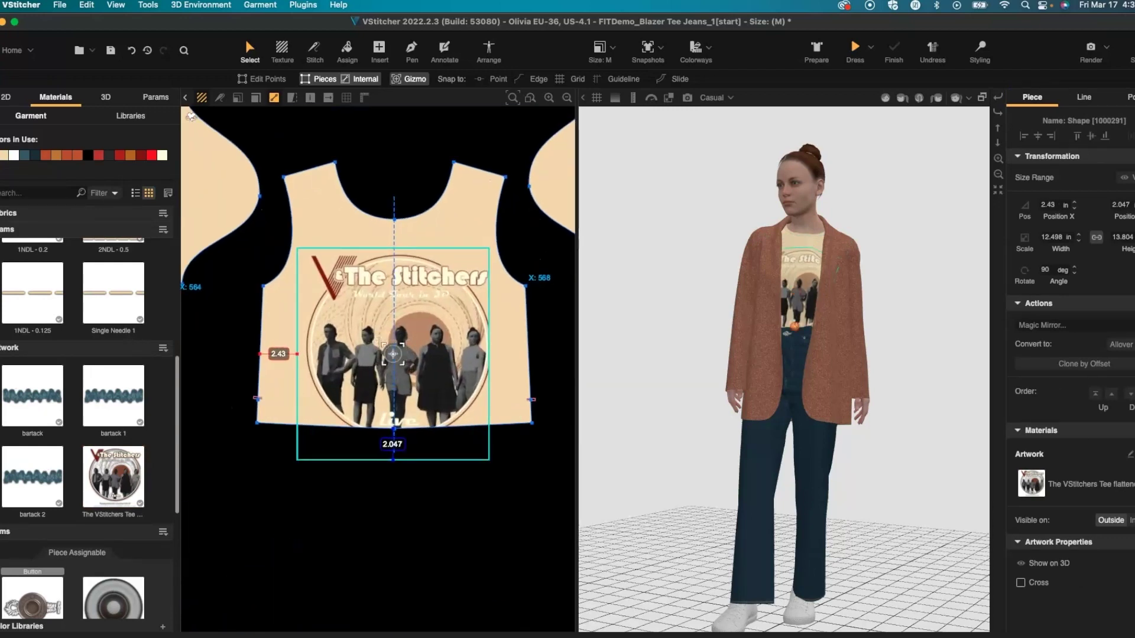
Measure the artwork's vertical offset from the center front neckline to its top edge and set it to 2 in
{"action": "left_click_drag", "start_coordinate": [394, 430], "coordinate": [394, 219]}
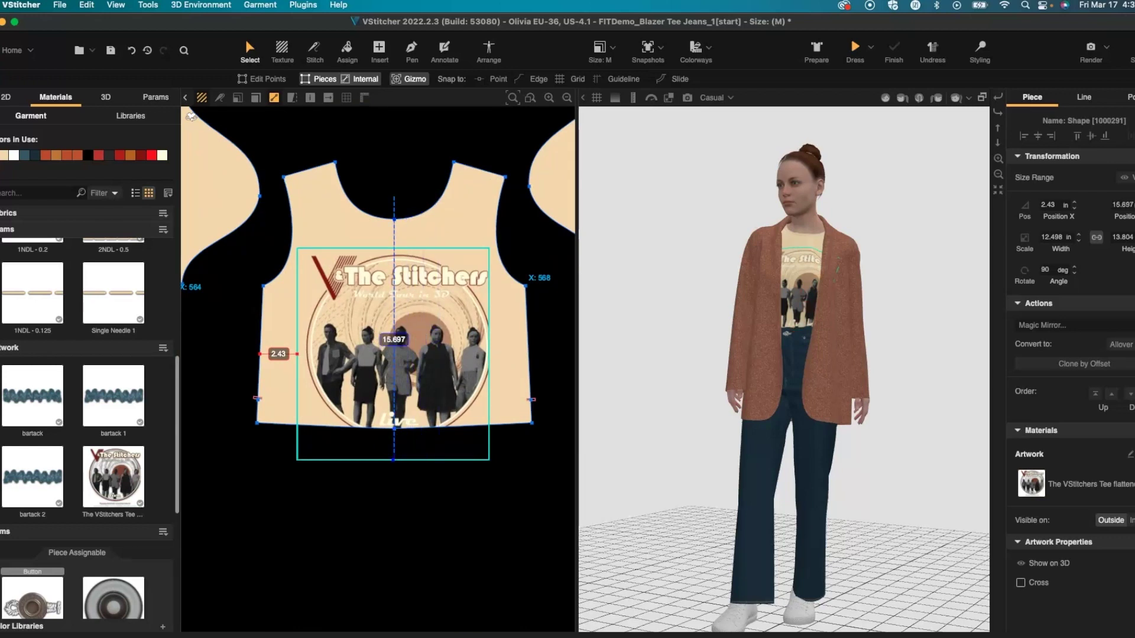
{"action": "left_click_drag", "start_coordinate": [393, 460], "coordinate": [393, 248]}
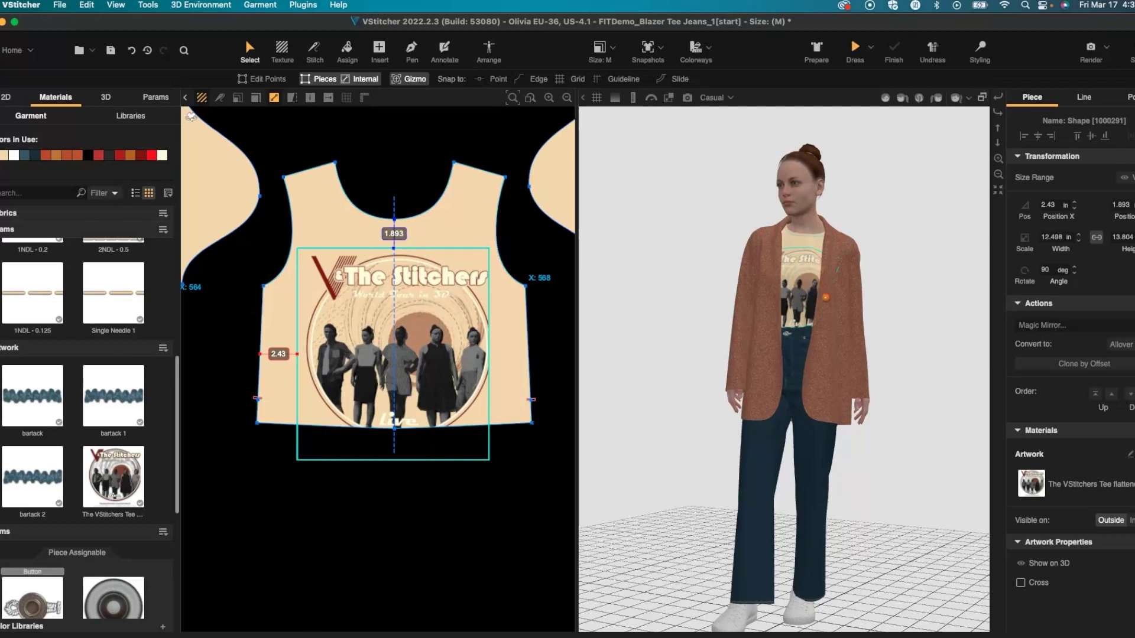
{"action": "left_click", "coordinate": [1121, 205]}
{"action": "type", "text": "2"}
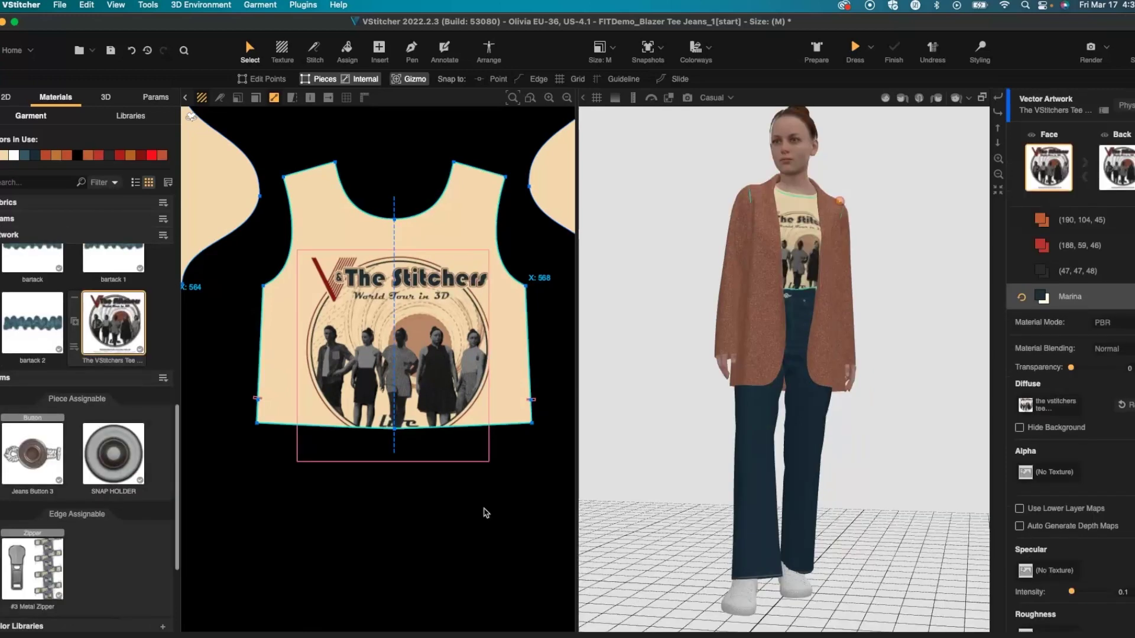
Open the tee artwork's image in Adobe Illustrator and move the group of figures to about X 8.01 in, Y 6.41 in
{"action": "left_click", "coordinate": [484, 512]}
{"action": "left_click", "coordinate": [1045, 407]}
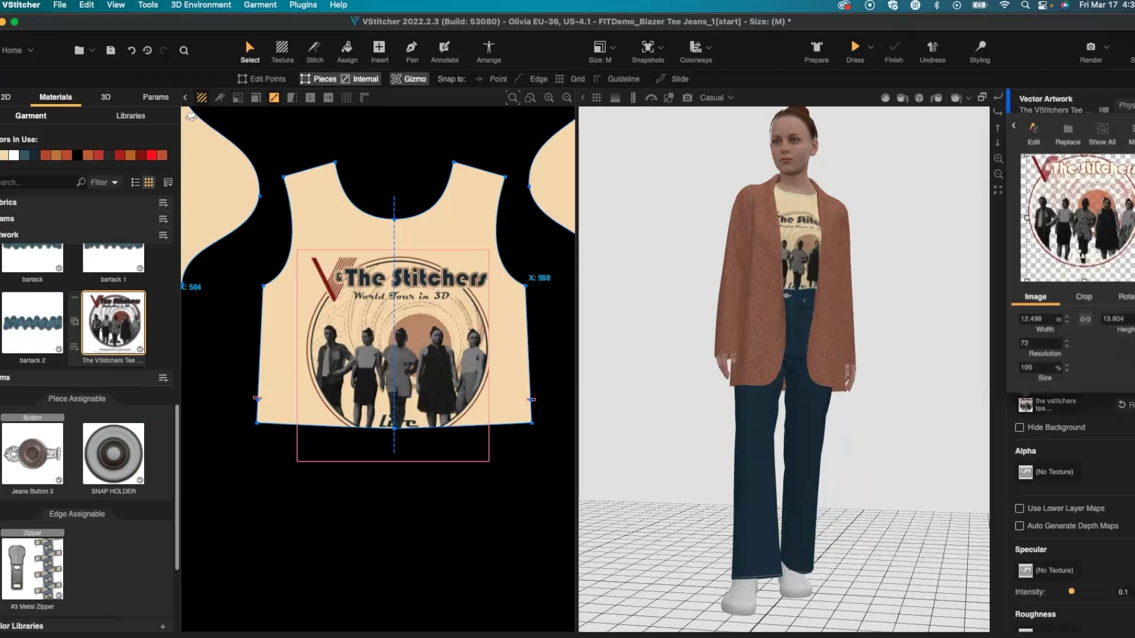
{"action": "left_click", "coordinate": [1033, 129]}
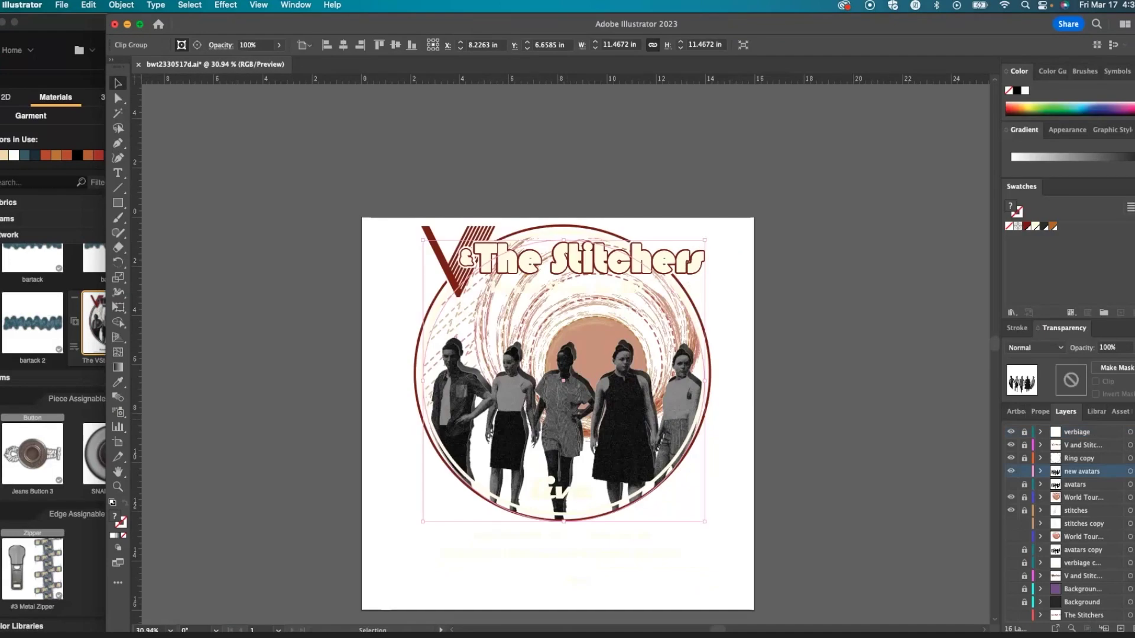
{"action": "left_click_drag", "start_coordinate": [586, 414], "coordinate": [580, 407]}
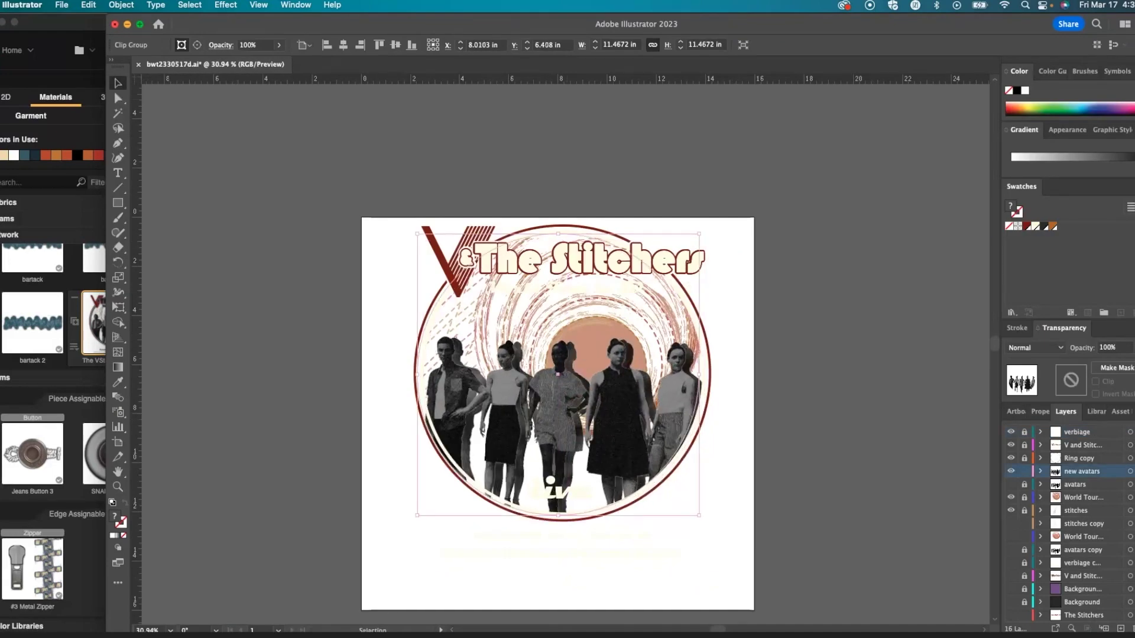
Save and close the edited artwork file, return to VStitcher and accept the file change
{"action": "key", "text": "super+w"}
{"action": "key", "text": "Return"}
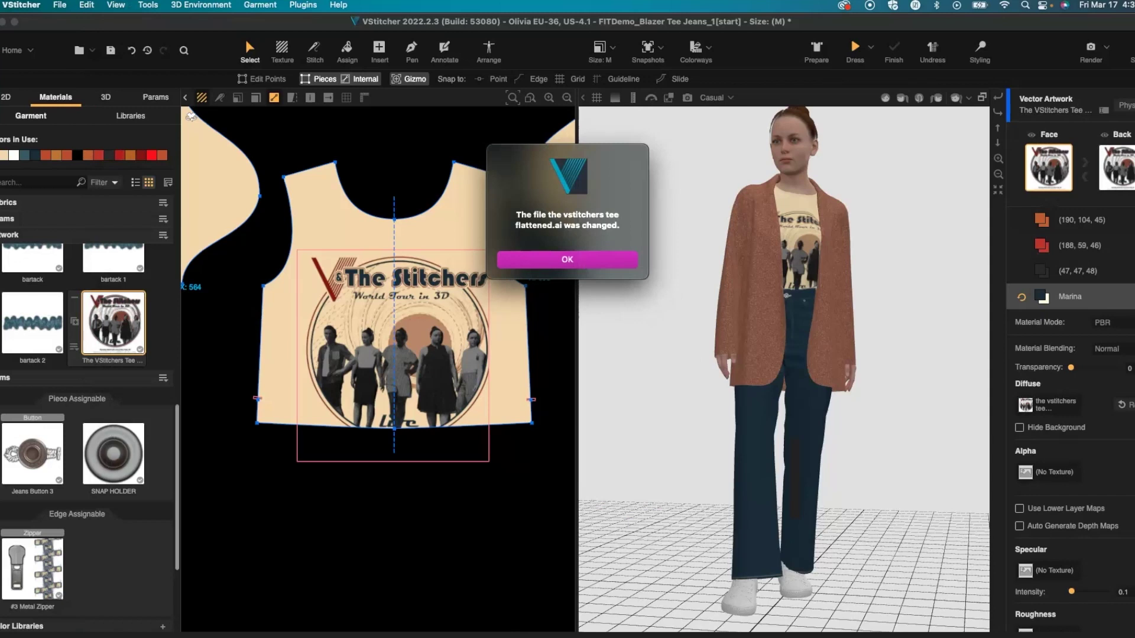
{"action": "left_click", "coordinate": [598, 262]}
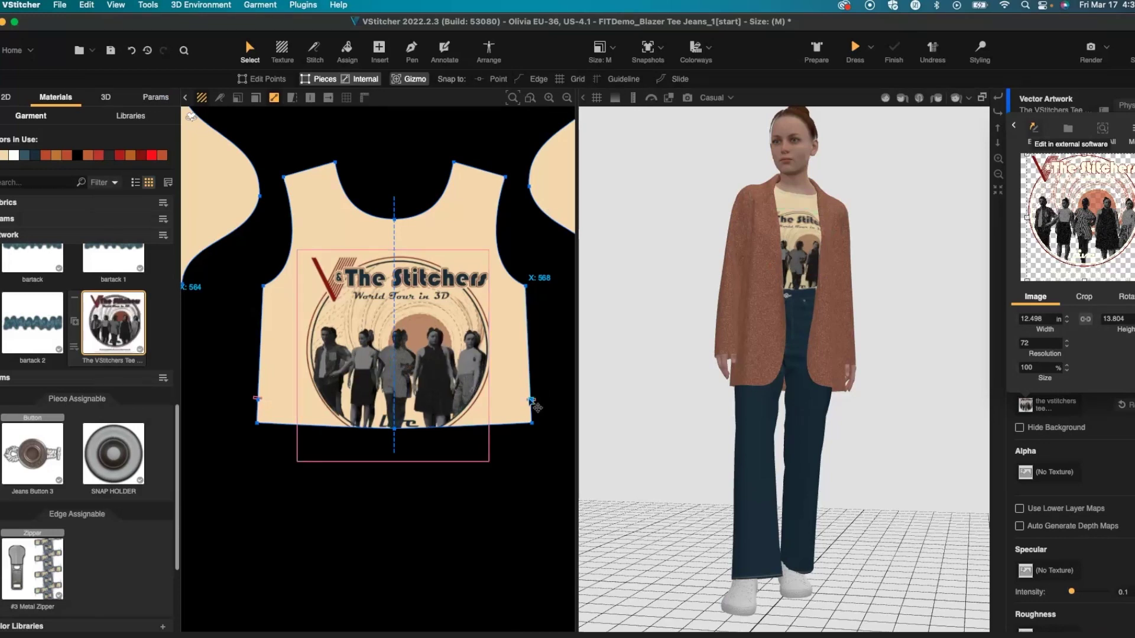
{"action": "key", "text": "Escape"}
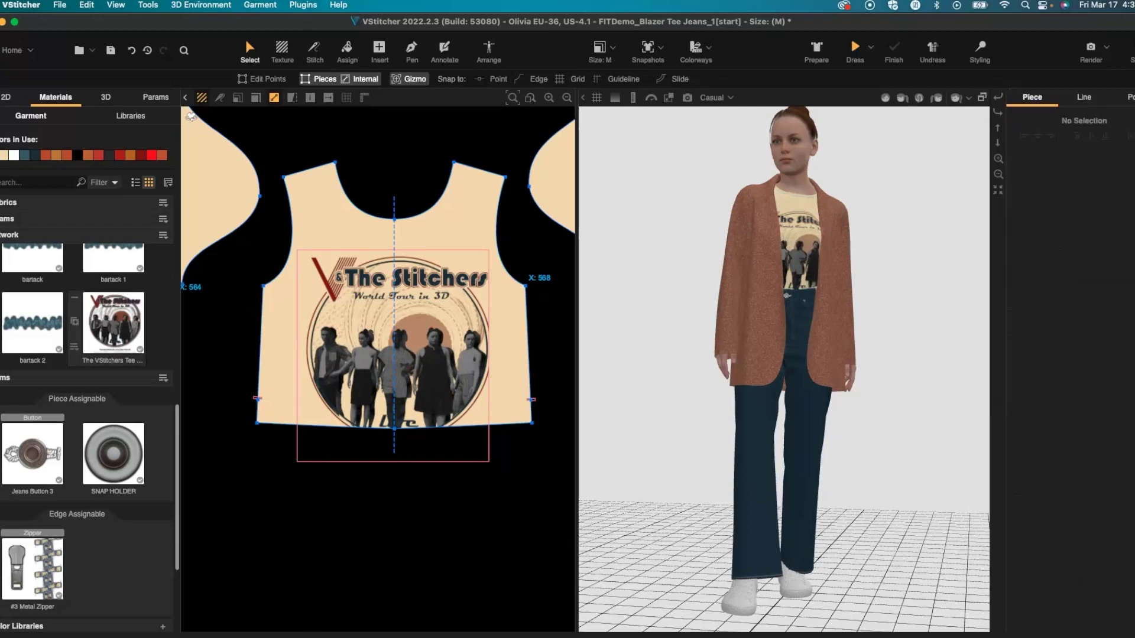
Switch the tee artwork's material mode to Substance with the Vintage Print effect and review the available effects
{"action": "left_click", "coordinate": [113, 323]}
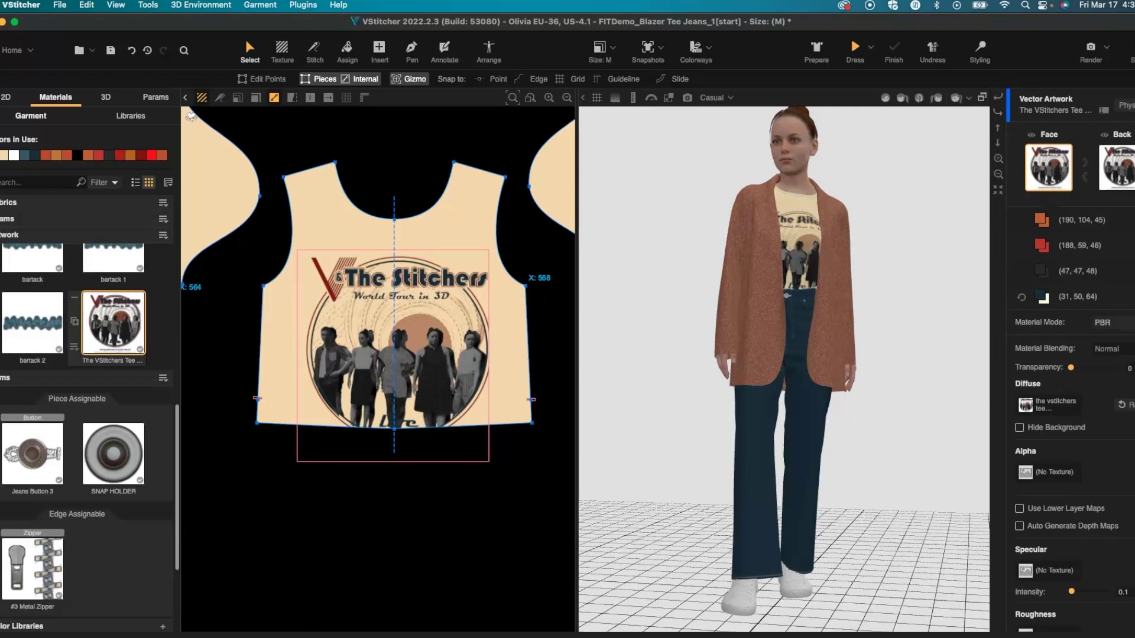
{"action": "left_click", "coordinate": [1114, 323]}
{"action": "left_click", "coordinate": [1114, 349]}
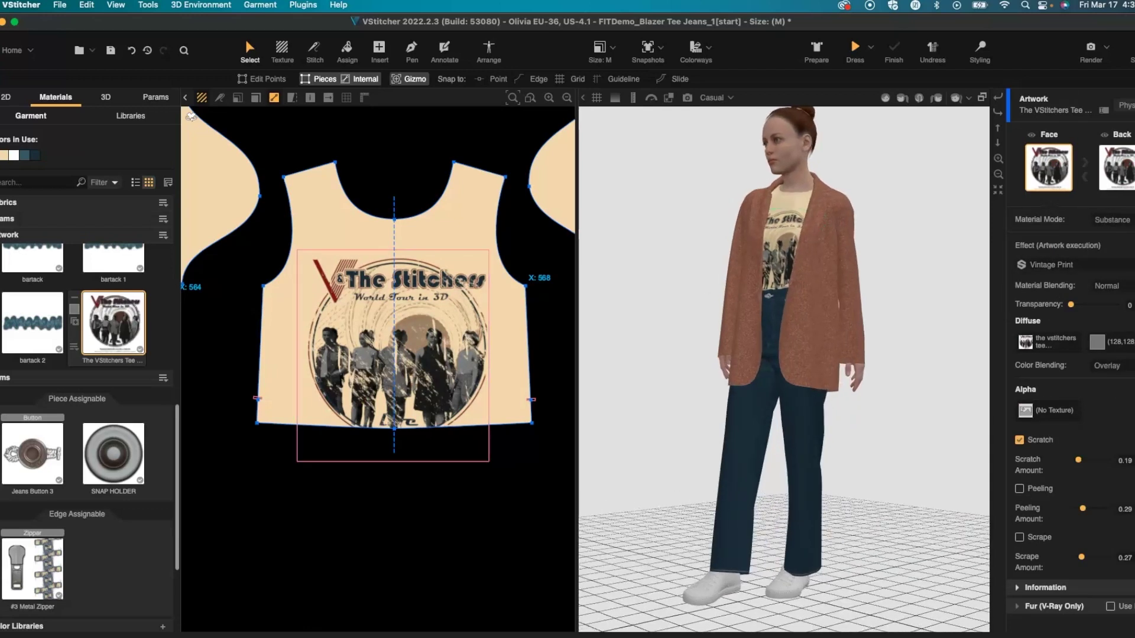
{"action": "left_click", "coordinate": [1098, 269]}
{"action": "scroll", "coordinate": [1070, 366], "scroll_direction": "up", "scroll_amount": 4}
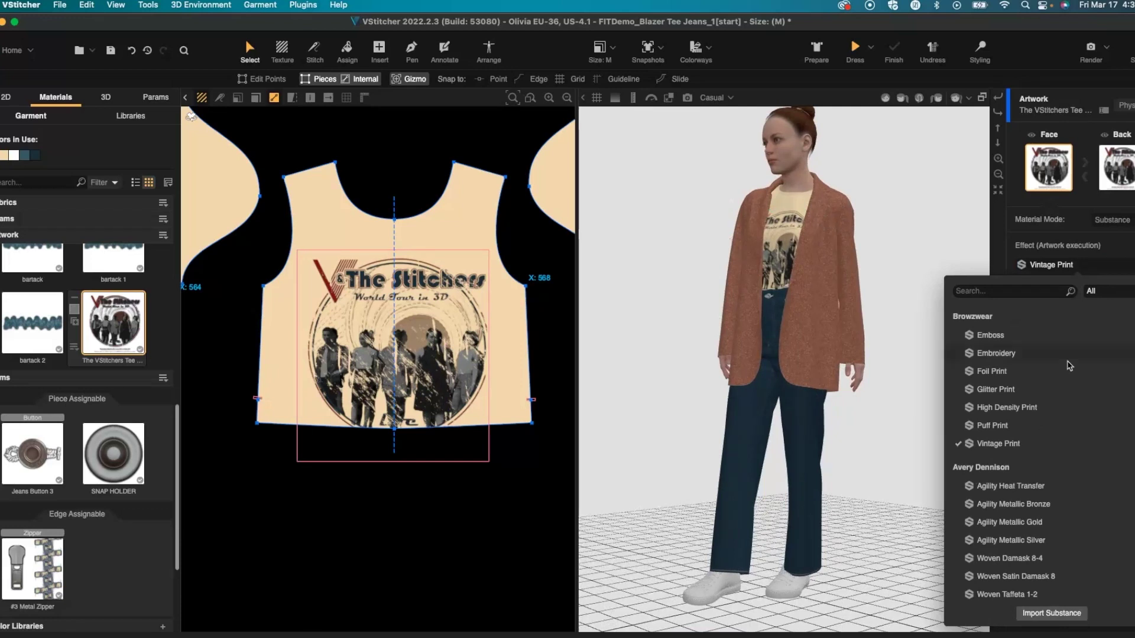
{"action": "left_click", "coordinate": [905, 236]}
Try the High Density Print effect on the tee artwork and preview the chest area in a V-Ray ray trace rendering
{"action": "scroll", "coordinate": [813, 237], "scroll_direction": "up", "scroll_amount": 5}
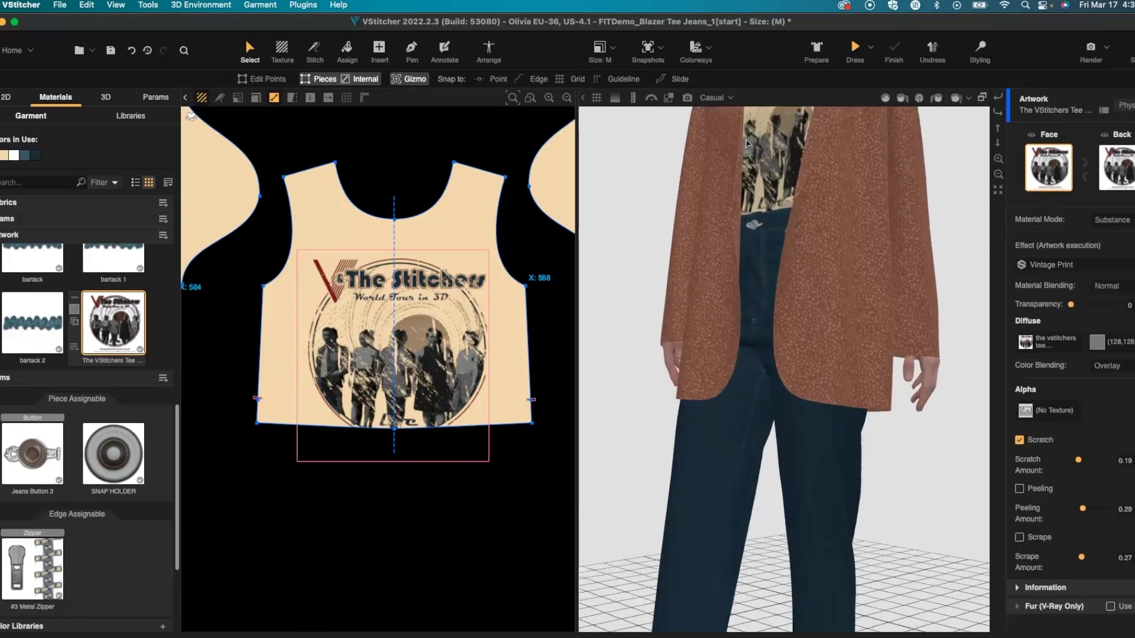
{"action": "middle_click_drag", "start_coordinate": [812, 214], "coordinate": [810, 424]}
{"action": "scroll", "coordinate": [811, 425], "scroll_direction": "up", "scroll_amount": 3}
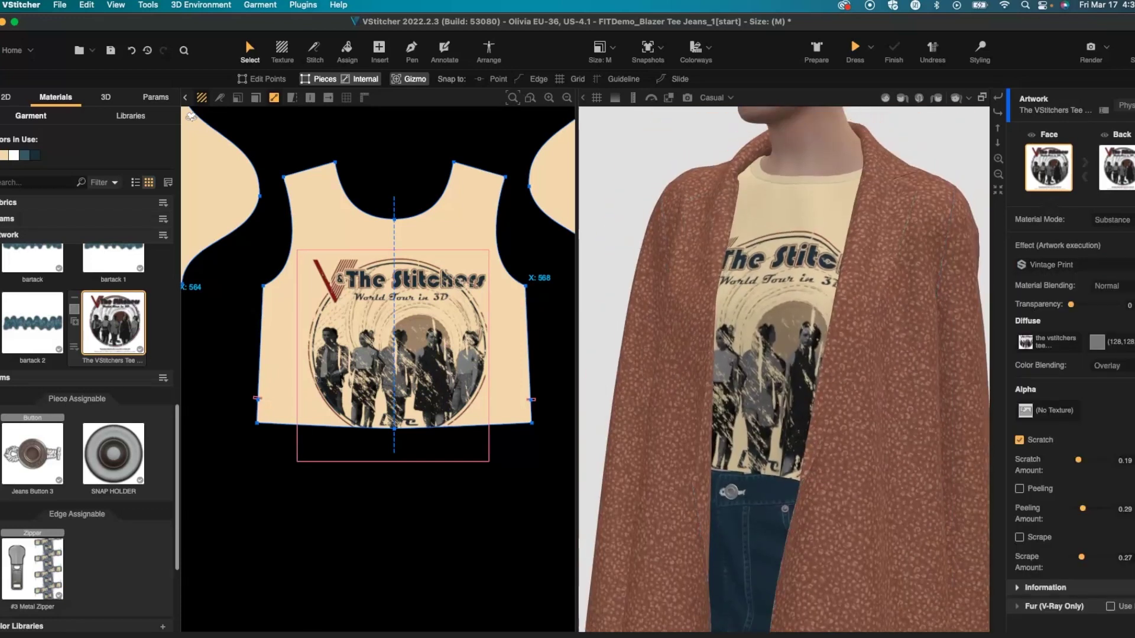
{"action": "left_click", "coordinate": [1058, 264]}
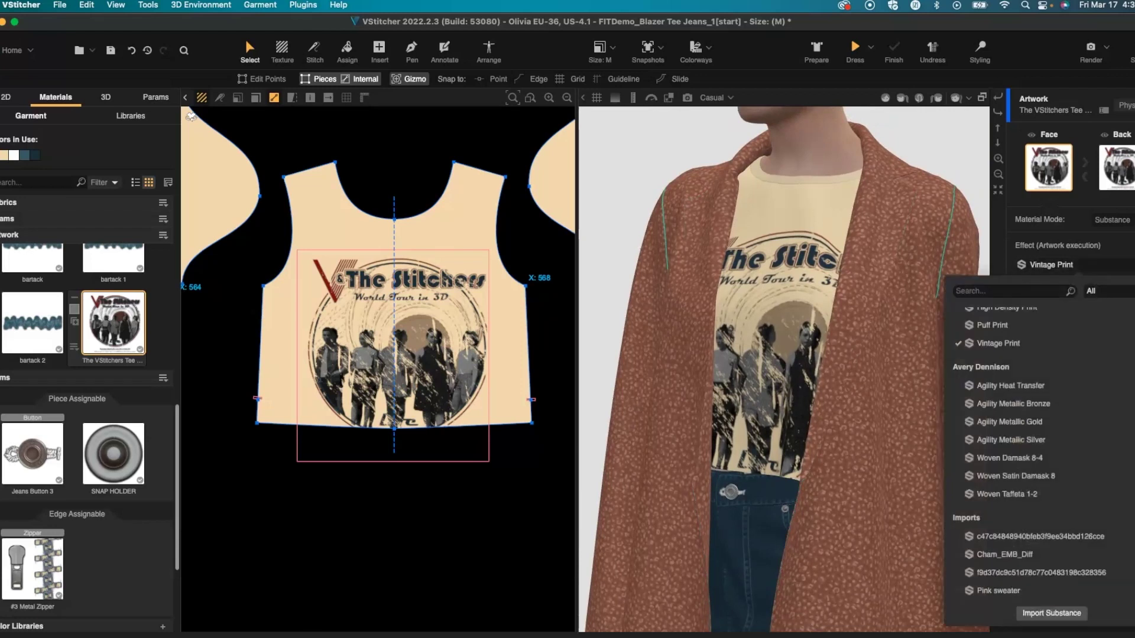
{"action": "left_click", "coordinate": [1028, 408]}
{"action": "left_click", "coordinate": [687, 98]}
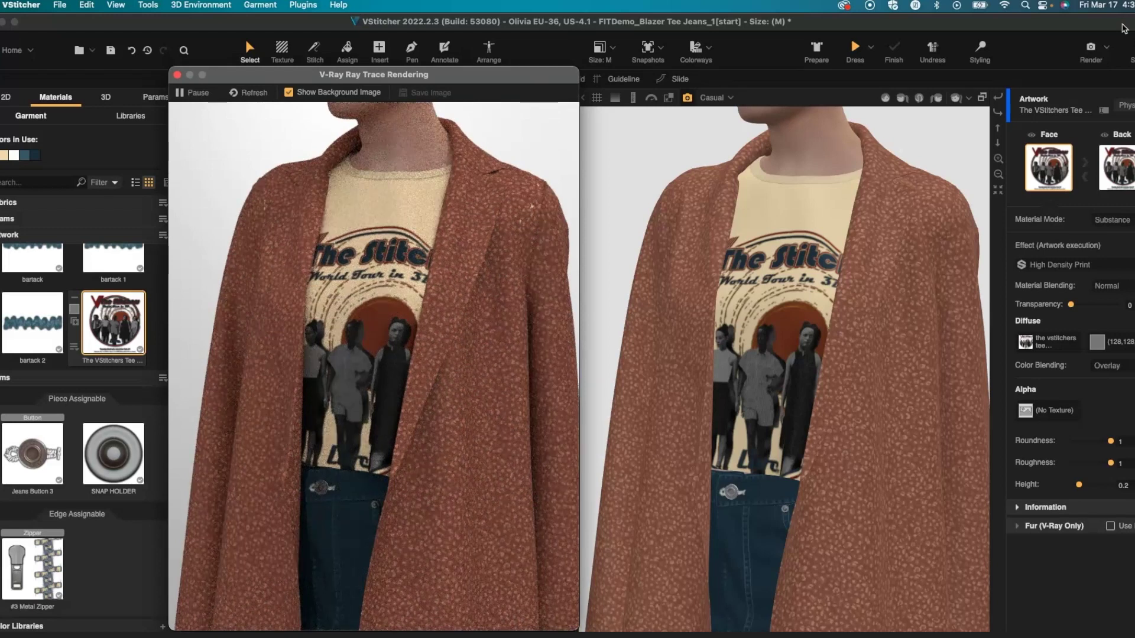
Try the Glitter Print and Puff Print effects on the tee artwork and preview Puff Print in a ray trace rendering
{"action": "left_click", "coordinate": [1121, 267]}
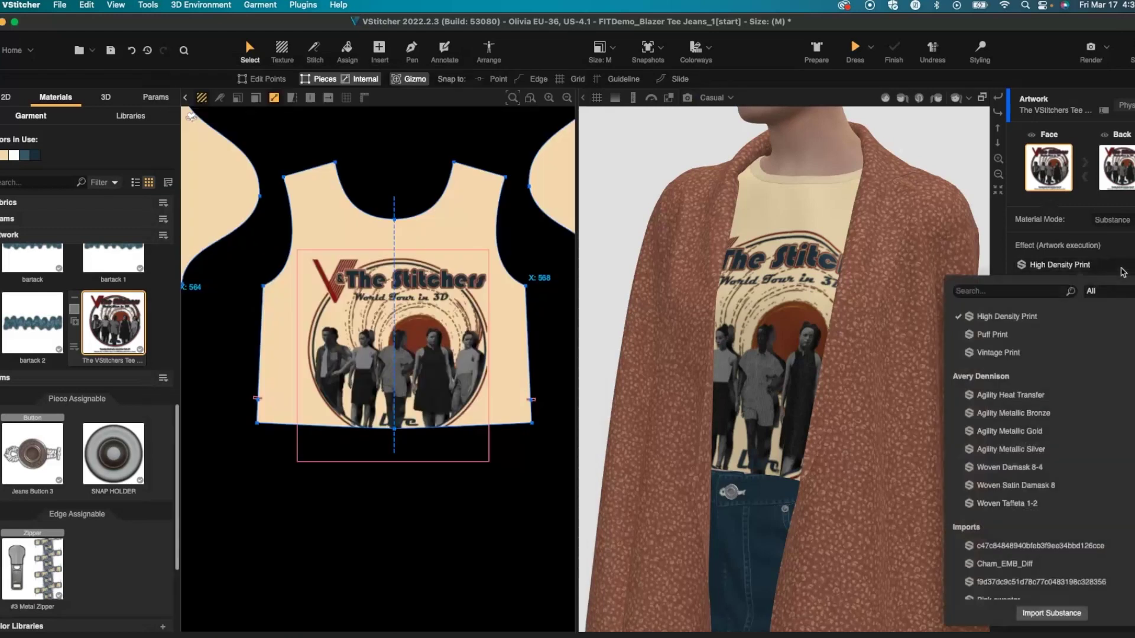
{"action": "scroll", "coordinate": [1130, 389], "scroll_direction": "up", "scroll_amount": 3}
{"action": "left_click", "coordinate": [997, 390]}
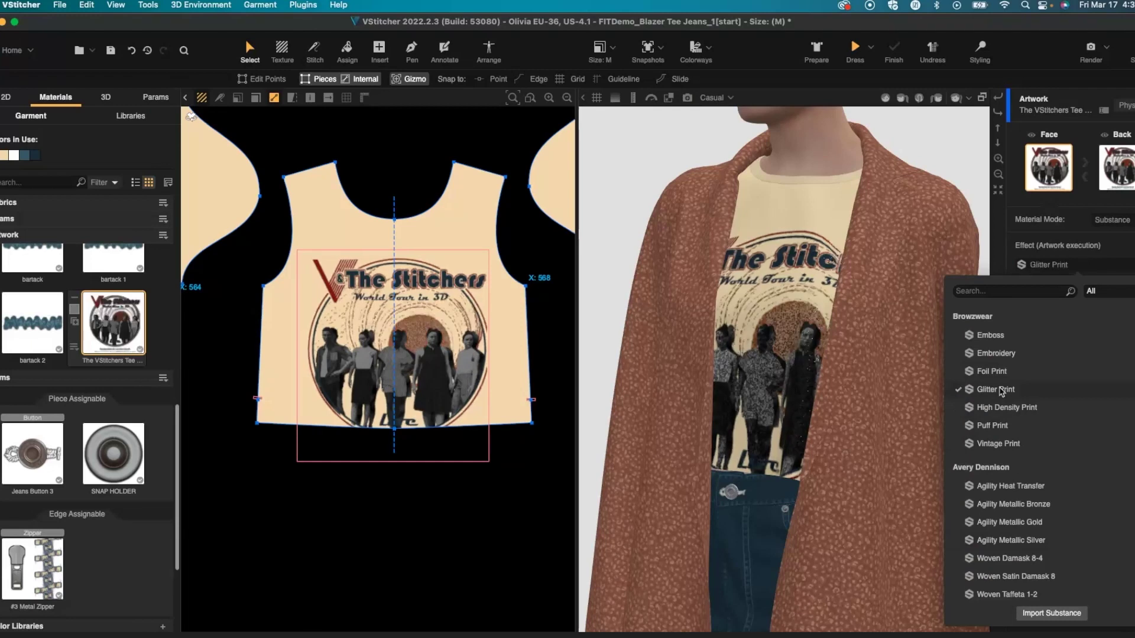
{"action": "left_click", "coordinate": [993, 426]}
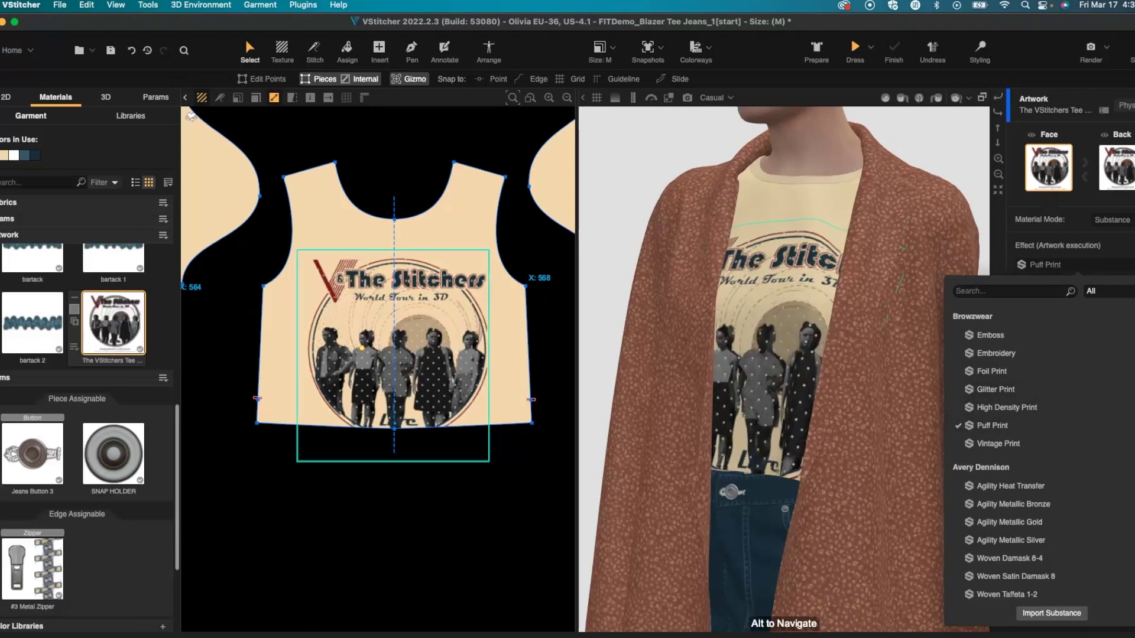
{"action": "left_click", "coordinate": [686, 98]}
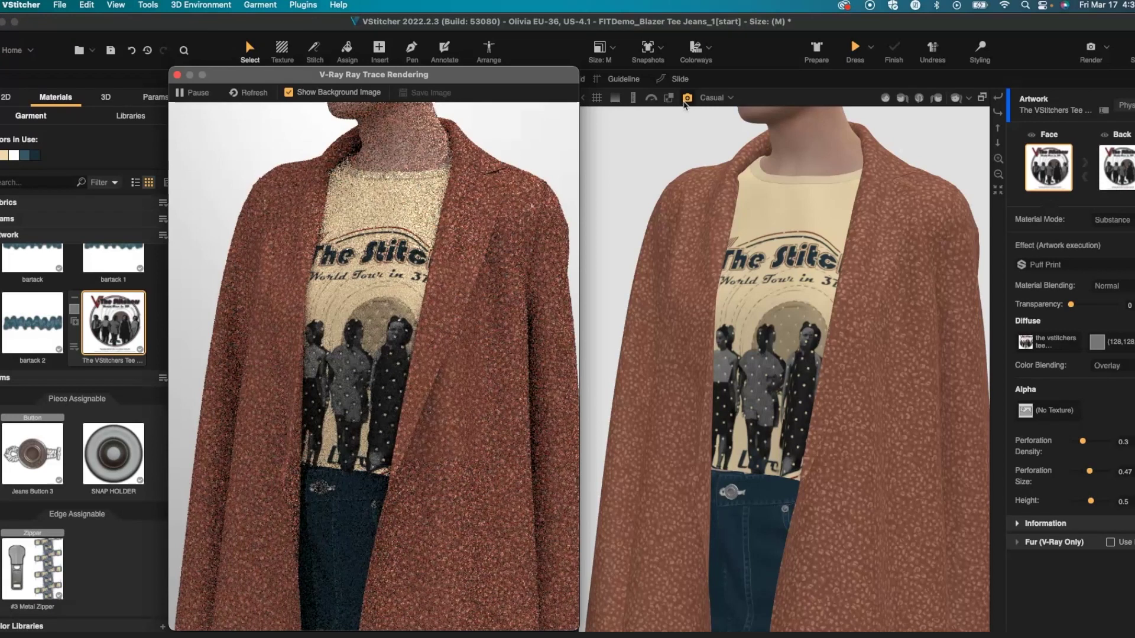
{"action": "left_click", "coordinate": [687, 98]}
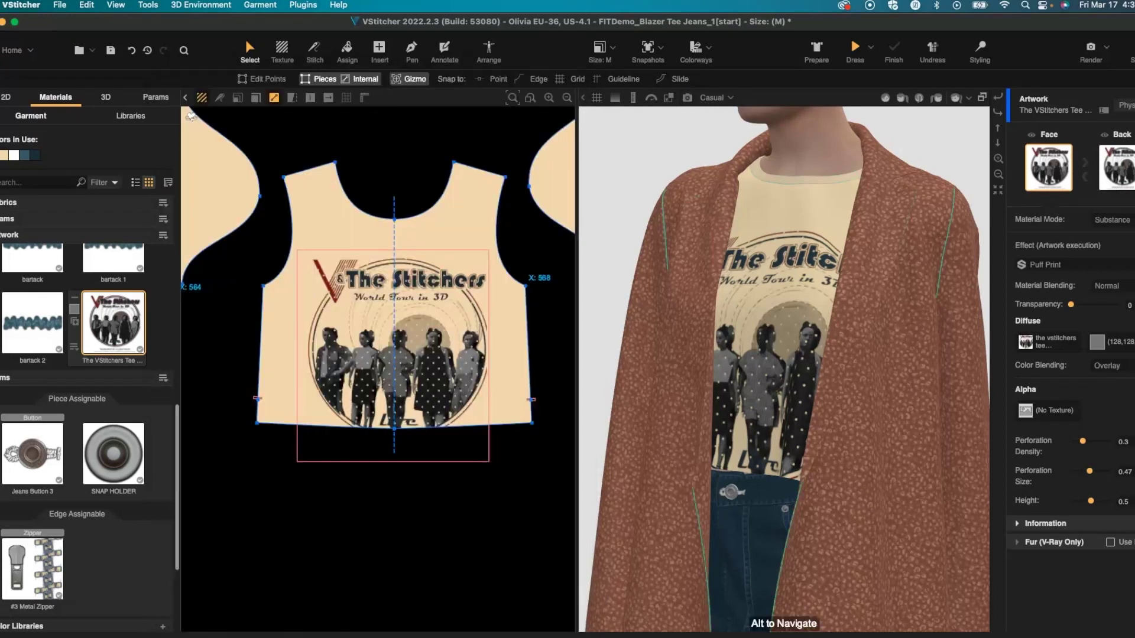
Set the tee artwork's effect to Vintage Print and show the full outfit in 3D
{"action": "left_click", "coordinate": [1070, 265]}
{"action": "left_click", "coordinate": [997, 343]}
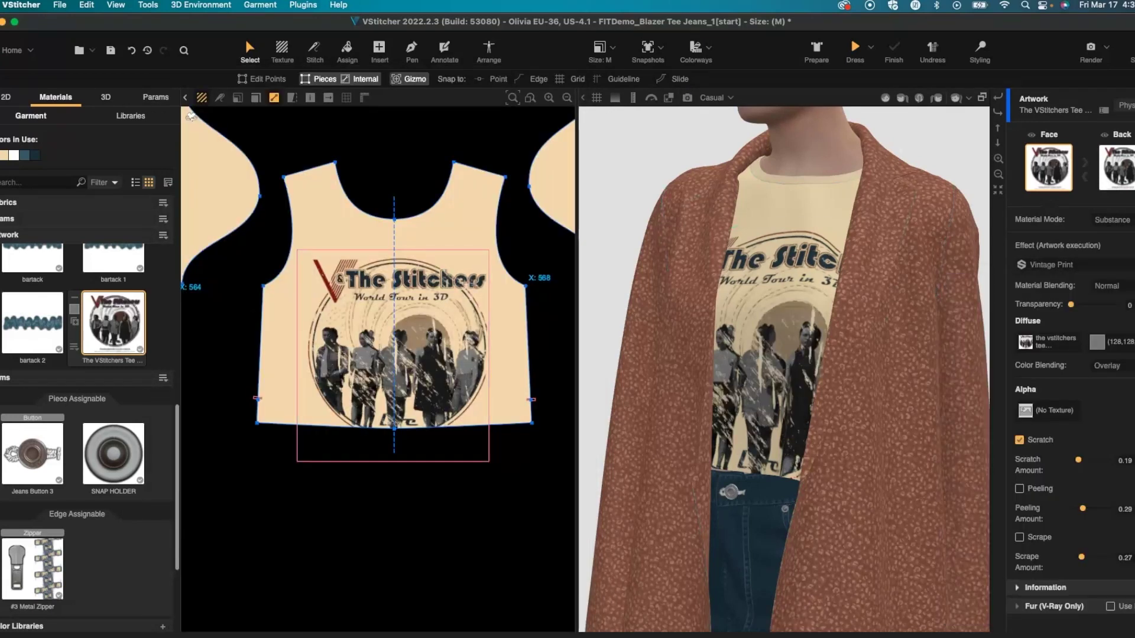
{"action": "left_click", "coordinate": [997, 189]}
{"action": "left_click", "coordinate": [956, 98]}
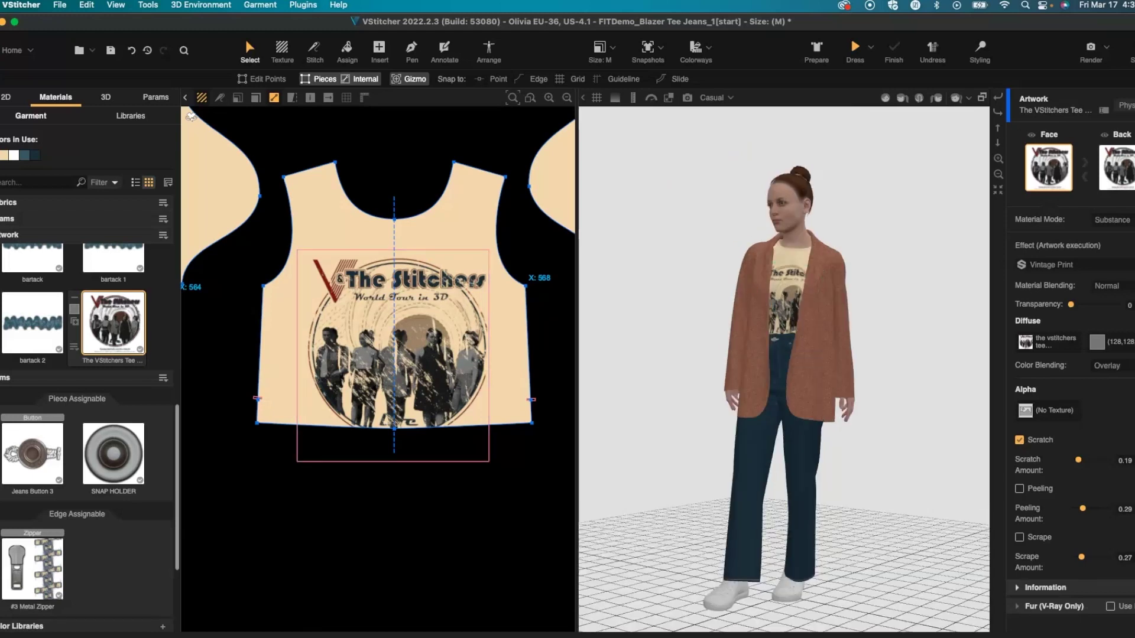
Browse the Jeanologia Dry Finish Gallery library and bring the Penelope left front and Western right finishes into the garment's artwork
{"action": "left_click", "coordinate": [513, 98]}
{"action": "scroll", "coordinate": [361, 442], "scroll_direction": "up", "scroll_amount": 5}
{"action": "right_click_drag", "start_coordinate": [781, 444], "coordinate": [781, 444]}
{"action": "left_click", "coordinate": [775, 404]}
{"action": "left_click", "coordinate": [130, 116]}
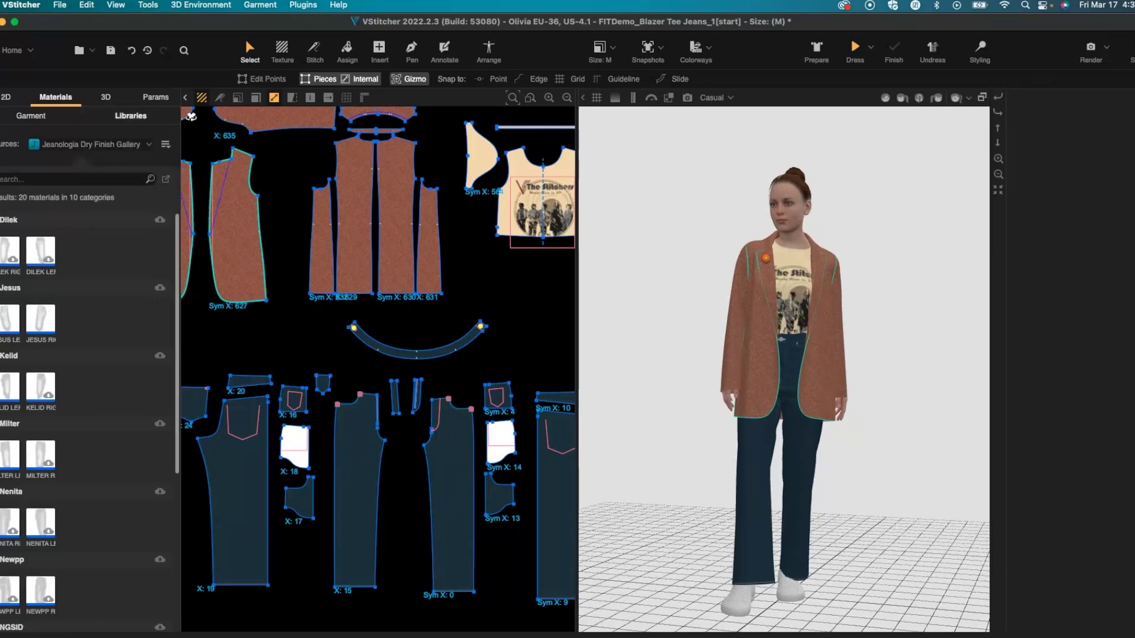
{"action": "scroll", "coordinate": [141, 421], "scroll_direction": "down", "scroll_amount": 9}
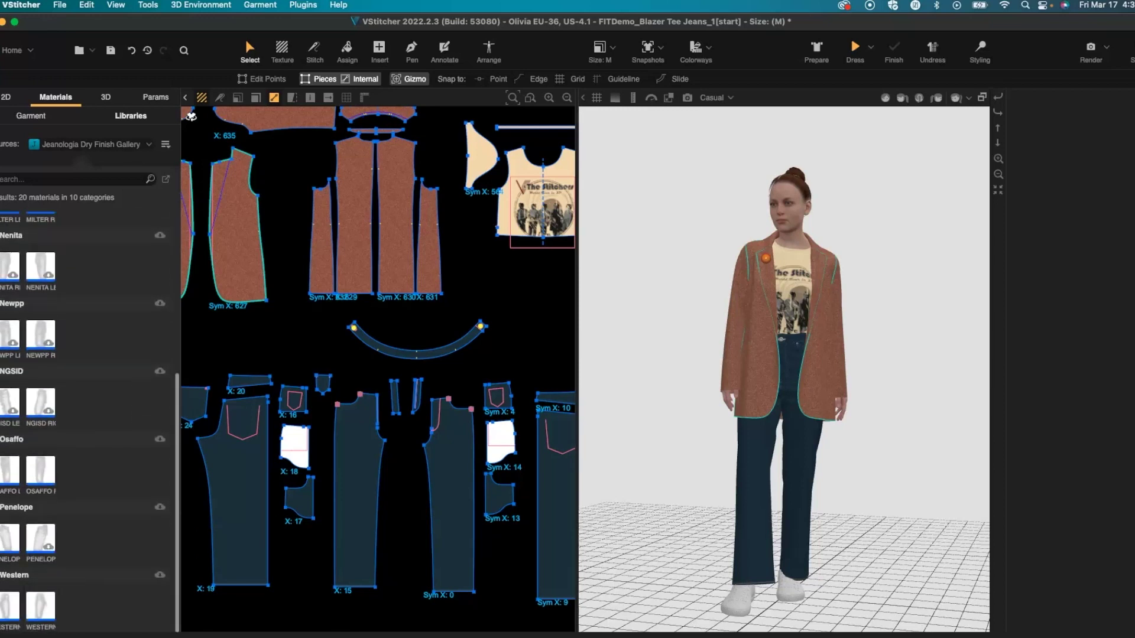
Place the Penelope left finish artwork on the upper part of the jeans front leg piece Sym X: 0
{"action": "left_click", "coordinate": [30, 115]}
{"action": "left_click_drag", "start_coordinate": [33, 404], "coordinate": [444, 456]}
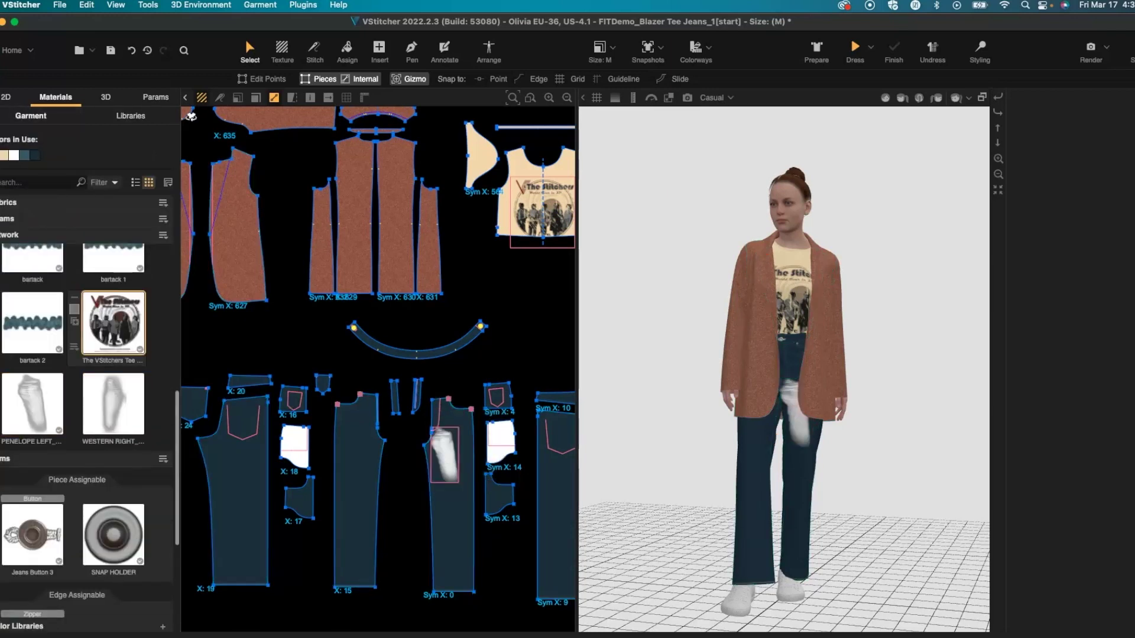
{"action": "scroll", "coordinate": [464, 541], "scroll_direction": "up", "scroll_amount": 2}
{"action": "middle_click_drag", "start_coordinate": [473, 546], "coordinate": [477, 455]}
Enlarge the Penelope finish to about 12.2 by 24.5 in, rotate it to about 98.6 degrees and fit it over the front leg
{"action": "left_click", "coordinate": [444, 346]}
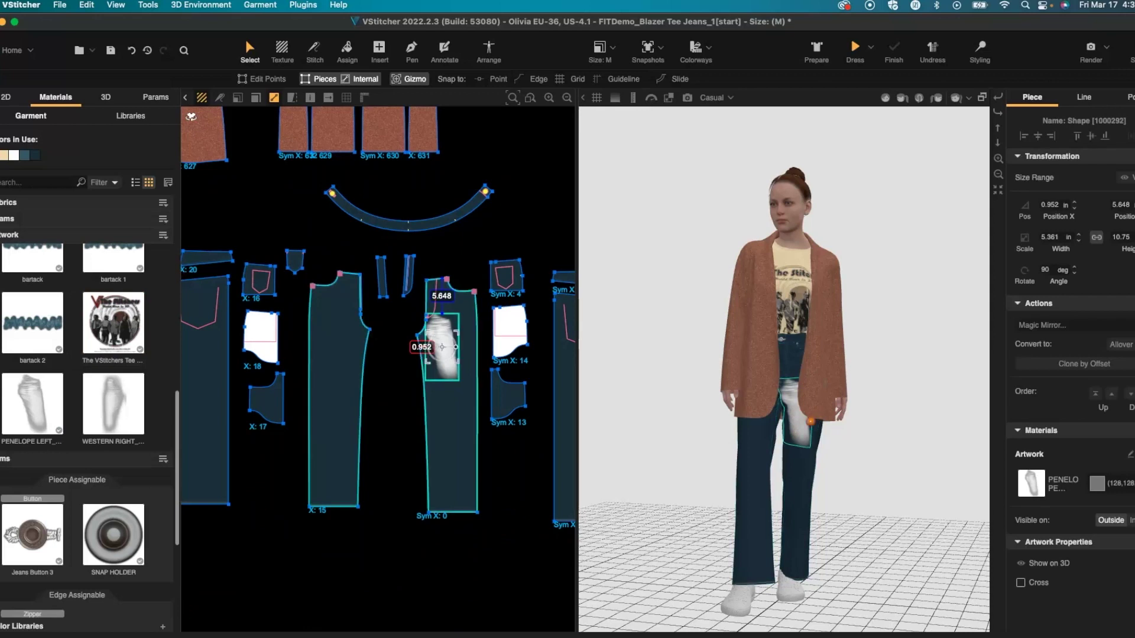
{"action": "left_click_drag", "start_coordinate": [456, 361], "coordinate": [501, 466]}
{"action": "left_click_drag", "start_coordinate": [457, 395], "coordinate": [447, 368]}
{"action": "left_click_drag", "start_coordinate": [432, 320], "coordinate": [447, 325]}
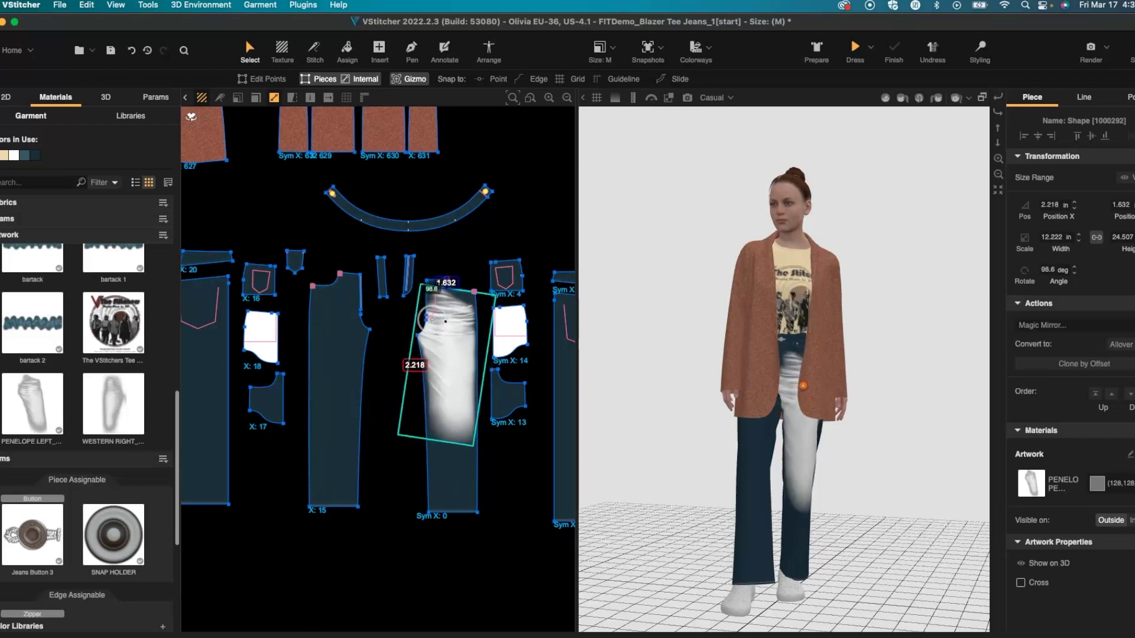
{"action": "mouse_move", "coordinate": [467, 367]}
{"action": "left_mouse_down"}
{"action": "mouse_move", "coordinate": [477, 371]}
{"action": "mouse_move", "coordinate": [468, 361]}
{"action": "left_mouse_up"}
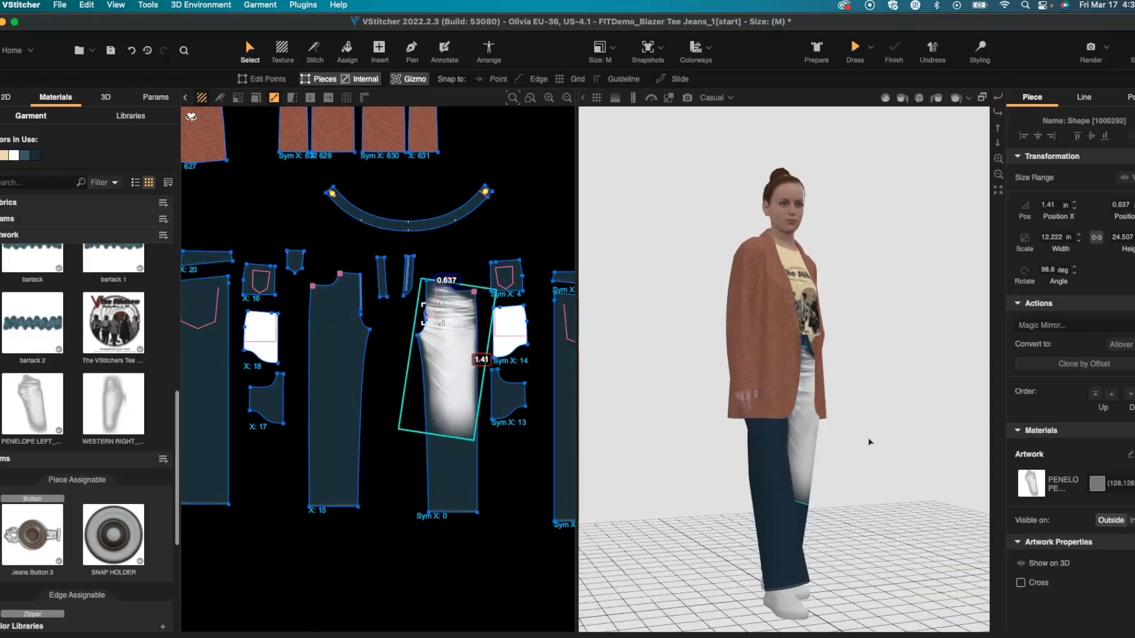
{"action": "scroll", "coordinate": [866, 444], "scroll_direction": "up", "scroll_amount": 3}
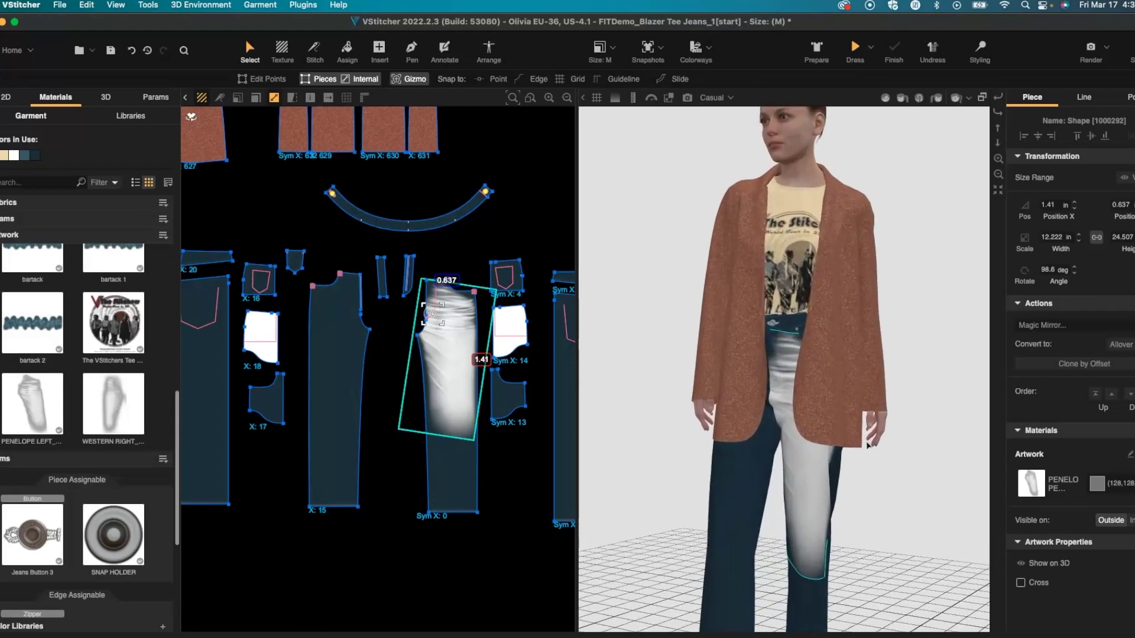
{"action": "scroll", "coordinate": [445, 325], "scroll_direction": "up", "scroll_amount": 5}
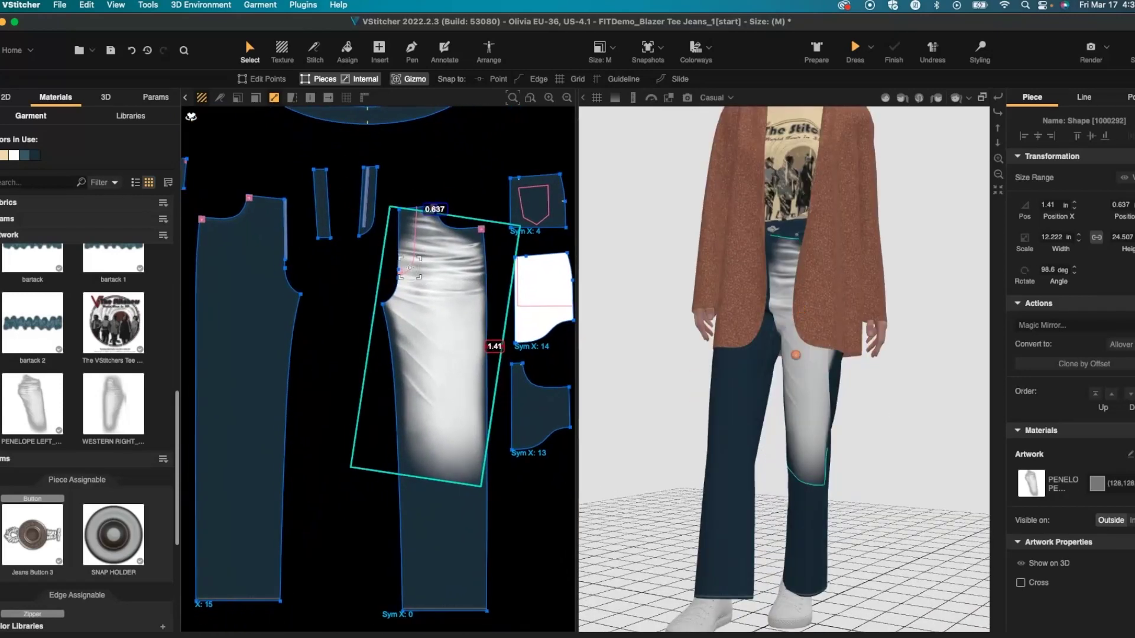
{"action": "left_click_drag", "start_coordinate": [409, 267], "coordinate": [409, 262]}
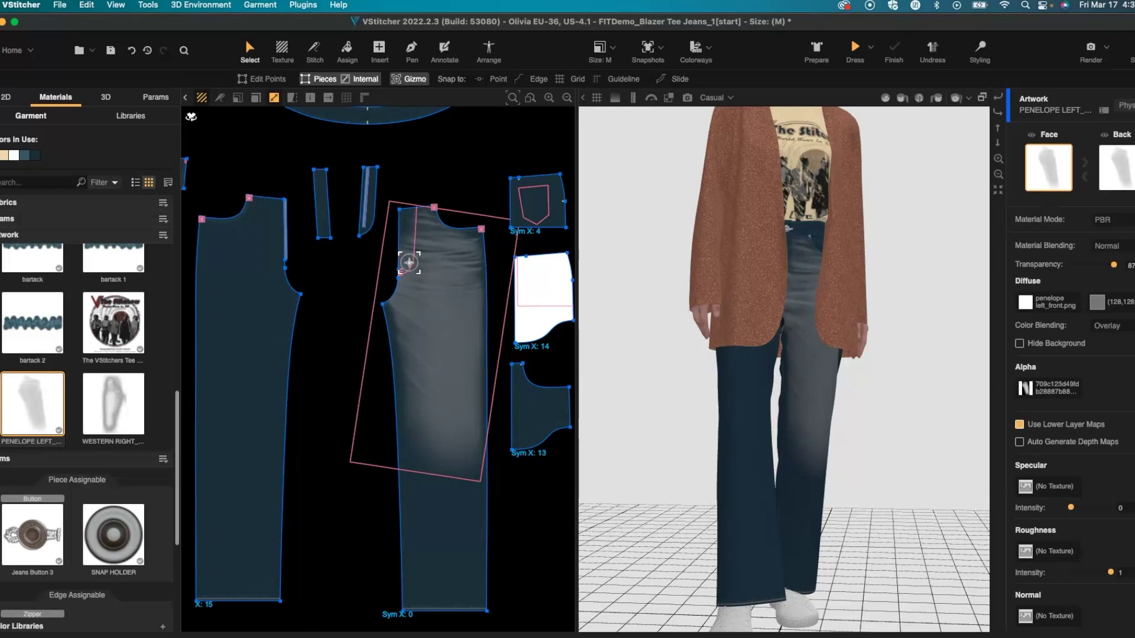
Enable Use Lower Layer Maps for the Penelope finish and raise its transparency to about 95
{"action": "left_click", "coordinate": [1018, 425]}
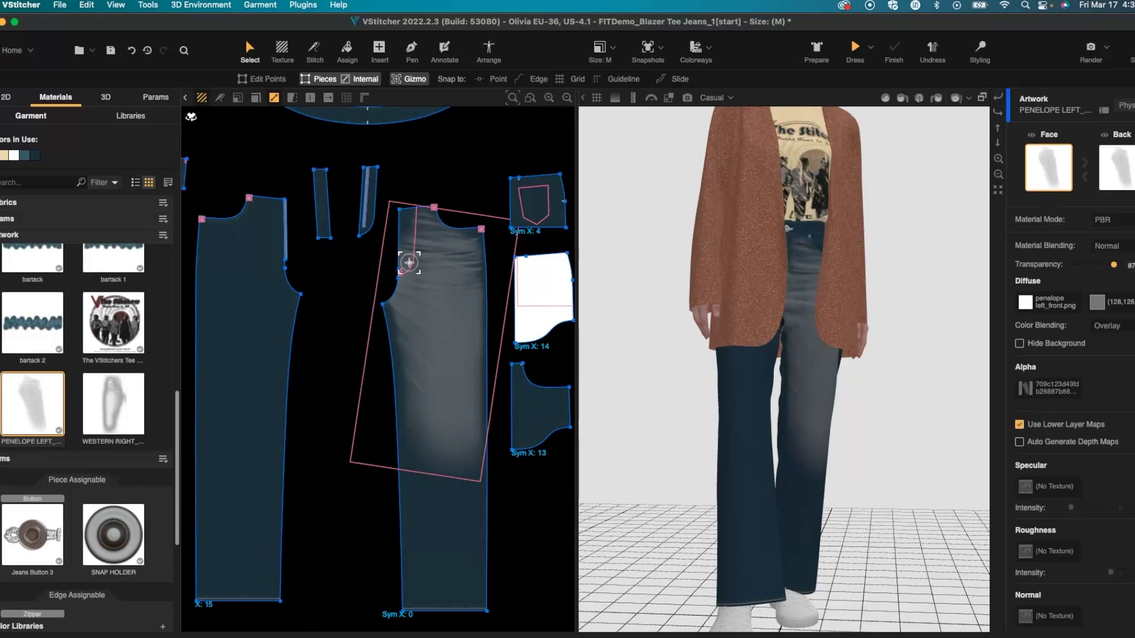
{"action": "scroll", "coordinate": [692, 509], "scroll_direction": "right", "scroll_amount": 5}
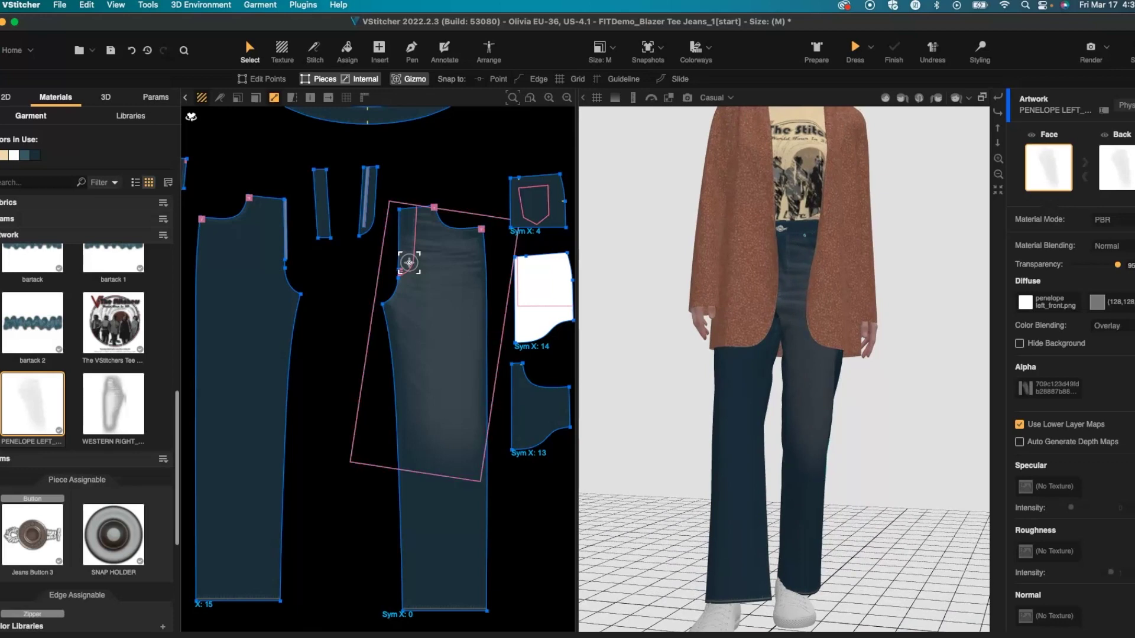
Mirror the Penelope finish onto the opposite front leg with Magic Mirror, copying both shape and material
{"action": "left_click", "coordinate": [436, 326]}
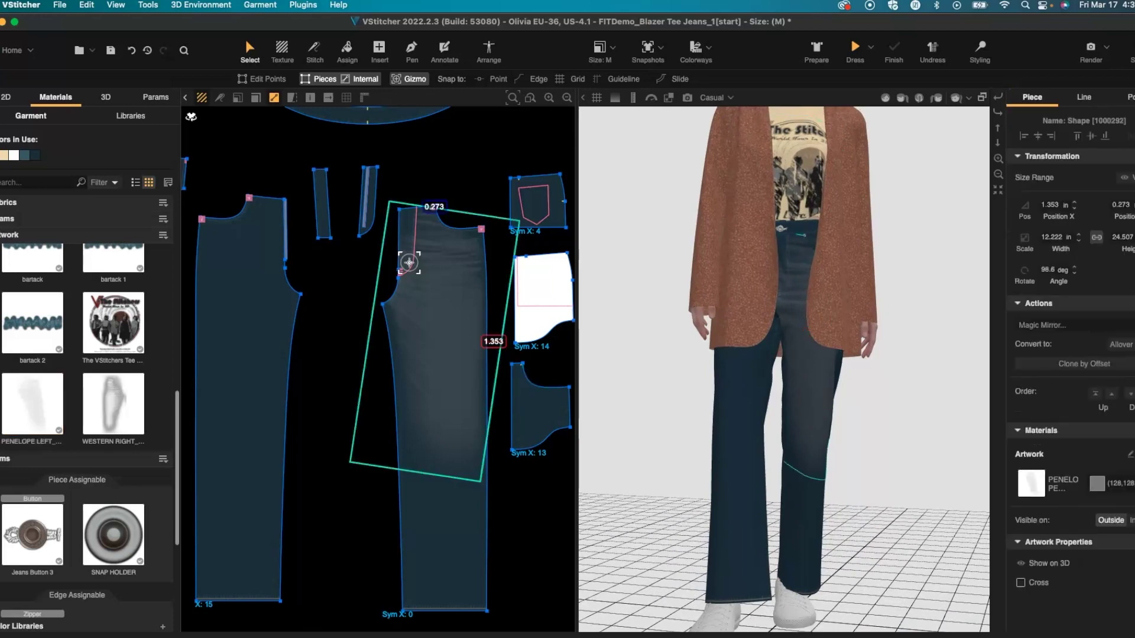
{"action": "left_click", "coordinate": [1042, 325]}
{"action": "left_click", "coordinate": [1074, 377]}
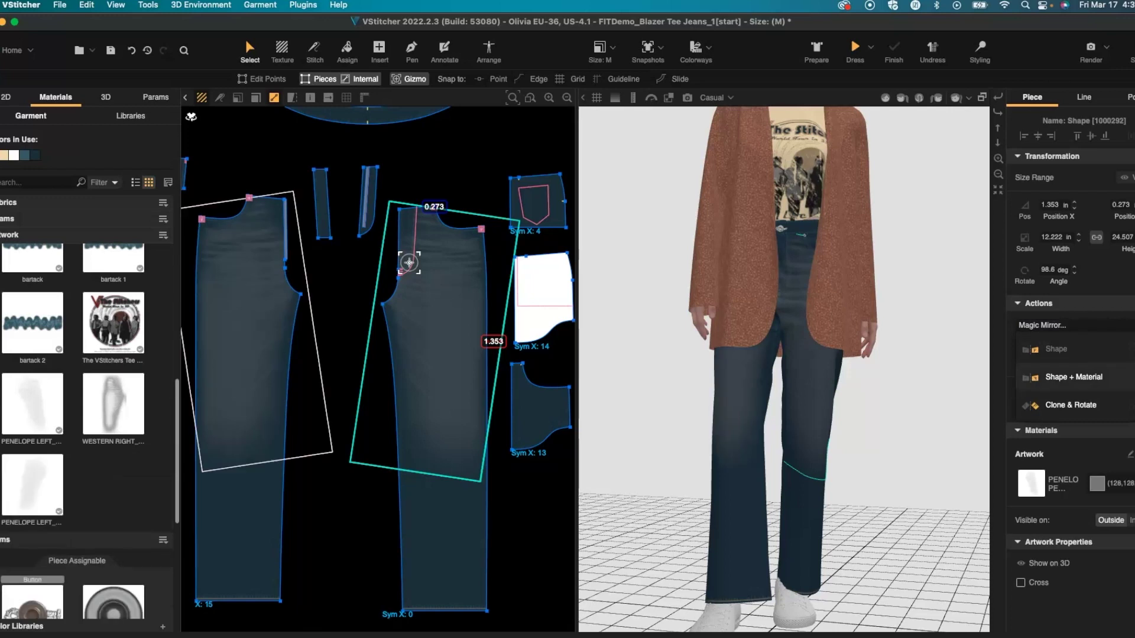
{"action": "left_click", "coordinate": [1090, 383]}
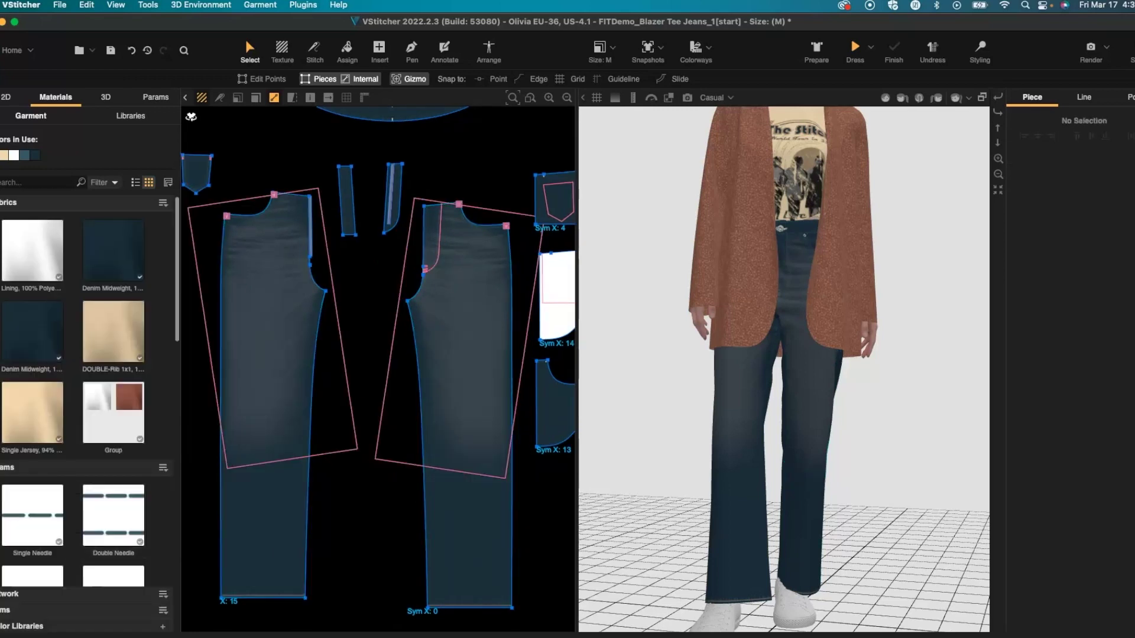
Raise the original Penelope finish's transparency to about 97 and show the full outfit in 3D
{"action": "left_click_drag", "start_coordinate": [946, 425], "coordinate": [915, 440]}
{"action": "right_click_drag", "start_coordinate": [915, 439], "coordinate": [915, 438]}
{"action": "left_click", "coordinate": [473, 402]}
{"action": "scroll", "coordinate": [64, 571], "scroll_direction": "down", "scroll_amount": 10}
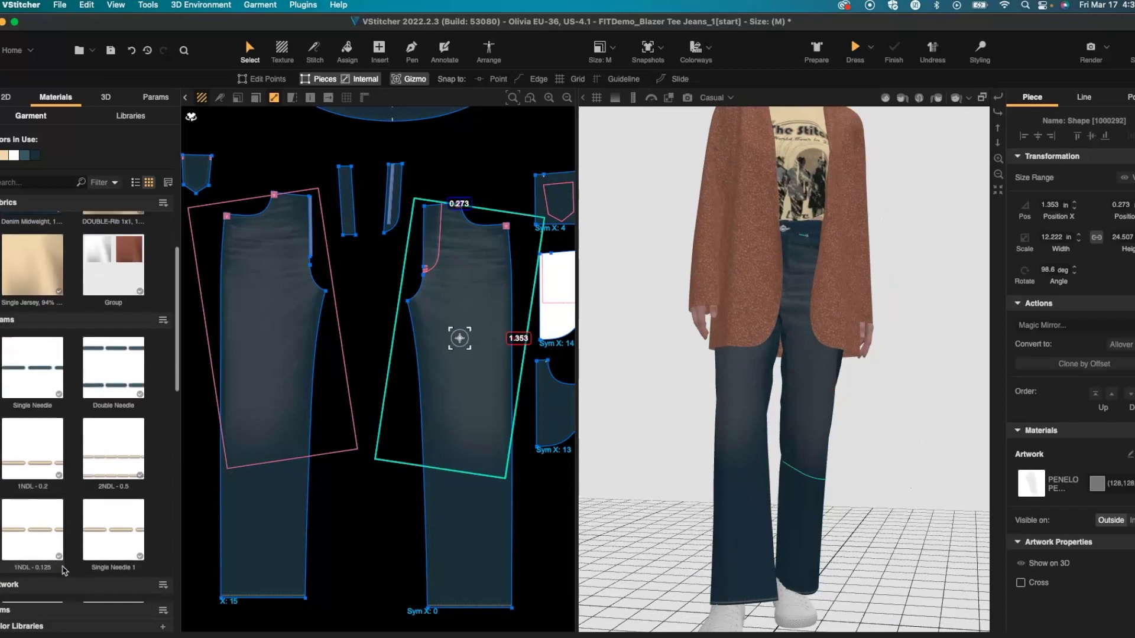
{"action": "scroll", "coordinate": [64, 570], "scroll_direction": "down", "scroll_amount": 5}
{"action": "left_click", "coordinate": [999, 174]}
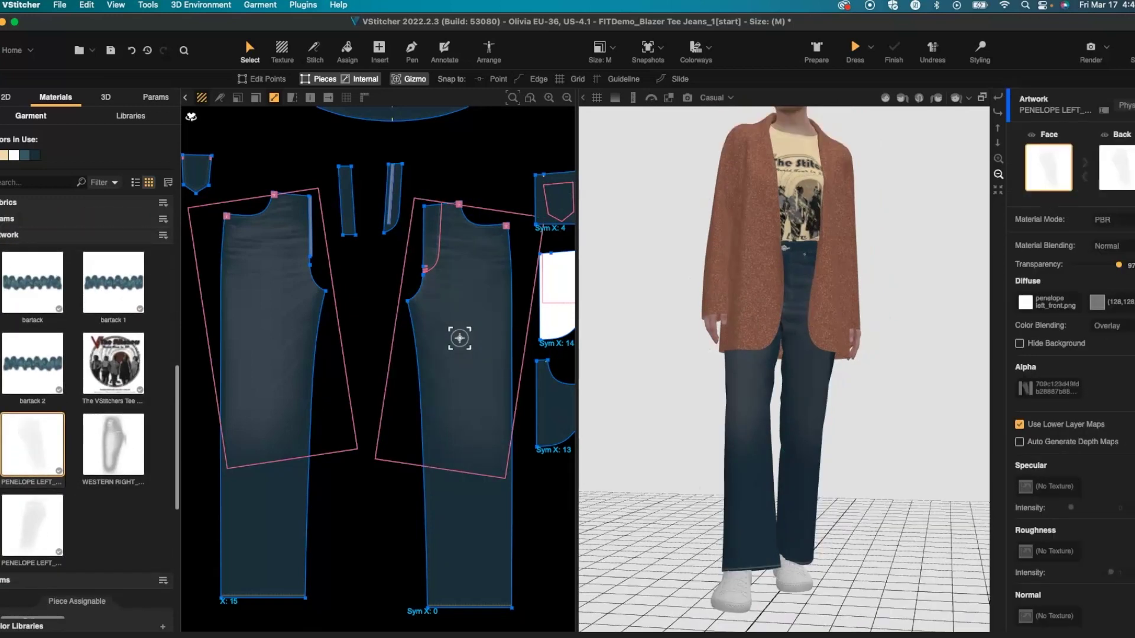
{"action": "left_click", "coordinate": [998, 190]}
Add the file Browzwear Label Stitched.png as a new artwork
{"action": "left_click", "coordinate": [162, 234]}
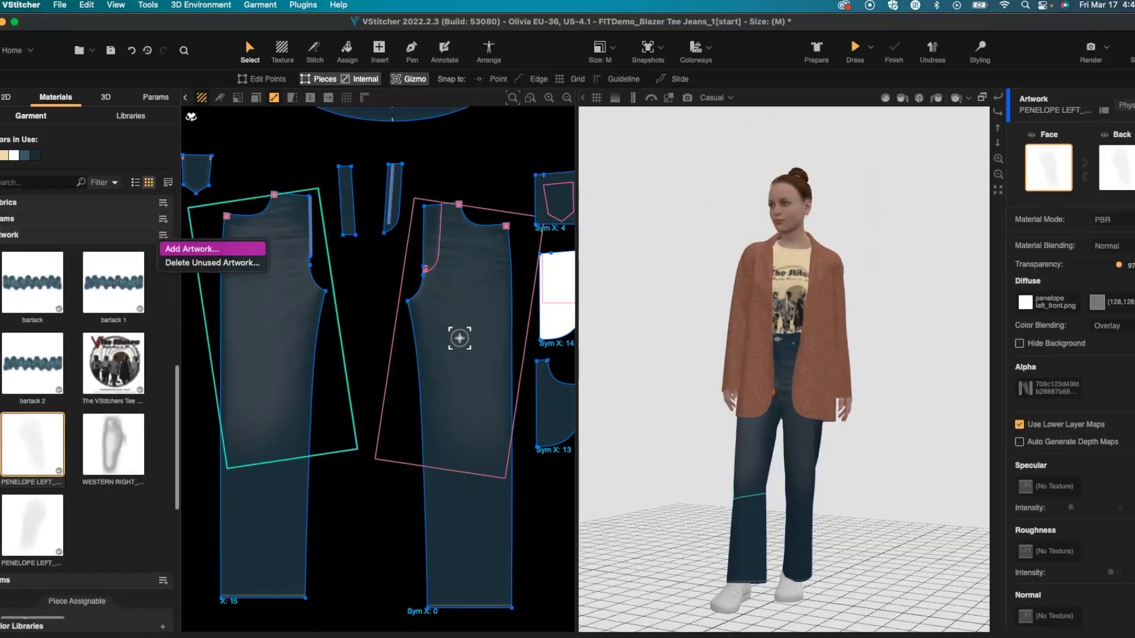
{"action": "left_click", "coordinate": [192, 249]}
{"action": "scroll", "coordinate": [228, 236], "scroll_direction": "down", "scroll_amount": 1}
{"action": "double_click", "coordinate": [228, 200]}
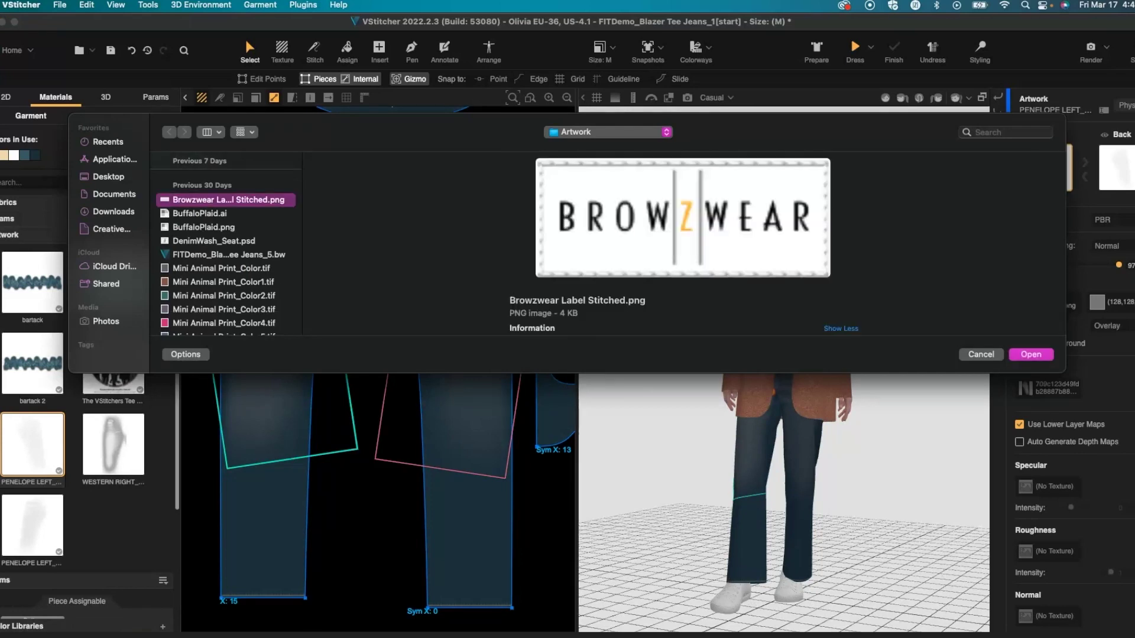
Hide the avatar to expose the tee's inside back neck and switch the 2D pattern to Inside View
{"action": "middle_click_drag", "start_coordinate": [362, 118], "coordinate": [248, 402]}
{"action": "scroll", "coordinate": [248, 402], "scroll_direction": "down", "scroll_amount": 4}
{"action": "scroll", "coordinate": [797, 266], "scroll_direction": "up", "scroll_amount": 8}
{"action": "middle_click_drag", "start_coordinate": [789, 348], "coordinate": [791, 468]}
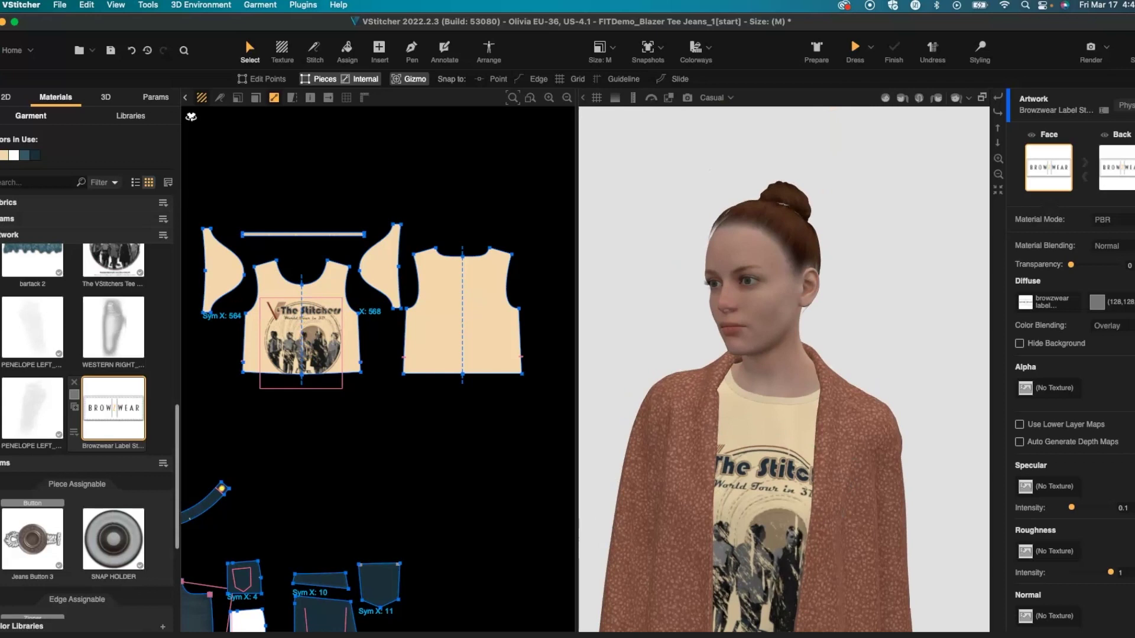
{"action": "right_click", "coordinate": [756, 330]}
{"action": "left_click", "coordinate": [768, 355]}
{"action": "scroll", "coordinate": [815, 400], "scroll_direction": "up", "scroll_amount": 6}
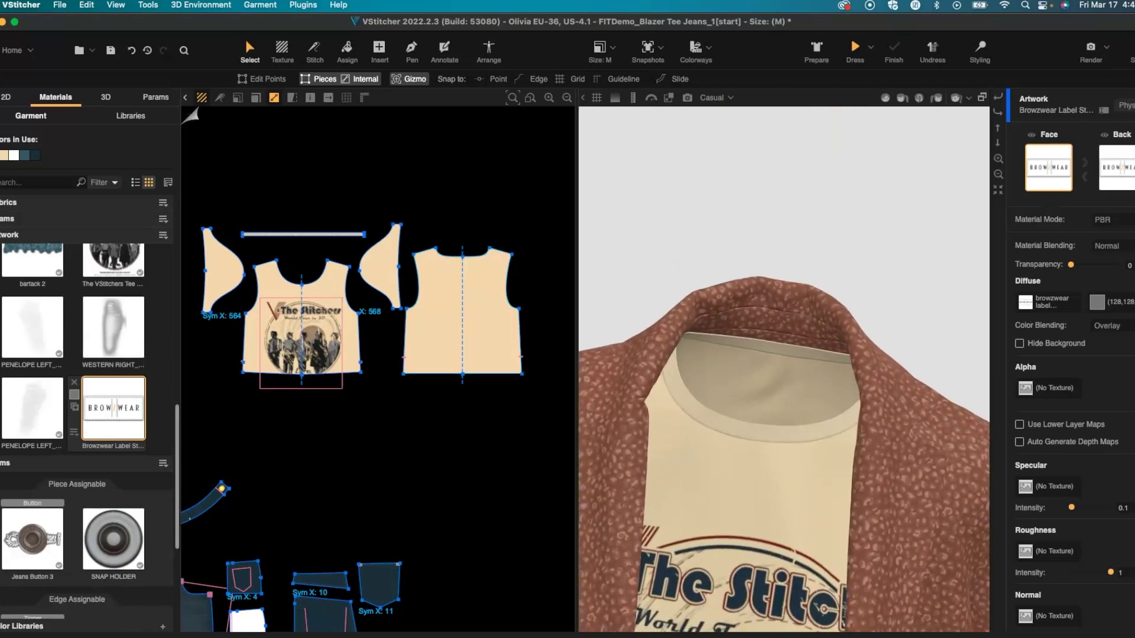
{"action": "left_click", "coordinate": [197, 119]}
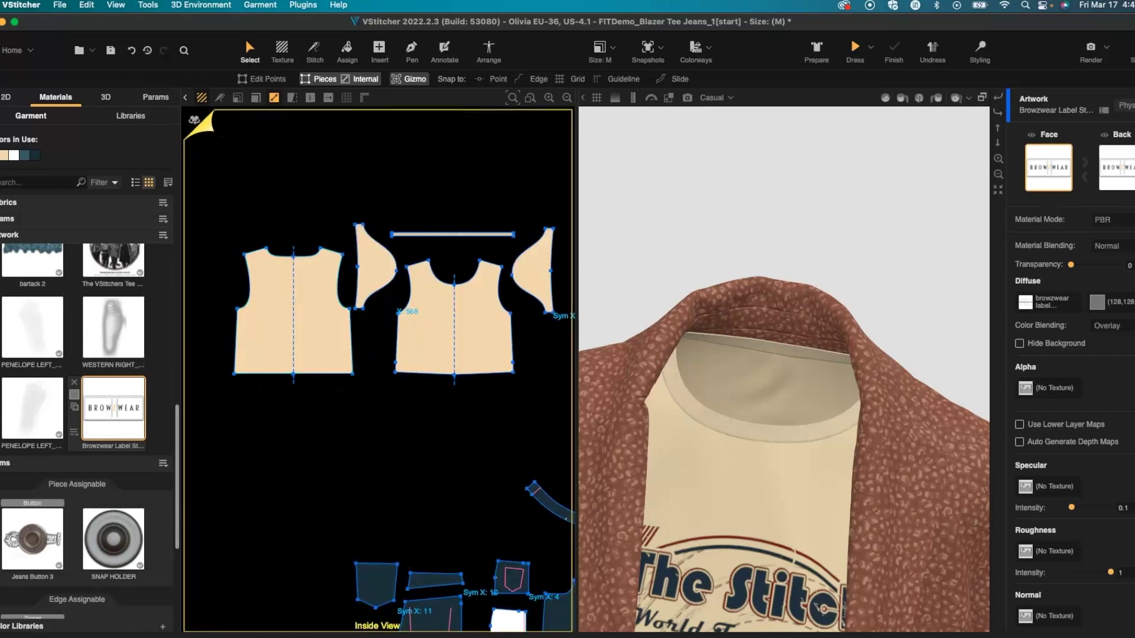
{"action": "scroll", "coordinate": [246, 254], "scroll_direction": "up", "scroll_amount": 3}
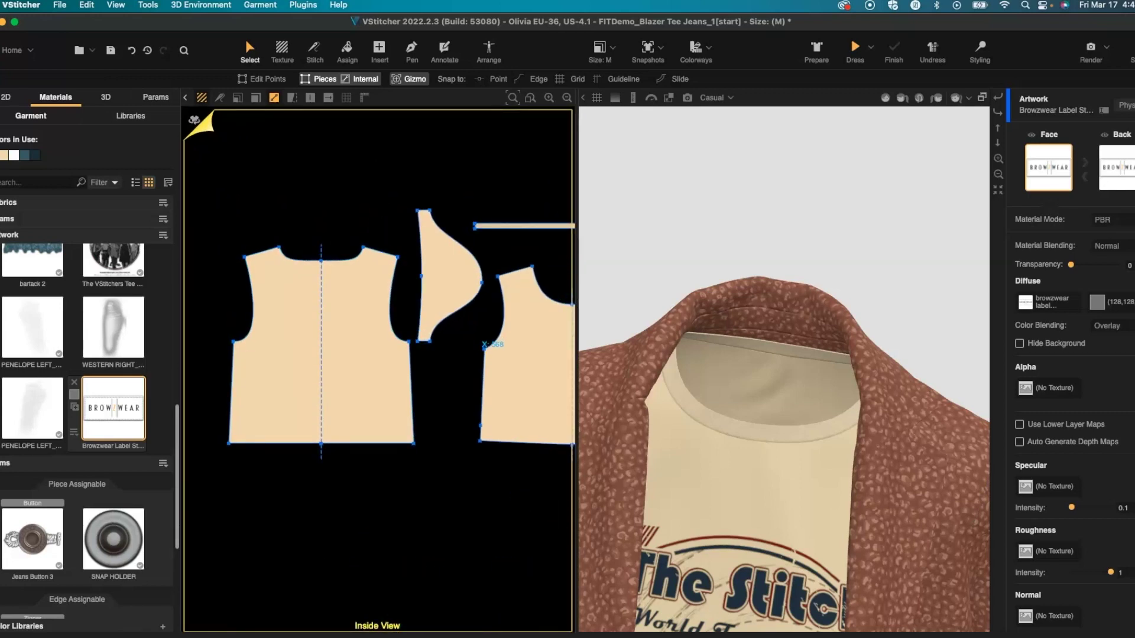
Place the Browzwear label on the tee's inside back neck, centered on the symmetry line and 1 in below the neckline
{"action": "left_click_drag", "start_coordinate": [312, 286], "coordinate": [311, 285]}
{"action": "scroll", "coordinate": [341, 288], "scroll_direction": "up", "scroll_amount": 5}
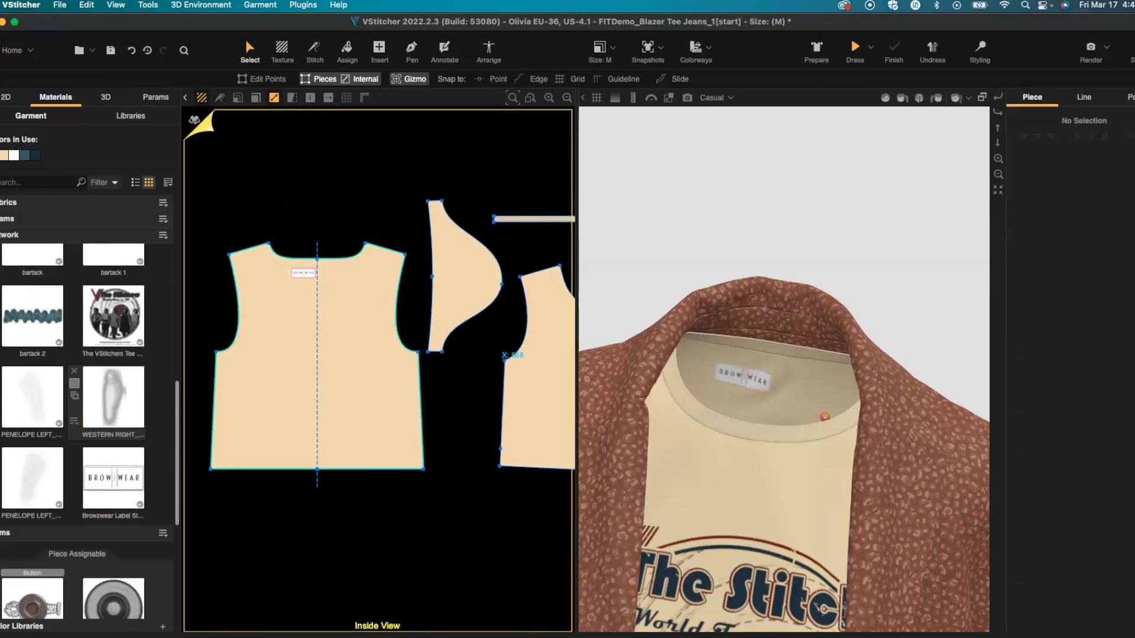
{"action": "left_click_drag", "start_coordinate": [235, 259], "coordinate": [270, 261]}
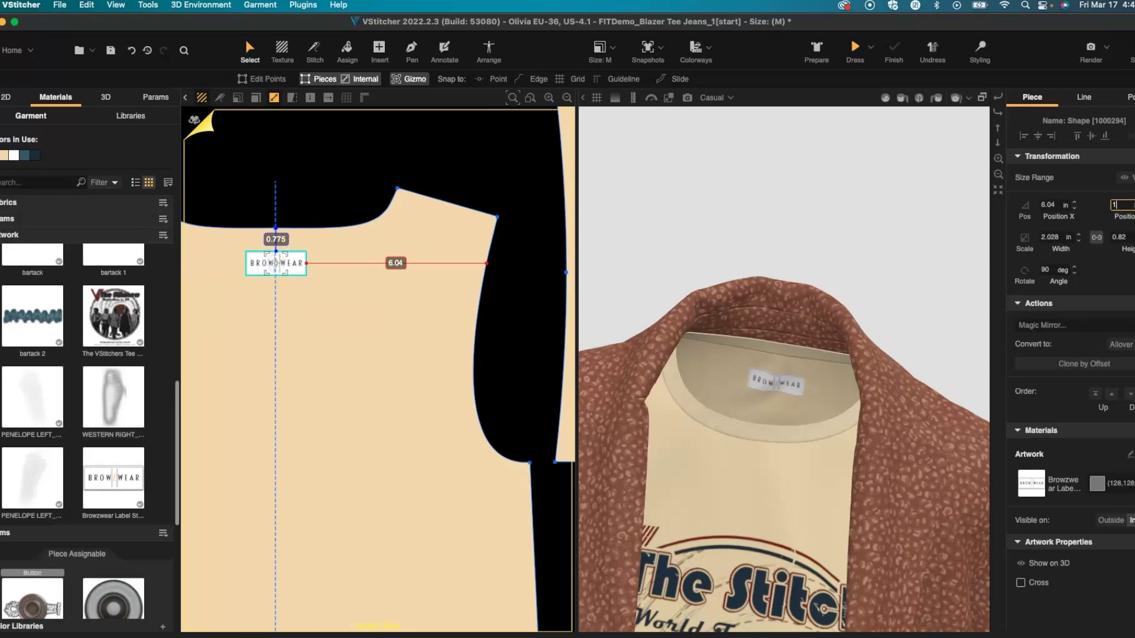
{"action": "key", "text": "Return"}
{"action": "left_click", "coordinate": [887, 201]}
Set the Browzwear label's material mode to Substance with the Woven Taffeta 1-2 effect
{"action": "right_click_drag", "start_coordinate": [786, 414], "coordinate": [798, 416]}
{"action": "left_click", "coordinate": [113, 478]}
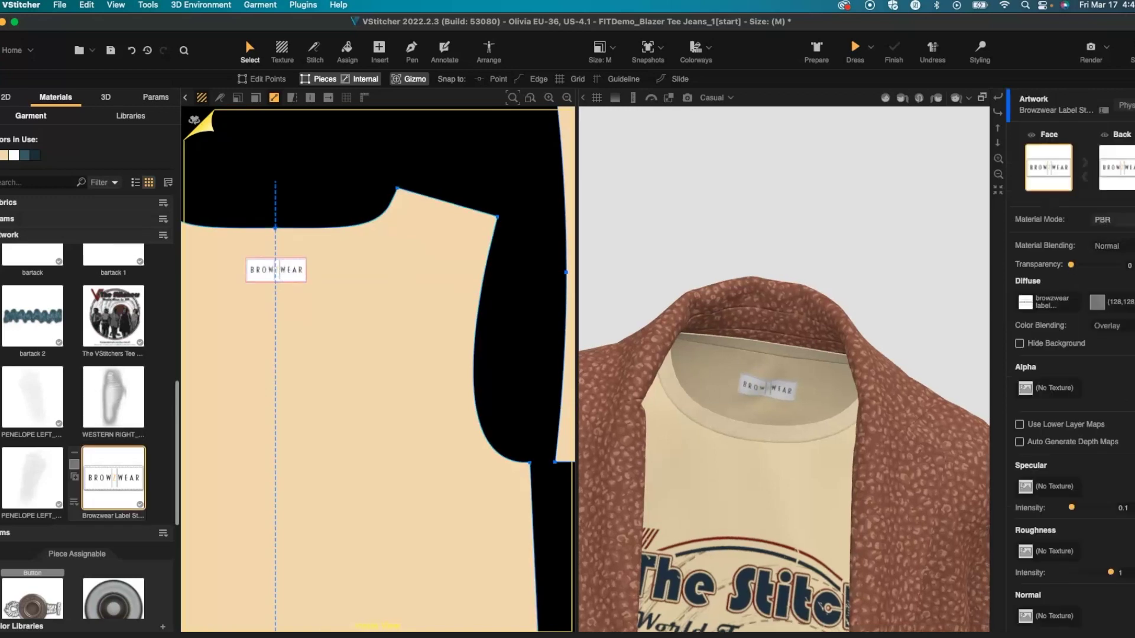
{"action": "left_click", "coordinate": [1123, 220]}
{"action": "left_click", "coordinate": [1117, 247]}
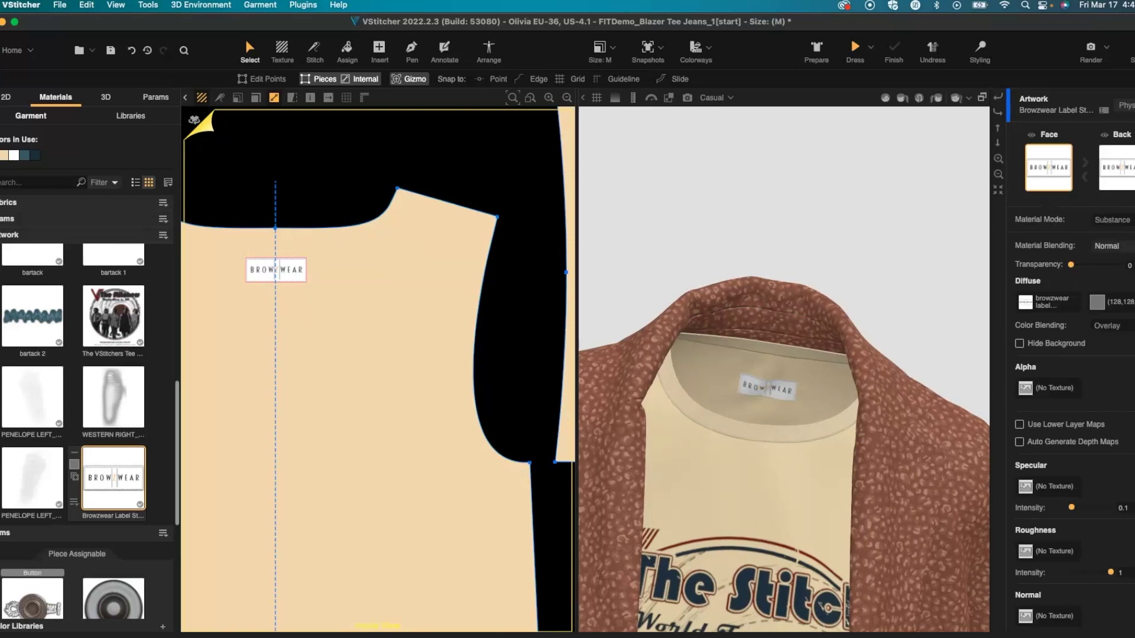
{"action": "left_click", "coordinate": [1058, 264]}
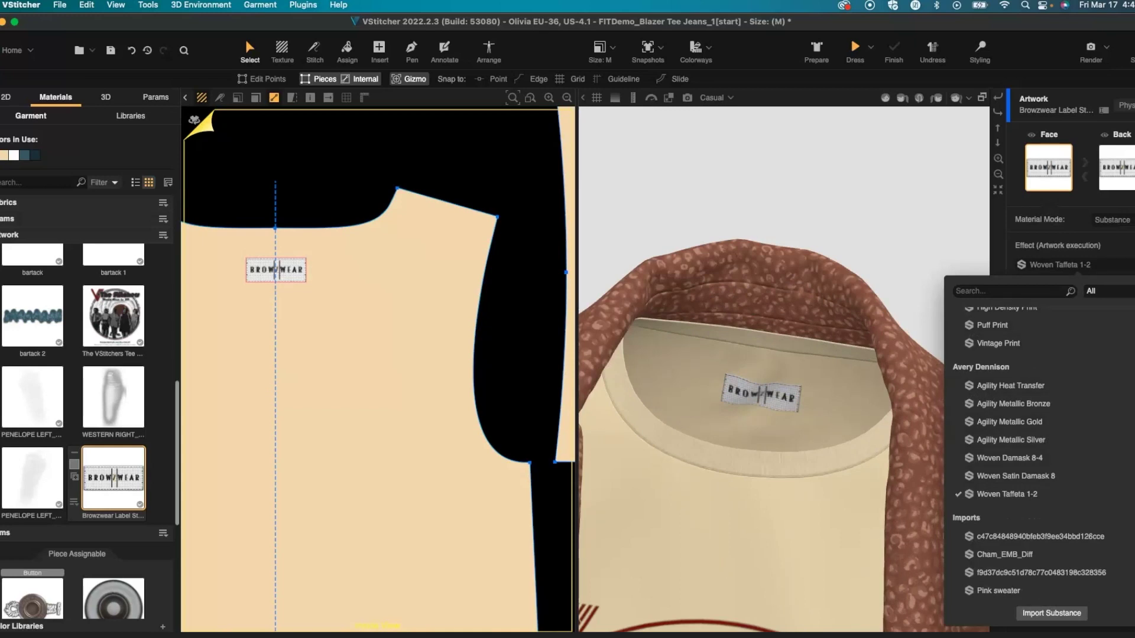
{"action": "key", "text": "Escape"}
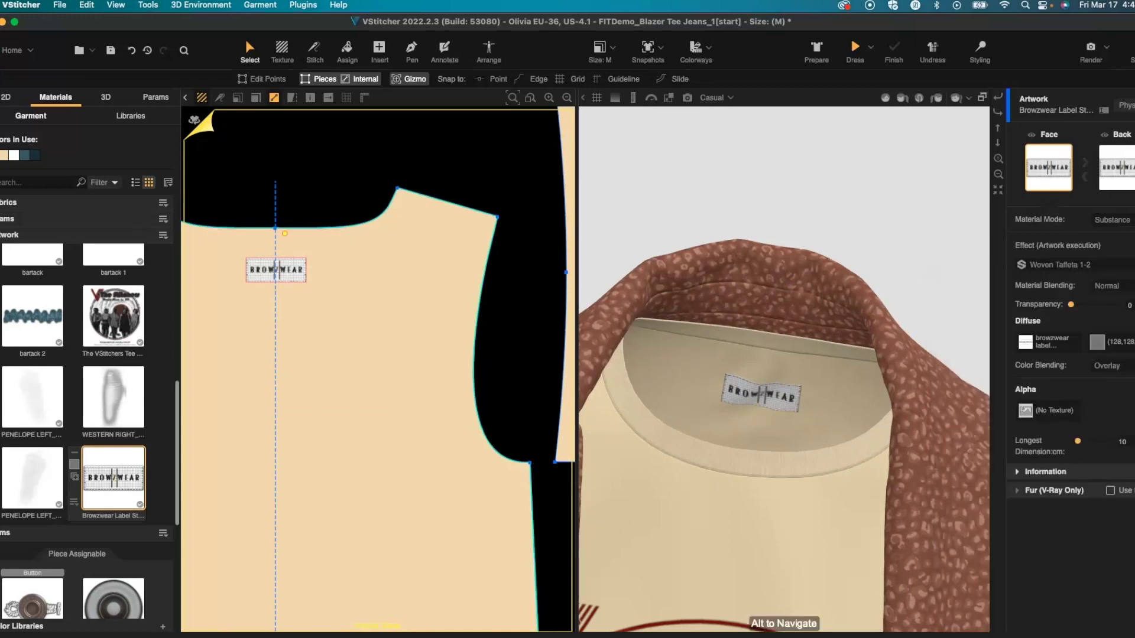
Return the 2D pattern to the outside view, show the avatar again and review the full outfit in 3D
{"action": "left_click", "coordinate": [195, 120]}
{"action": "left_click", "coordinate": [997, 190]}
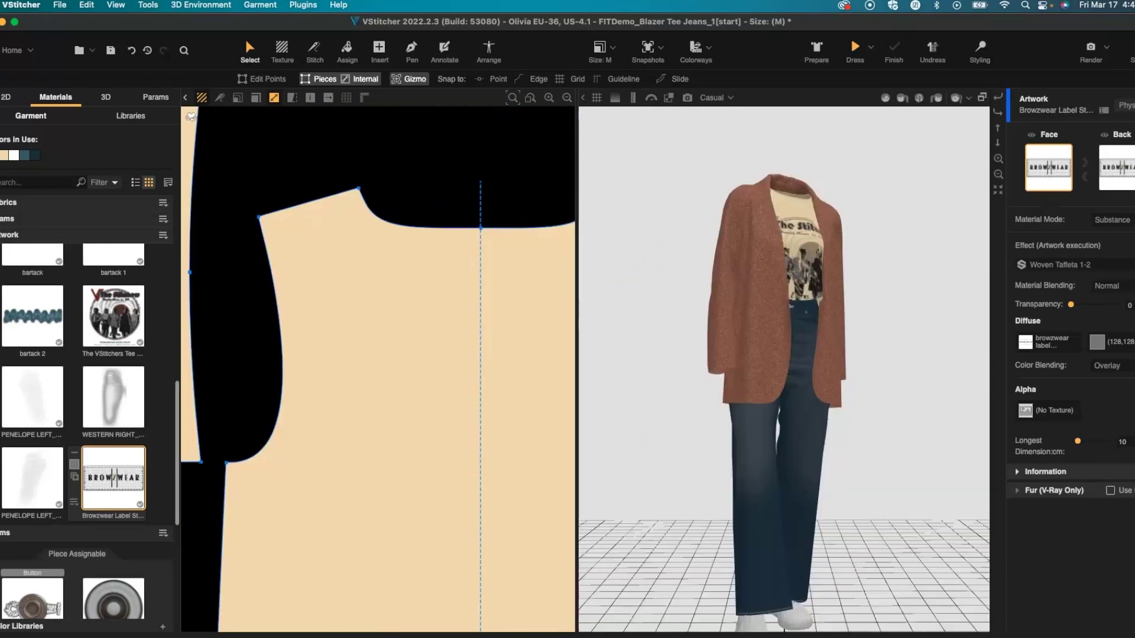
{"action": "left_click_drag", "start_coordinate": [910, 254], "coordinate": [719, 239]}
{"action": "right_click", "coordinate": [807, 131]}
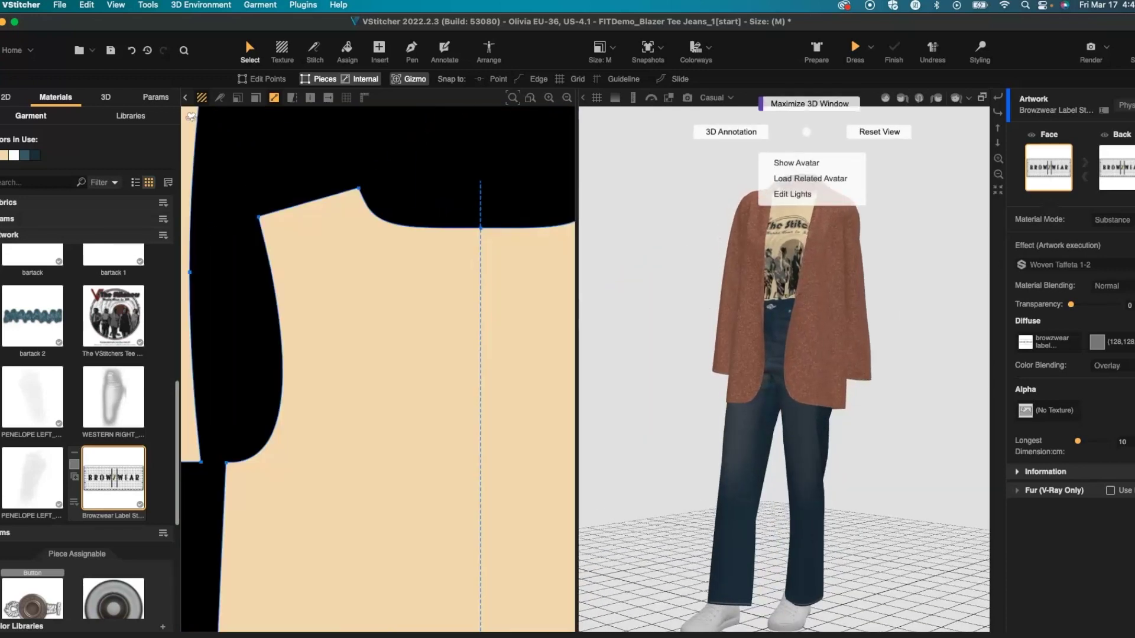
{"action": "left_click", "coordinate": [812, 164]}
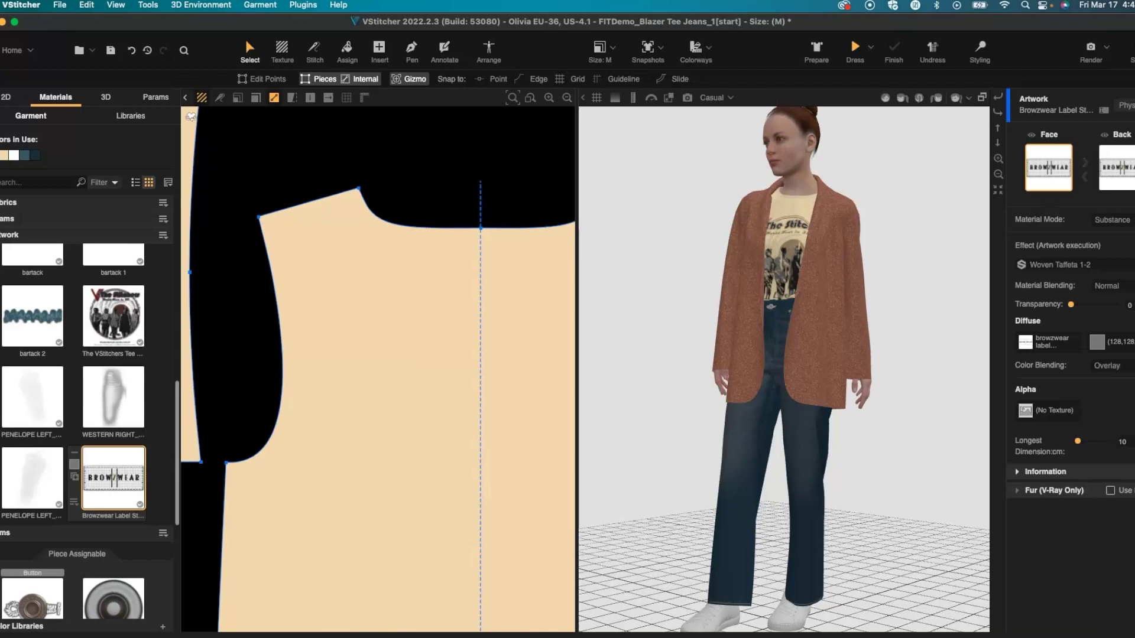
{"action": "left_click_drag", "start_coordinate": [670, 348], "coordinate": [866, 339]}
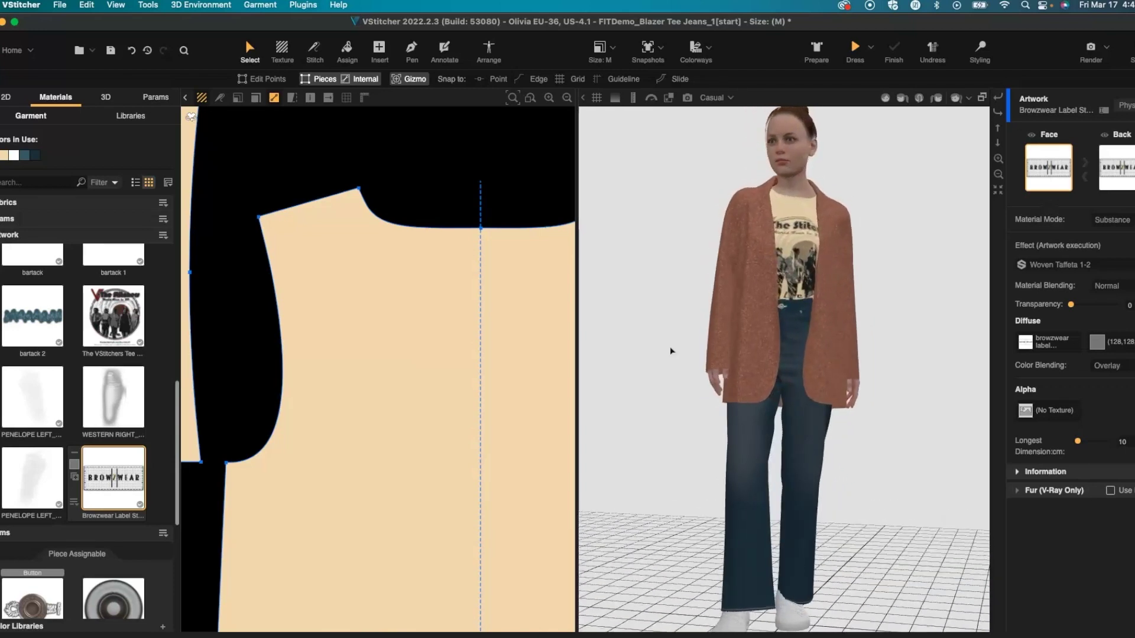
Switch to the Colorways workspace and clone Colorway 1
{"action": "left_click", "coordinate": [18, 50]}
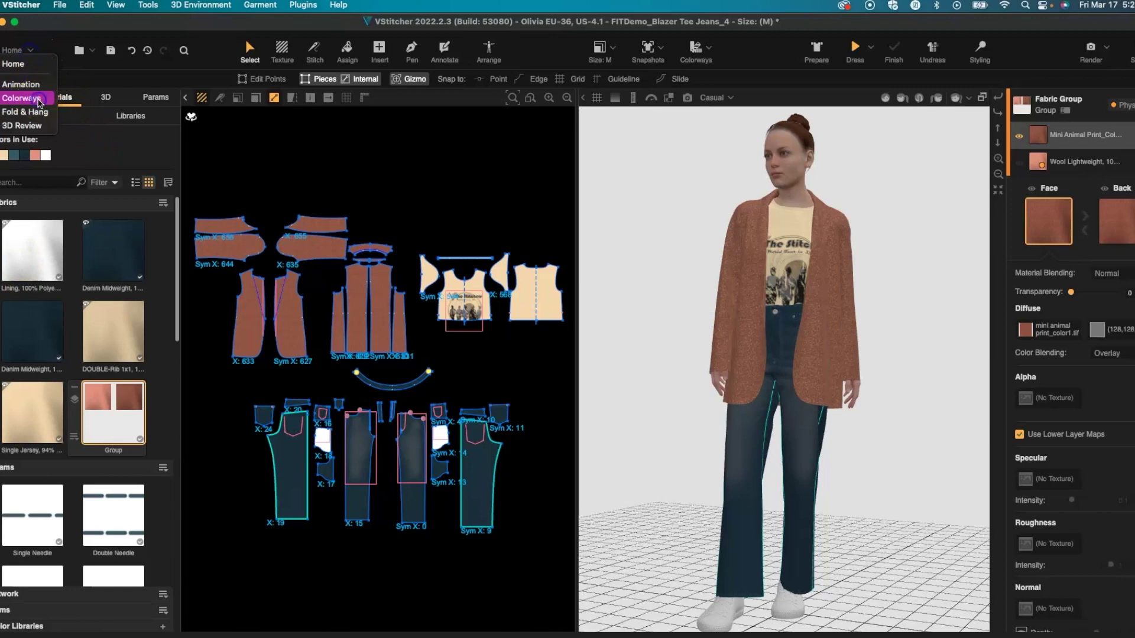
{"action": "left_click", "coordinate": [39, 101]}
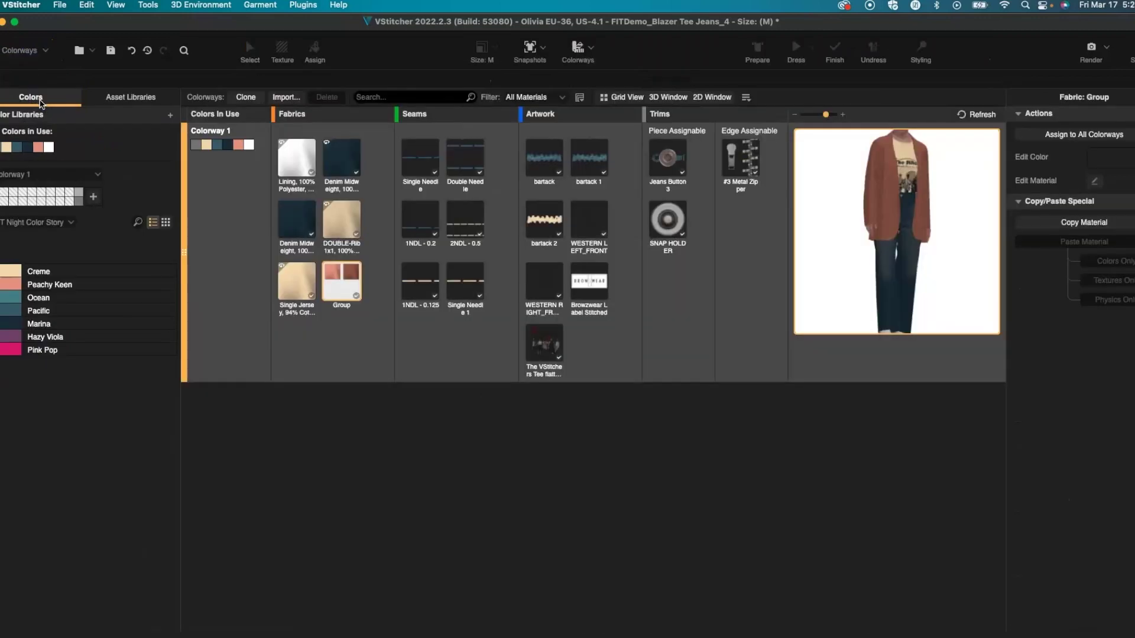
{"action": "left_click", "coordinate": [246, 98]}
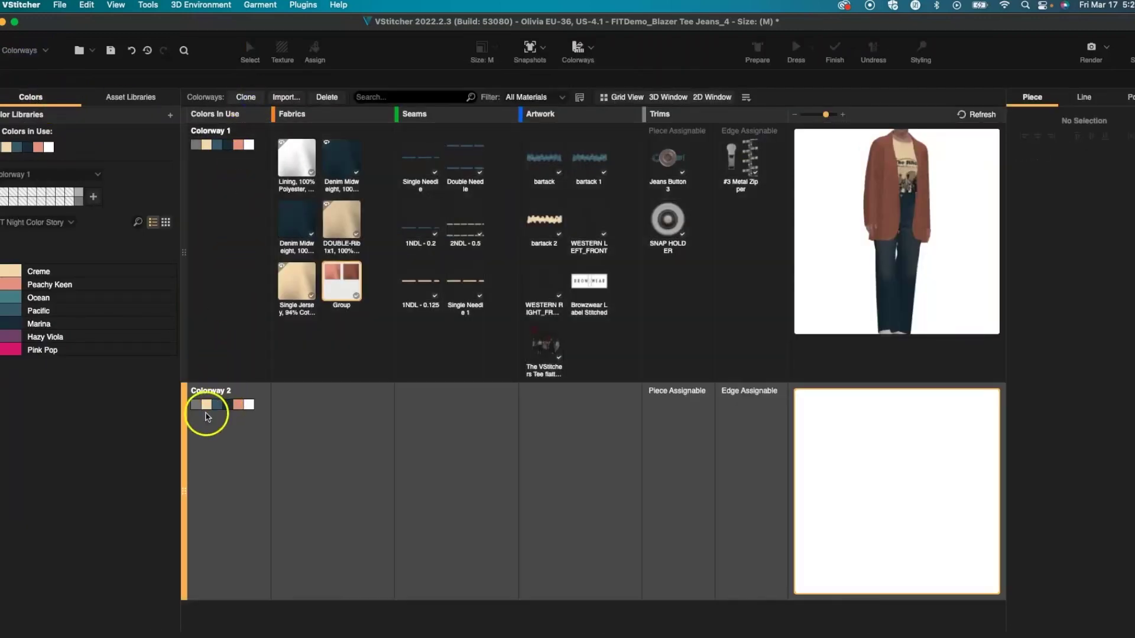
In Colorway 2's colors in use, replace Creme with Pacific and the dark denim color with Hazy Viola
{"action": "left_click", "coordinate": [207, 407]}
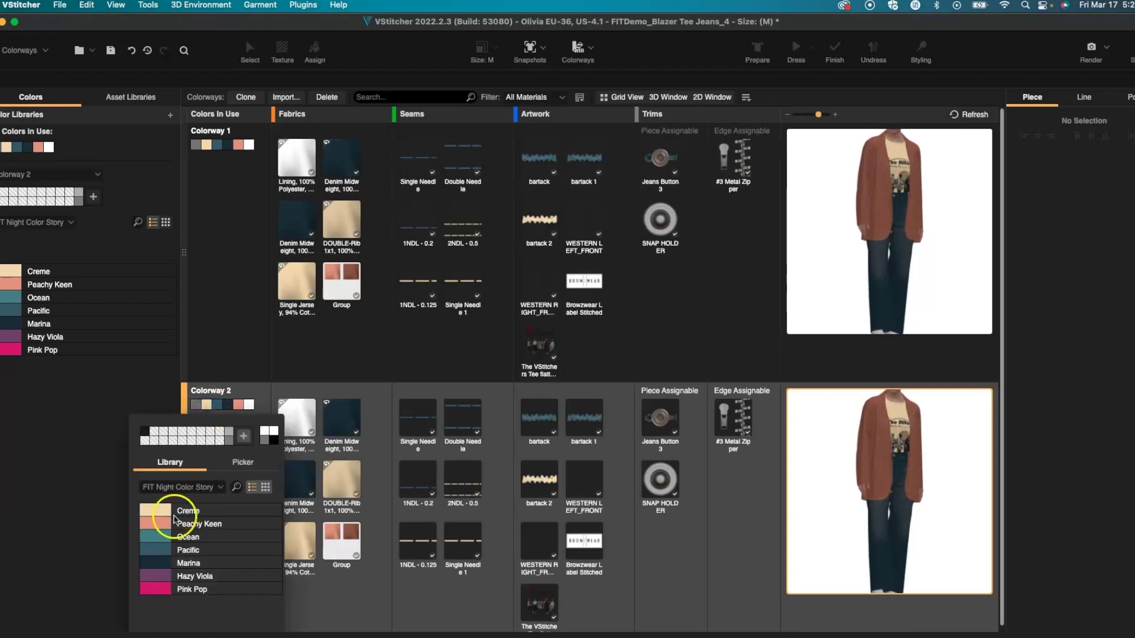
{"action": "left_click", "coordinate": [162, 554]}
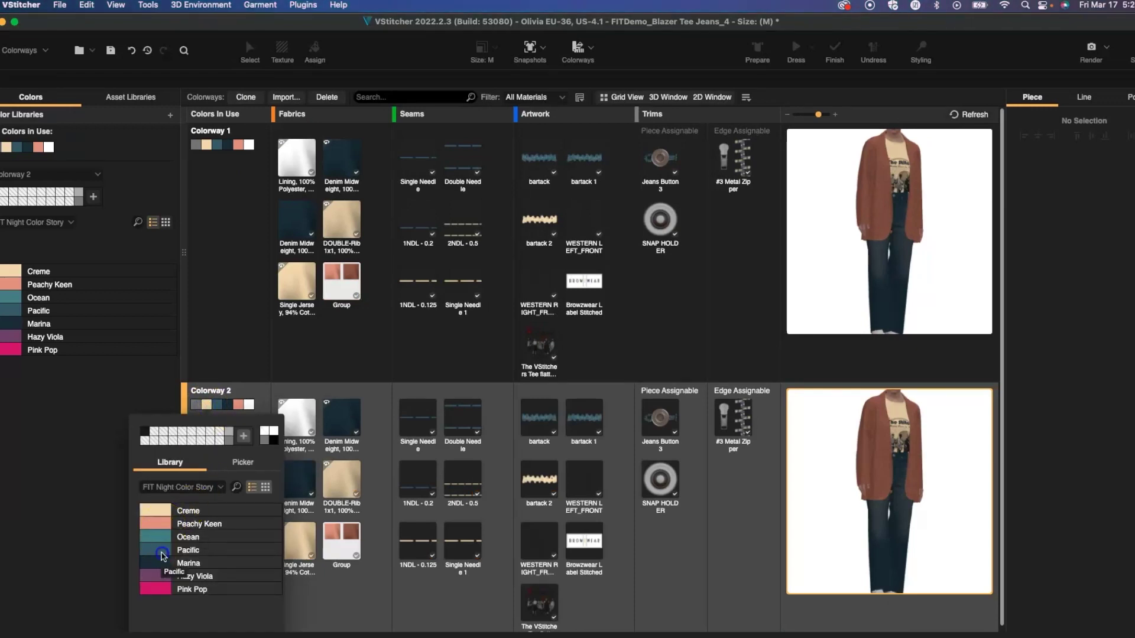
{"action": "left_click", "coordinate": [218, 406]}
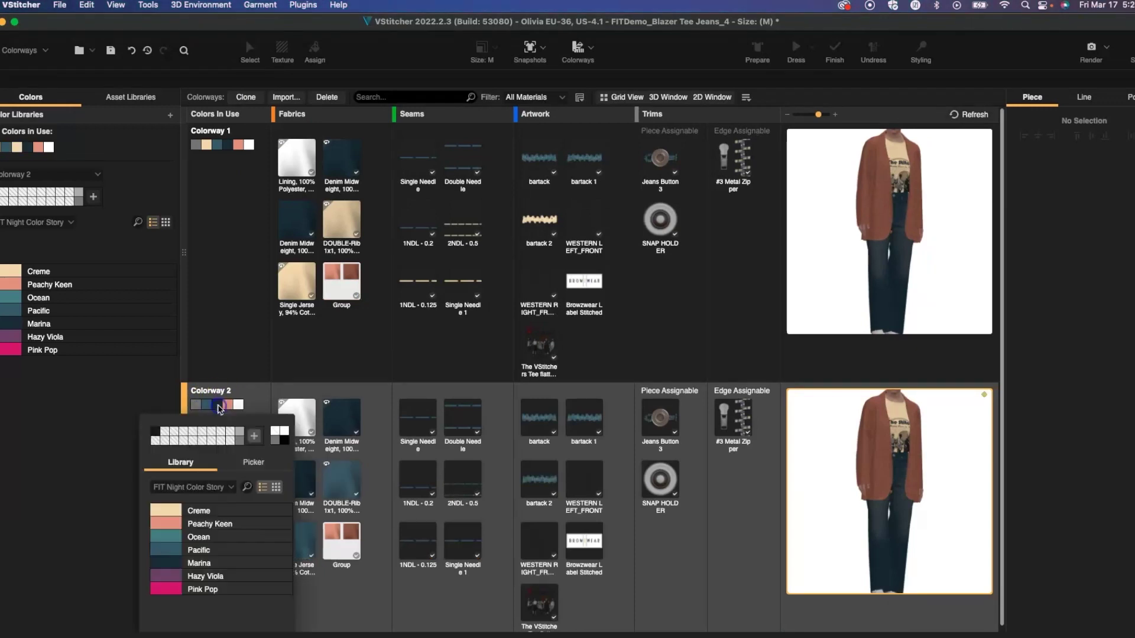
{"action": "left_click", "coordinate": [203, 580]}
{"action": "left_click", "coordinate": [217, 405]}
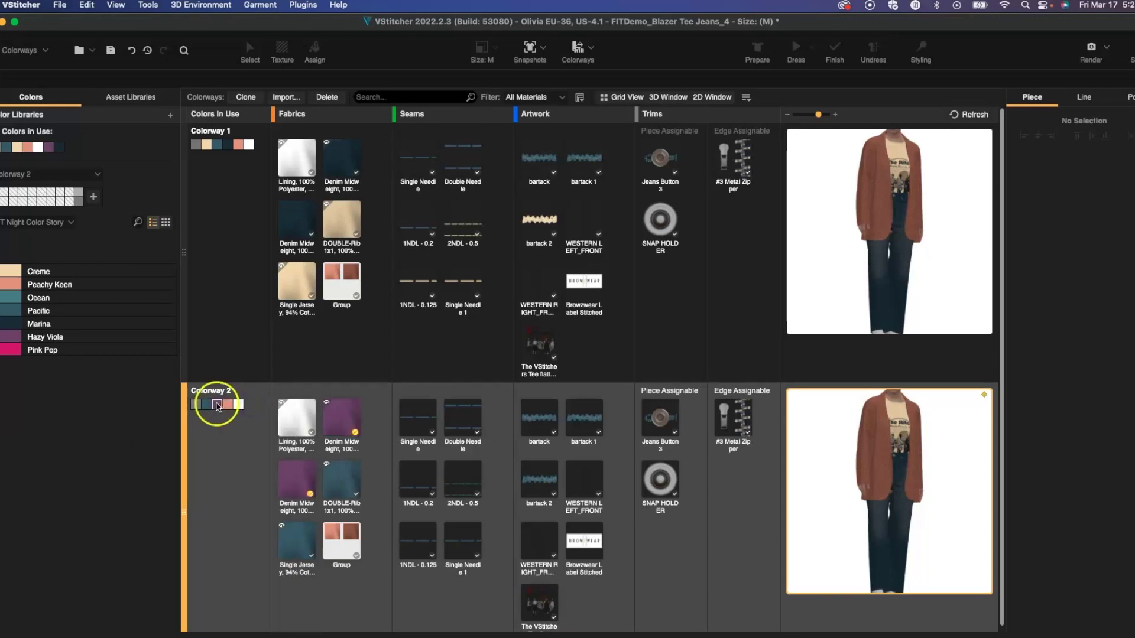
Look inside Colorway 2's blazer fabric group and add Mini Animal Print_Color4.tif to it
{"action": "right_click", "coordinate": [341, 540]}
{"action": "left_click", "coordinate": [344, 590]}
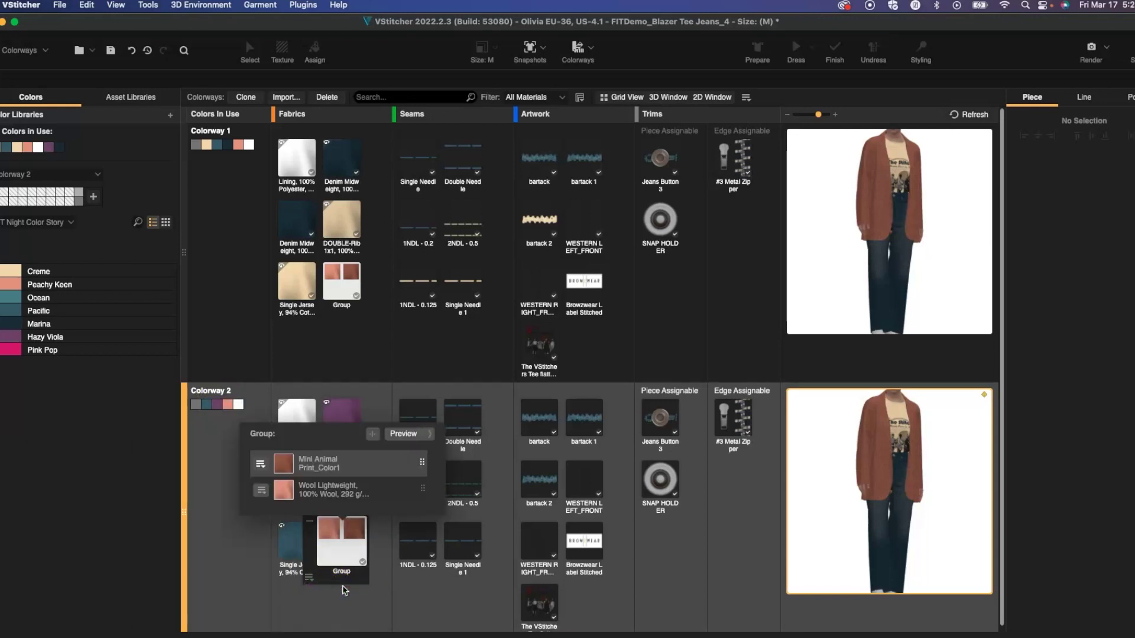
{"action": "left_click", "coordinate": [374, 436]}
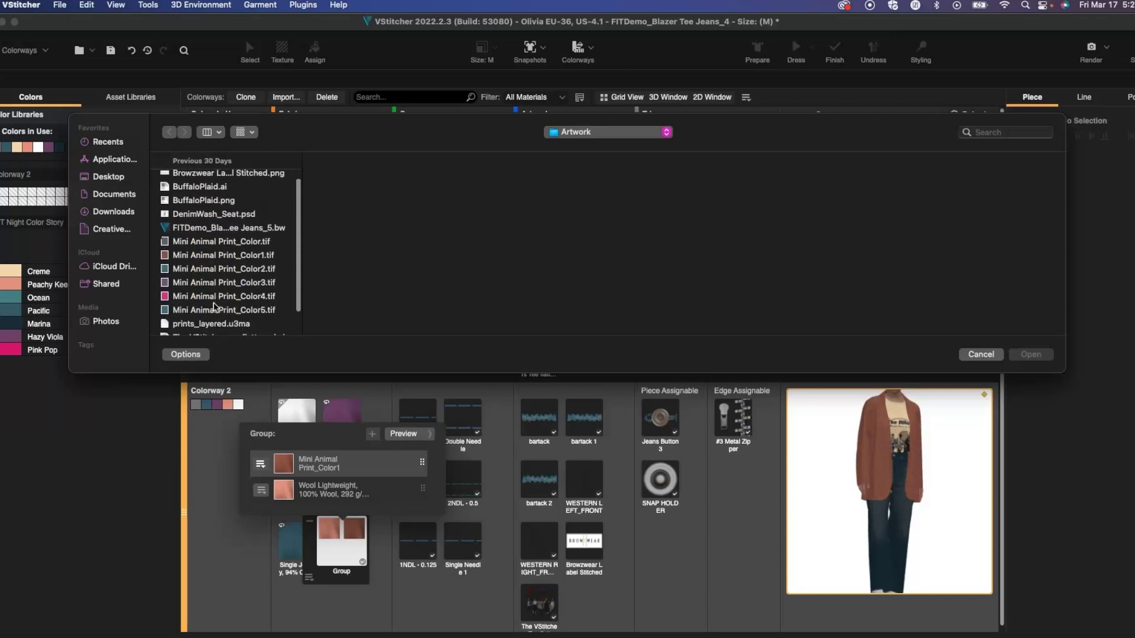
{"action": "left_click", "coordinate": [207, 297]}
{"action": "left_click", "coordinate": [1031, 354]}
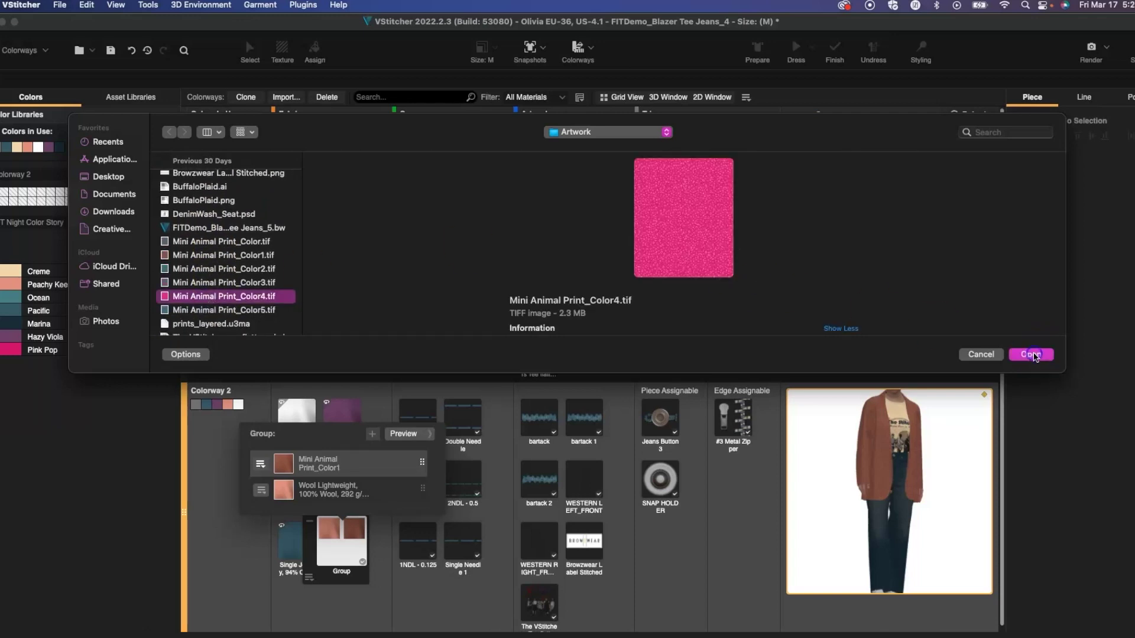
Delete the Mini Animal Print_Color1 material from Colorway 2's fabric group and refresh the colorway preview
{"action": "left_click", "coordinate": [309, 577]}
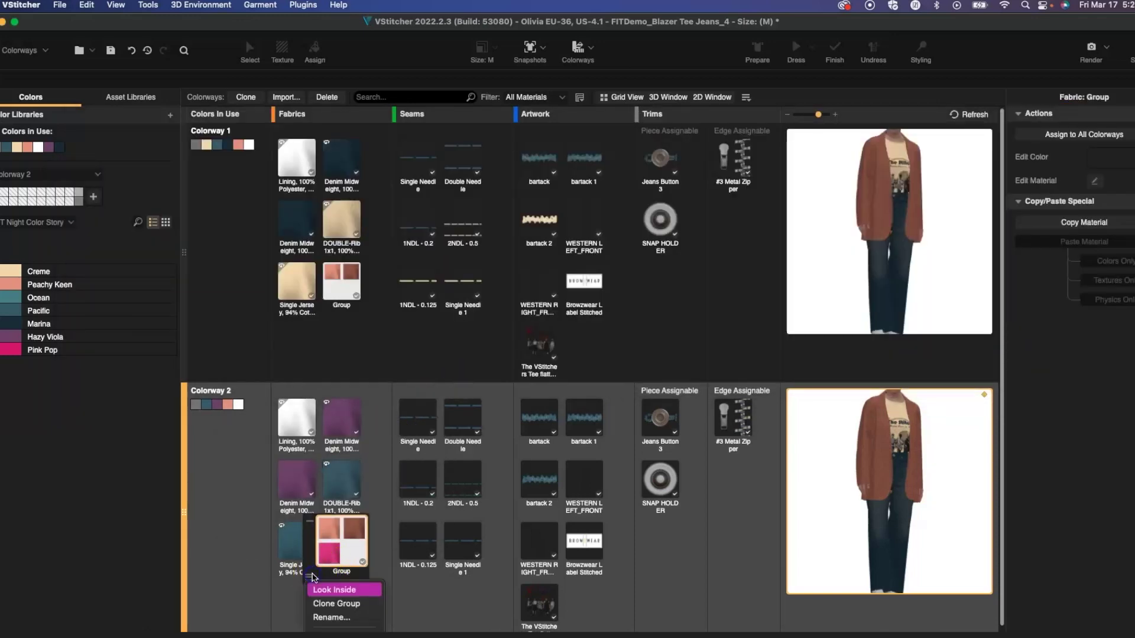
{"action": "left_click", "coordinate": [334, 590]}
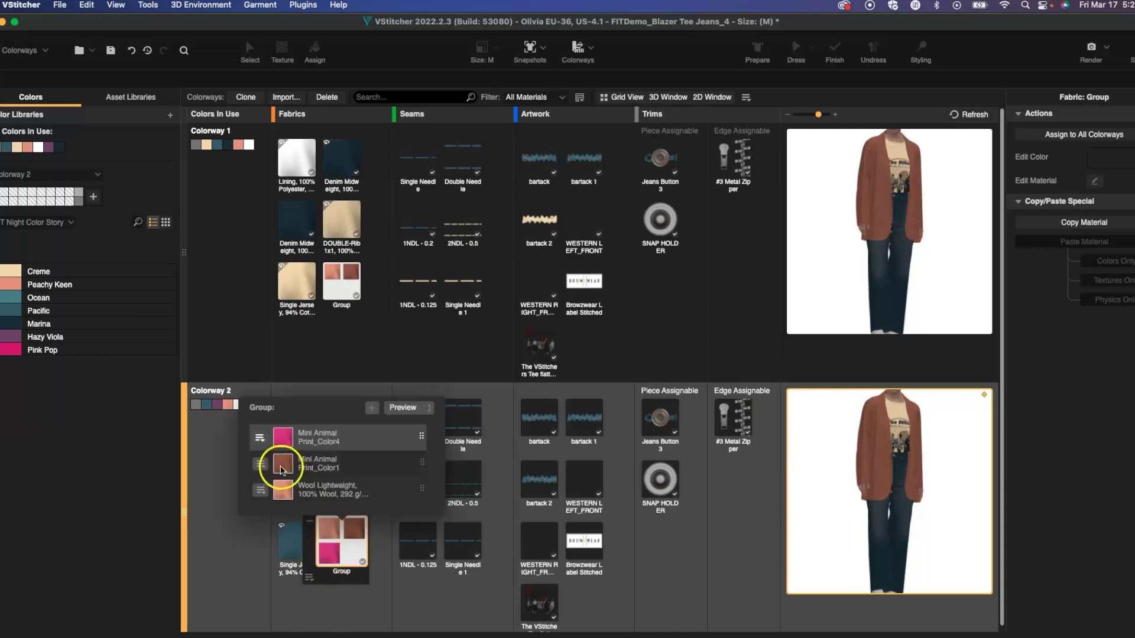
{"action": "left_click", "coordinate": [260, 464]}
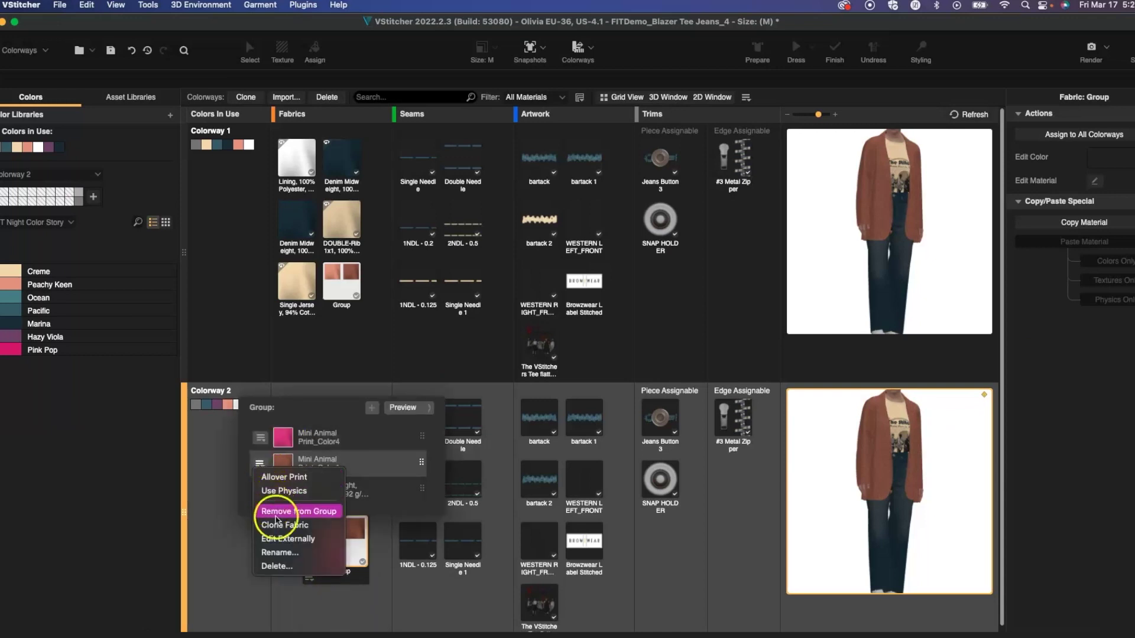
{"action": "left_click", "coordinate": [283, 567]}
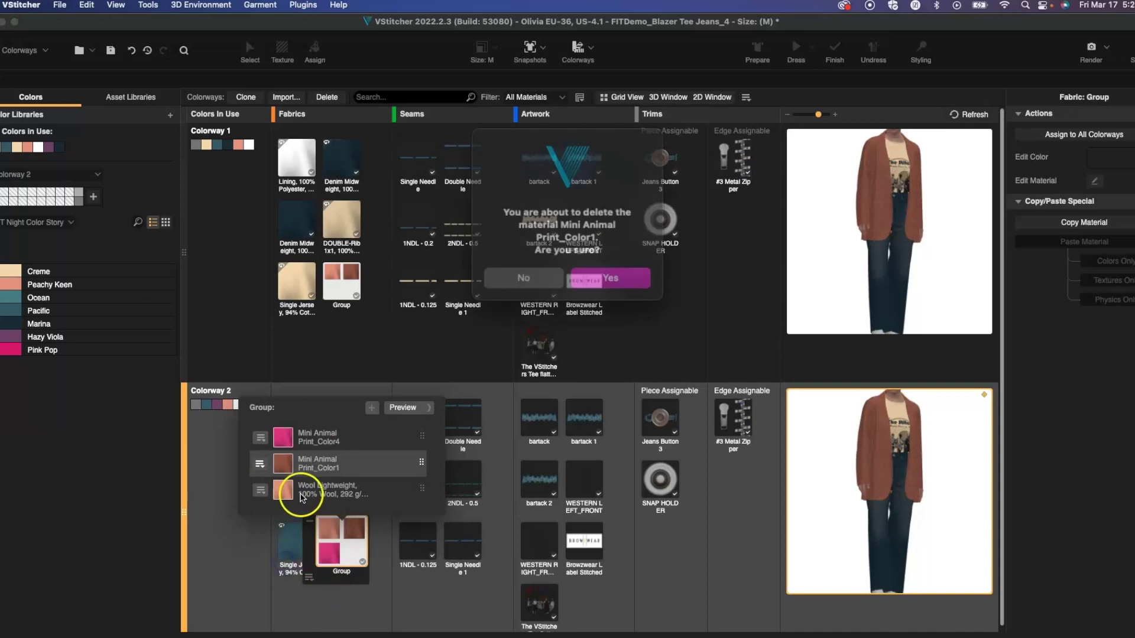
{"action": "left_click", "coordinate": [621, 272]}
{"action": "left_click", "coordinate": [974, 114]}
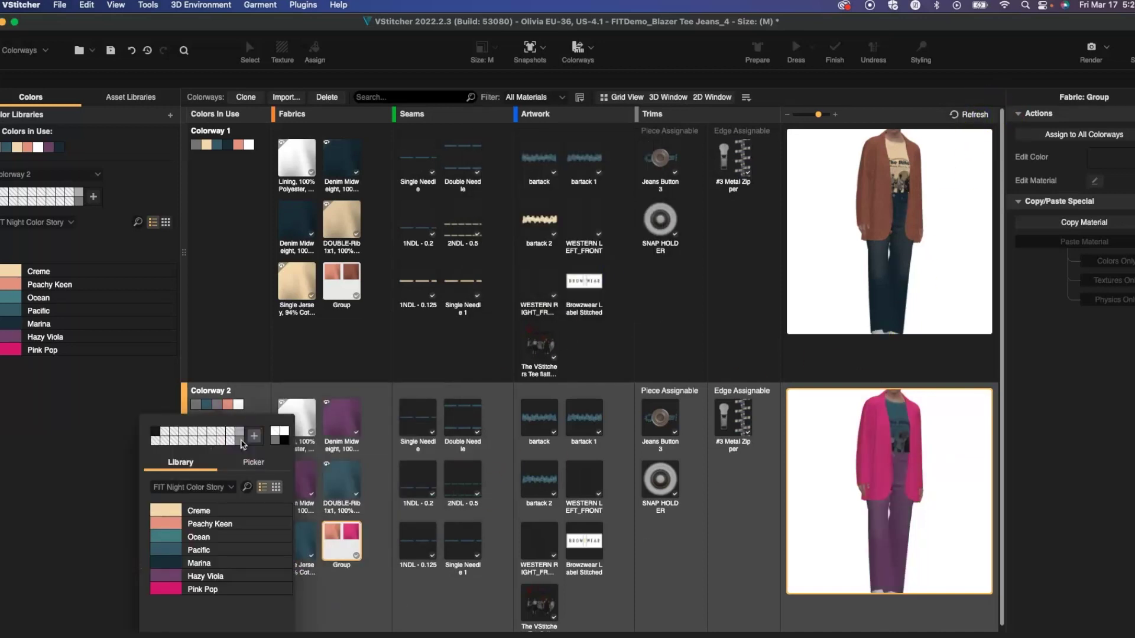
Replace Hazy Viola in Colorway 2 with the grey #878686 and refresh the preview
{"action": "left_click", "coordinate": [240, 438]}
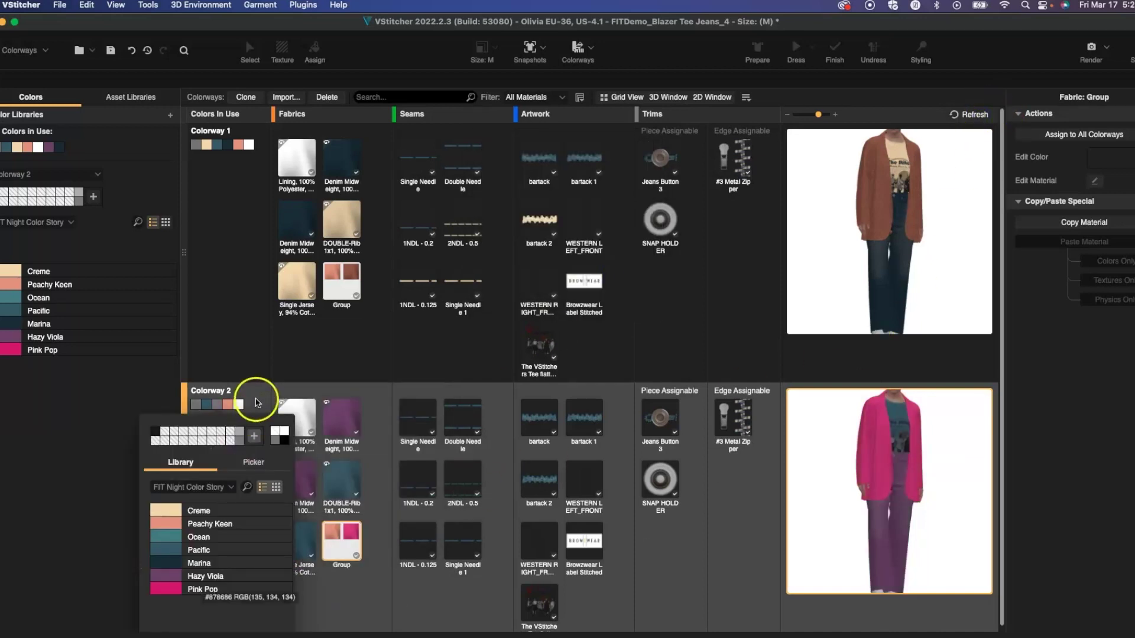
{"action": "left_click", "coordinate": [250, 399]}
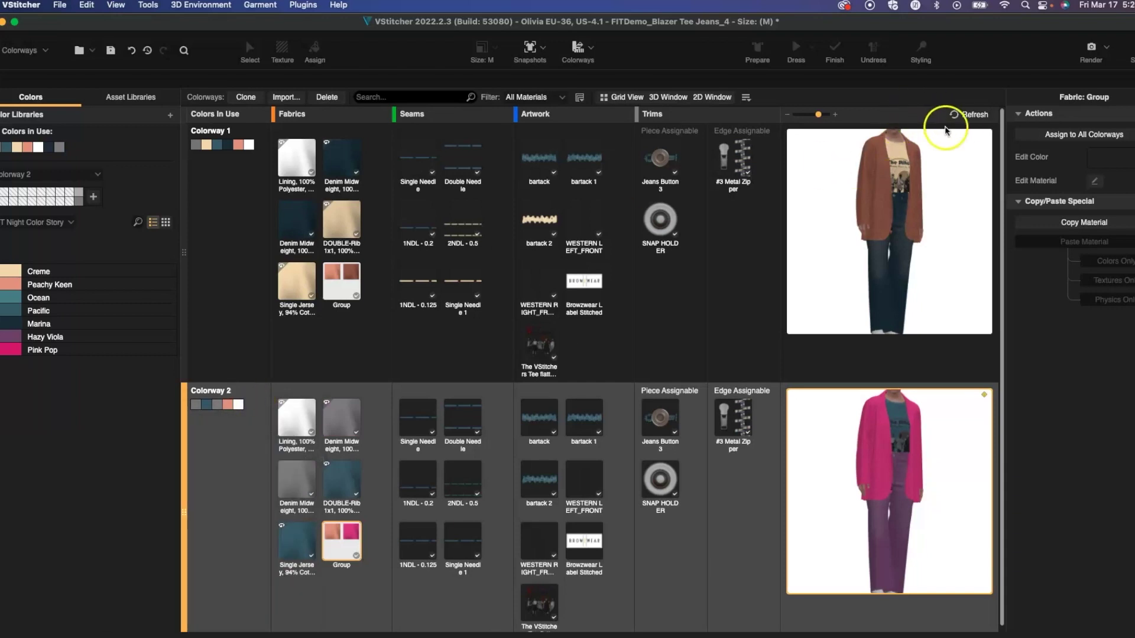
{"action": "left_click", "coordinate": [965, 117]}
Compare all colorways in a grid with slightly enlarged thumbnails, then inspect the outfit in the 3D and 2D windows
{"action": "left_click", "coordinate": [621, 97]}
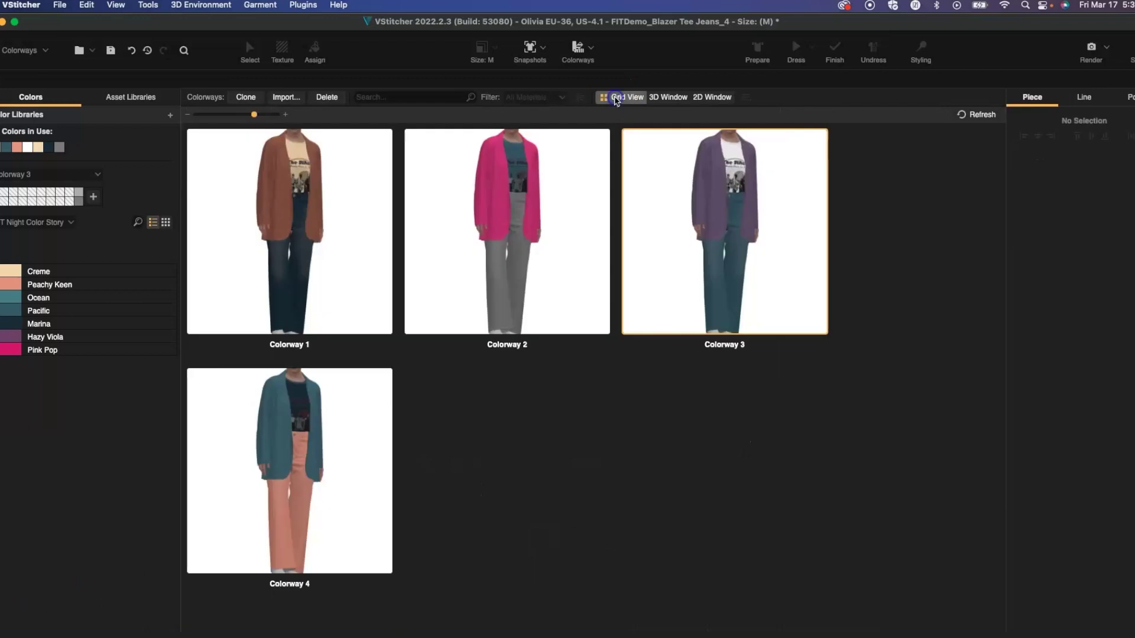
{"action": "mouse_move", "coordinate": [254, 114]}
{"action": "left_mouse_down"}
{"action": "mouse_move", "coordinate": [237, 116]}
{"action": "mouse_move", "coordinate": [260, 117]}
{"action": "left_mouse_up"}
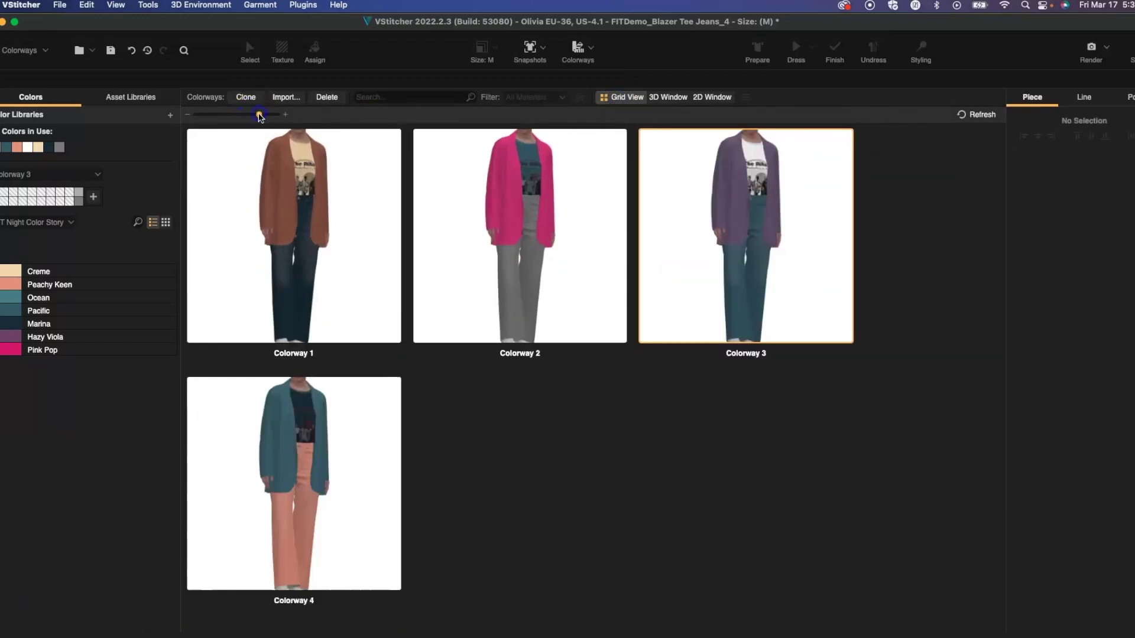
{"action": "left_click", "coordinate": [667, 97]}
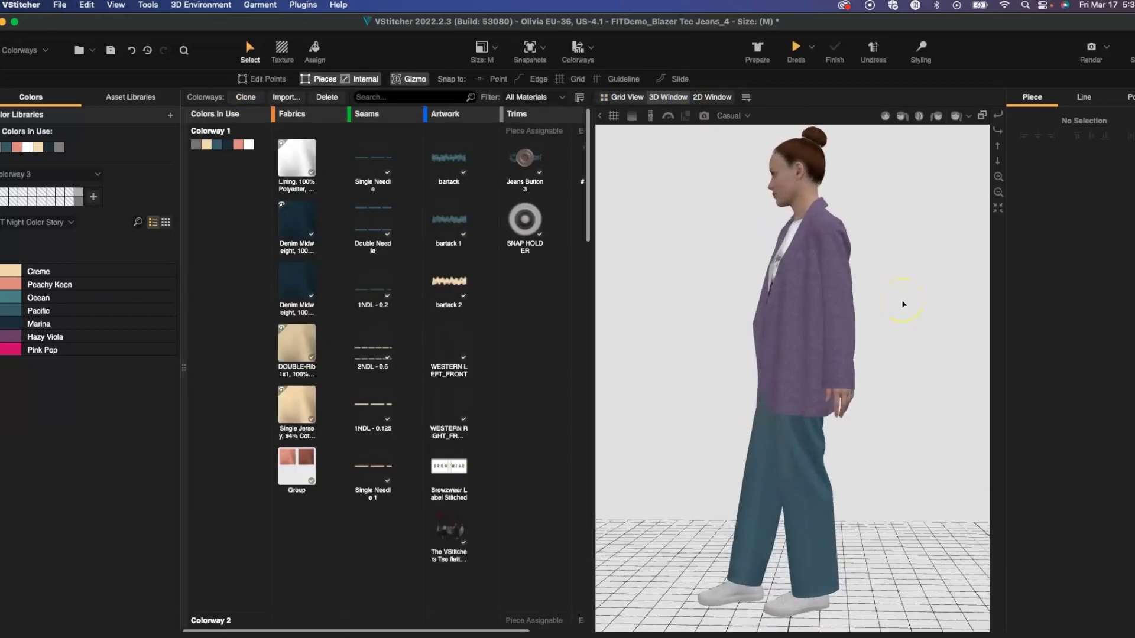
{"action": "left_click", "coordinate": [712, 97]}
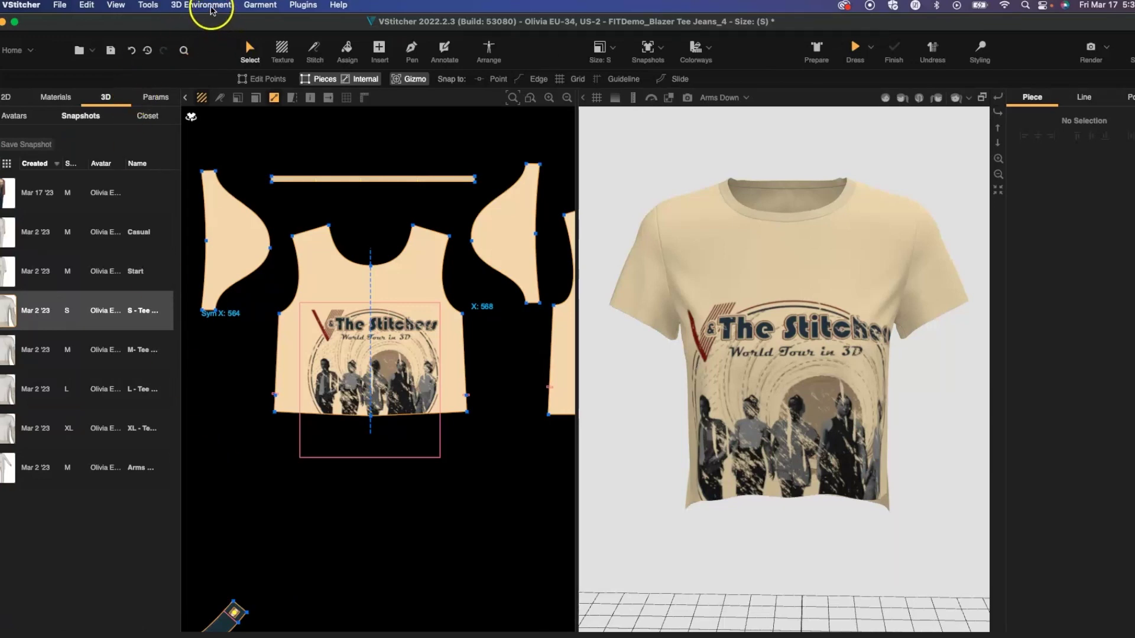
Open Design in Sizes for the tee's front graphic and split its size range into S-M and L-XL
{"action": "left_click", "coordinate": [148, 4]}
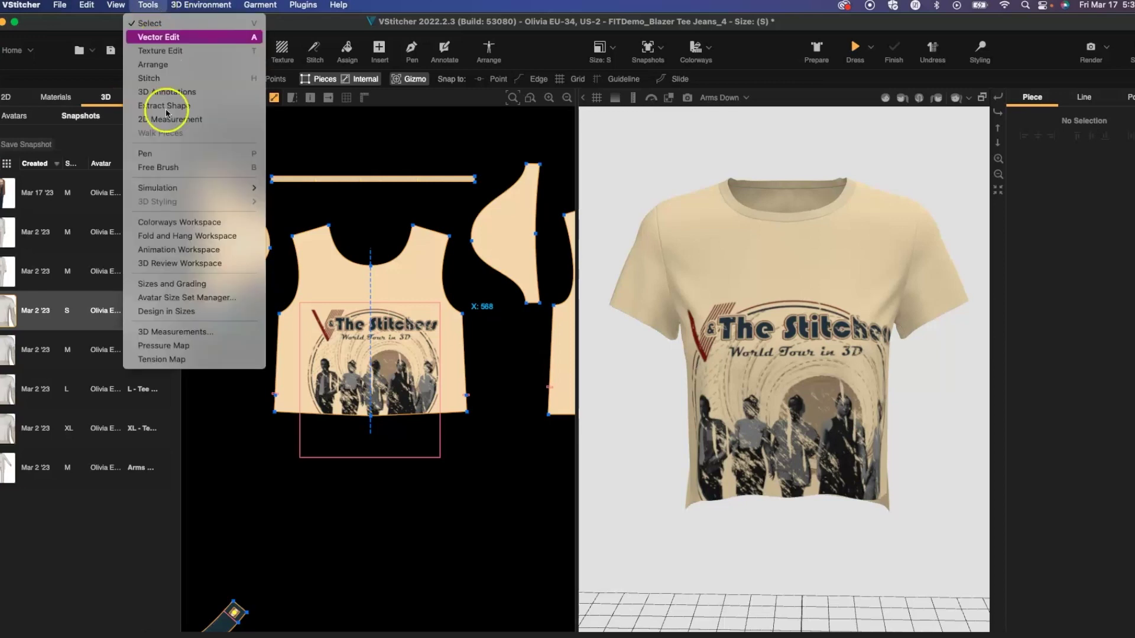
{"action": "left_click", "coordinate": [178, 311]}
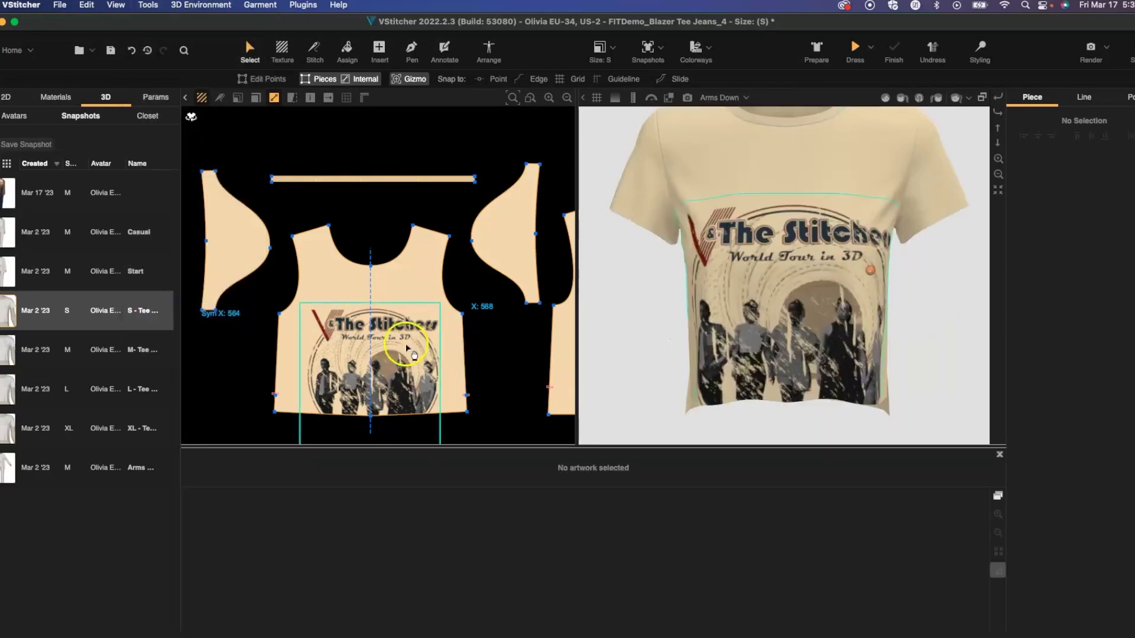
{"action": "left_click", "coordinate": [406, 343]}
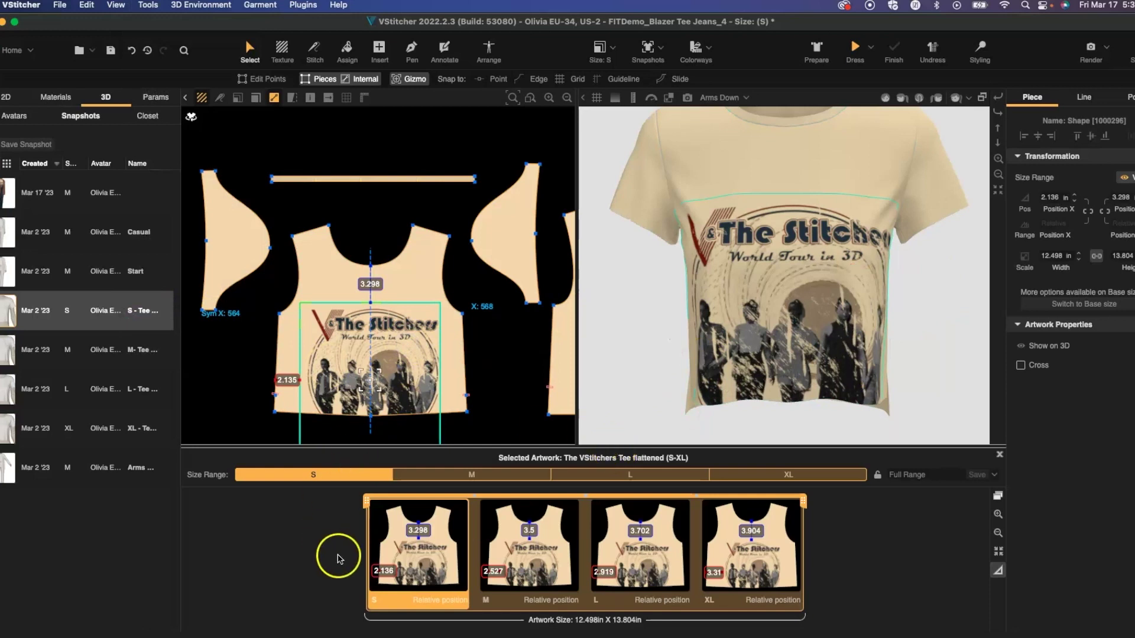
{"action": "left_click", "coordinate": [587, 500]}
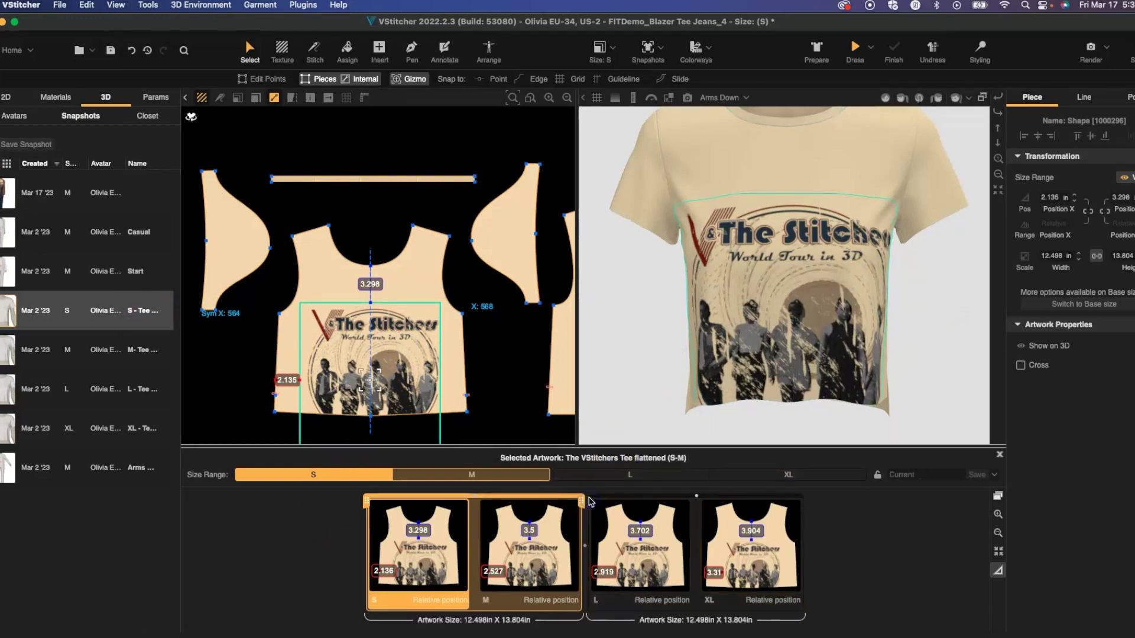
{"action": "left_click", "coordinate": [787, 468]}
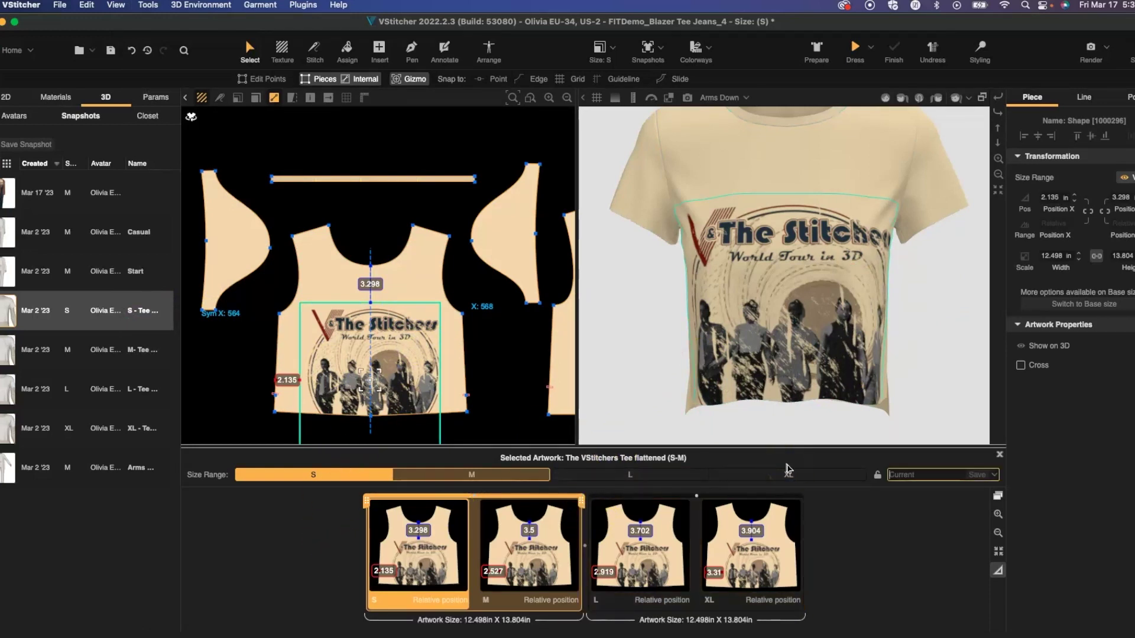
Switch the graphic's S-M size range to absolute vertical positioning and set its Position Y to 3 in
{"action": "left_click", "coordinate": [611, 501]}
{"action": "left_click", "coordinate": [465, 340]}
{"action": "left_click", "coordinate": [1107, 198]}
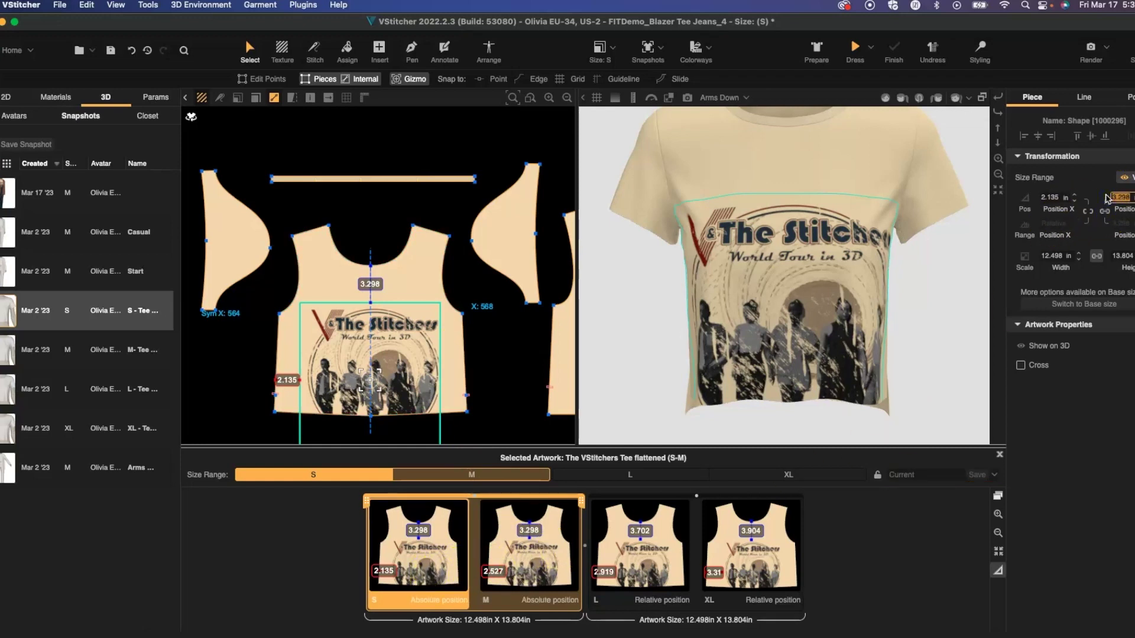
{"action": "type", "text": "3"}
{"action": "key", "text": "Return"}
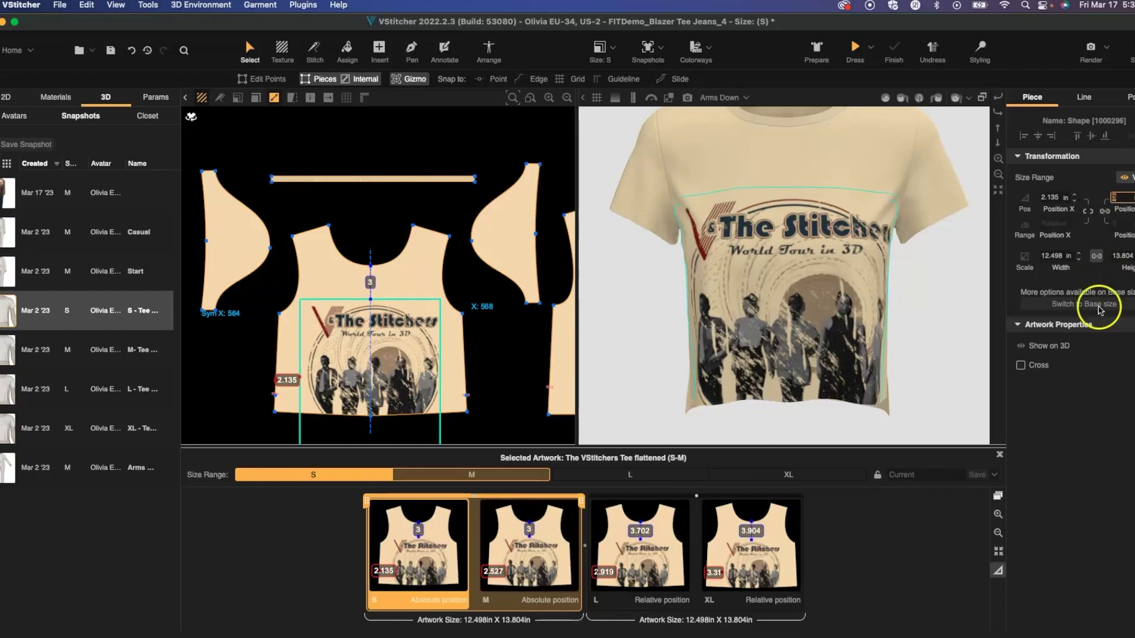
Load the size L tee snapshot and set the graphic's Position Y to 3.5 in for the L-XL range
{"action": "double_click", "coordinate": [59, 390]}
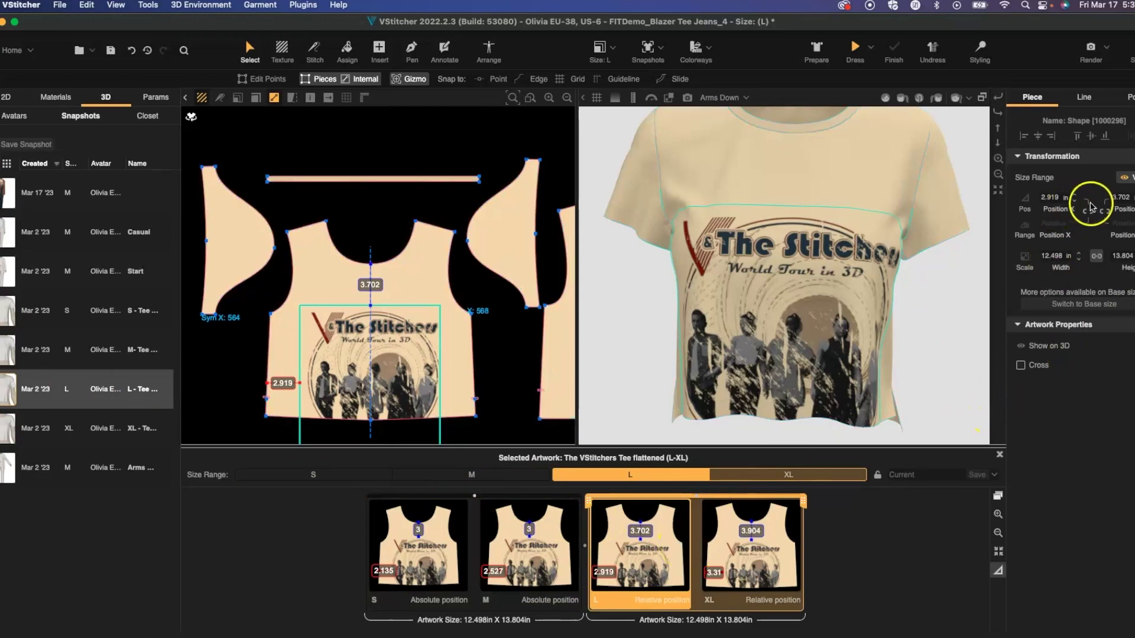
{"action": "double_click", "coordinate": [1120, 197]}
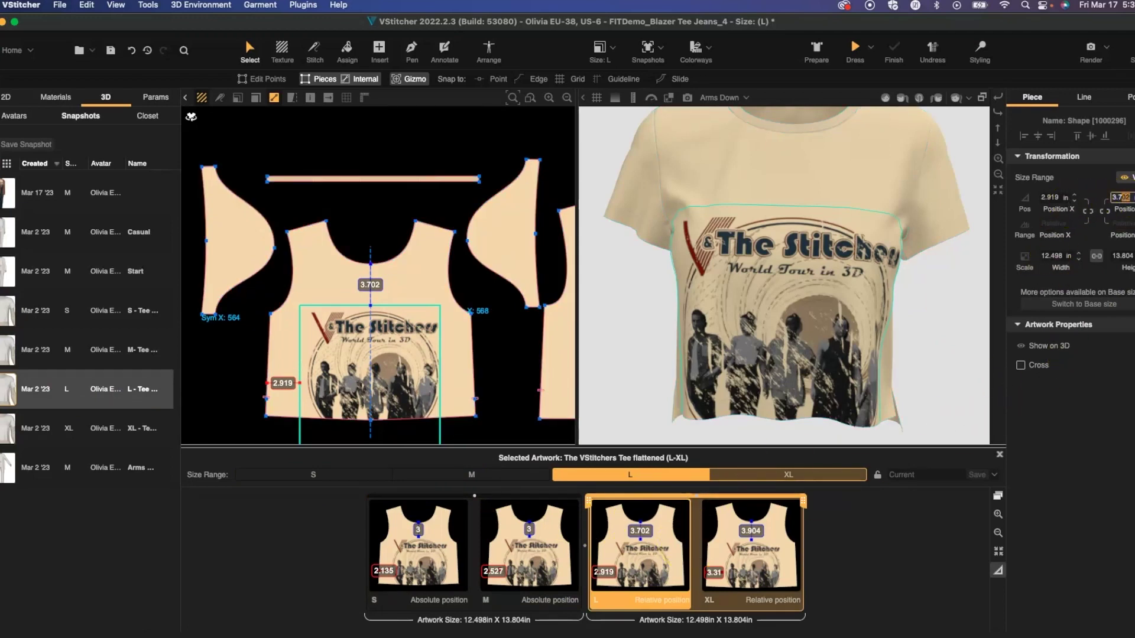
{"action": "key", "text": "BackSpace"}
{"action": "key", "text": "BackSpace"}
{"action": "type", "text": "5"}
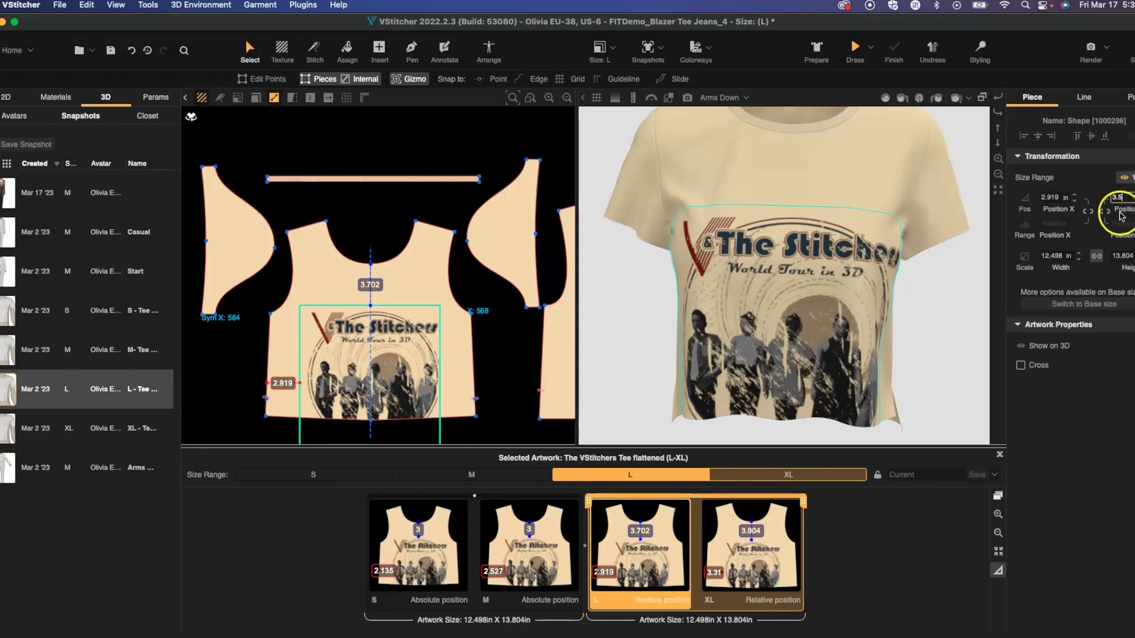